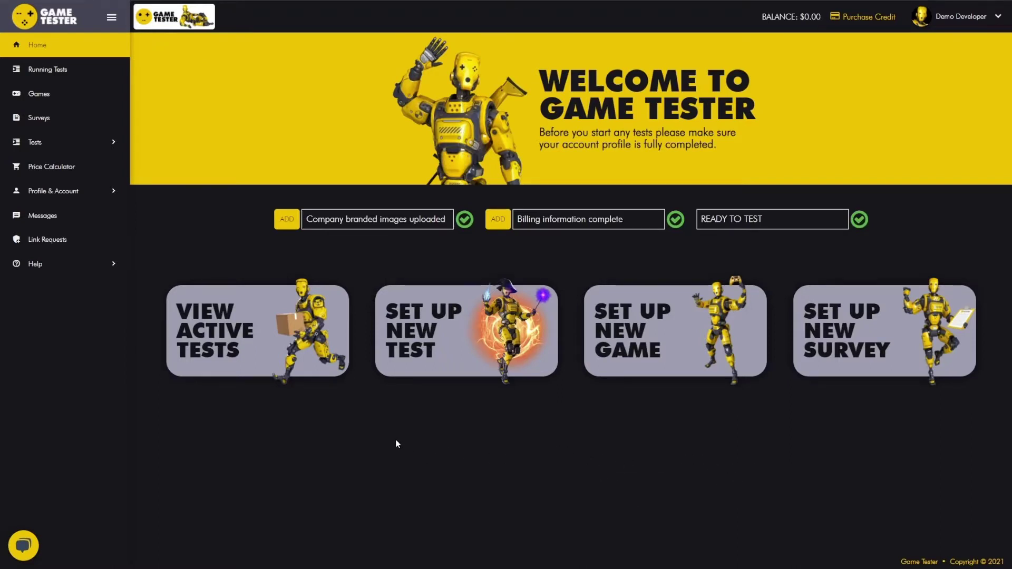
# Step: Review the company's account details, branded images and user access, and return to the home page
pyautogui.click(501, 224)
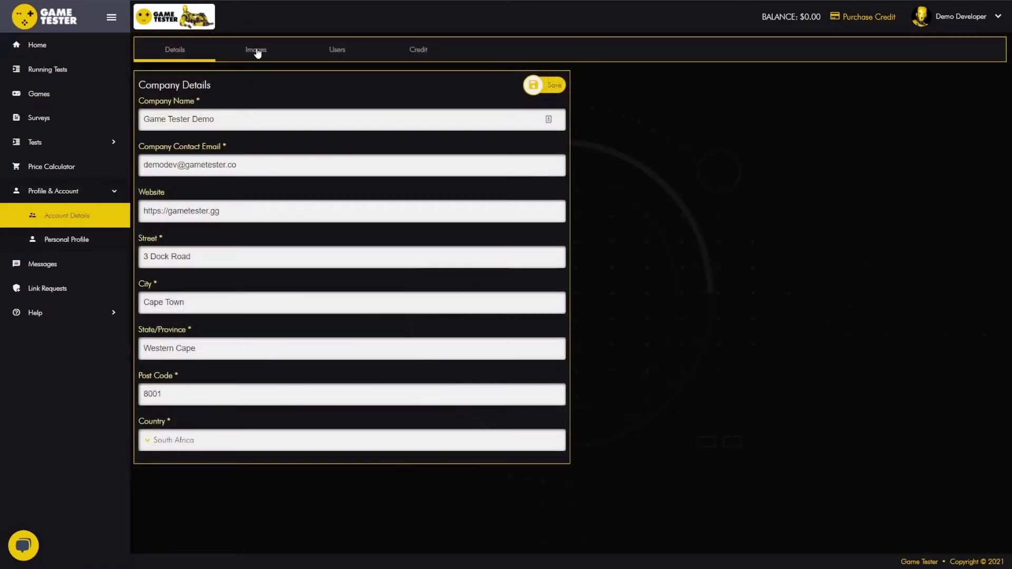
pyautogui.click(257, 51)
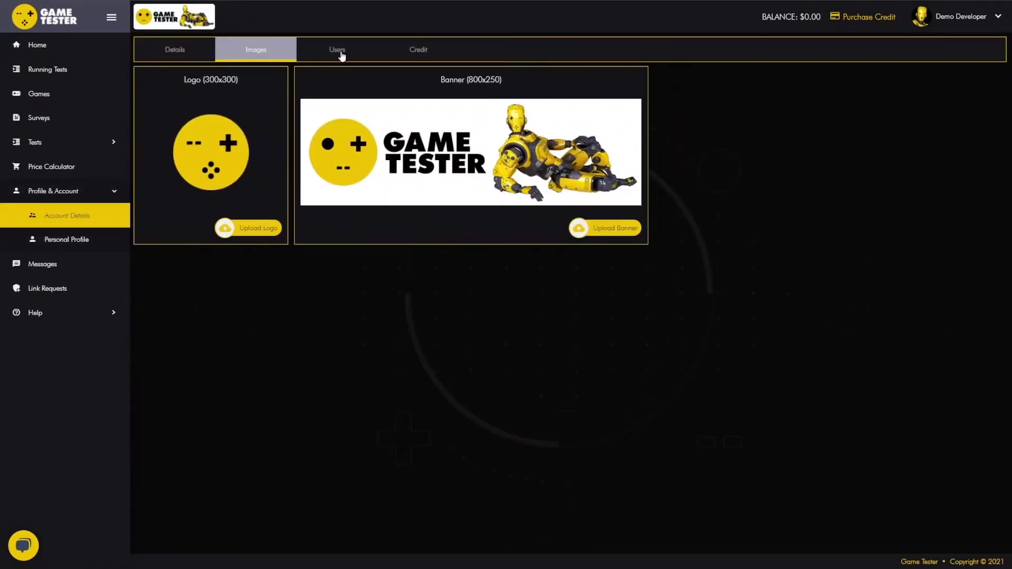
pyautogui.click(340, 52)
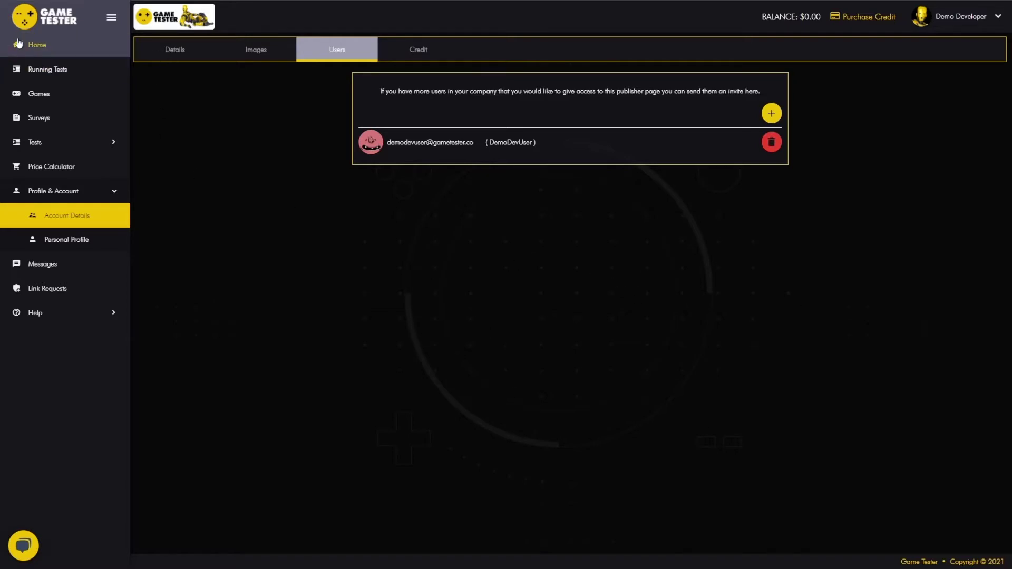
pyautogui.click(45, 47)
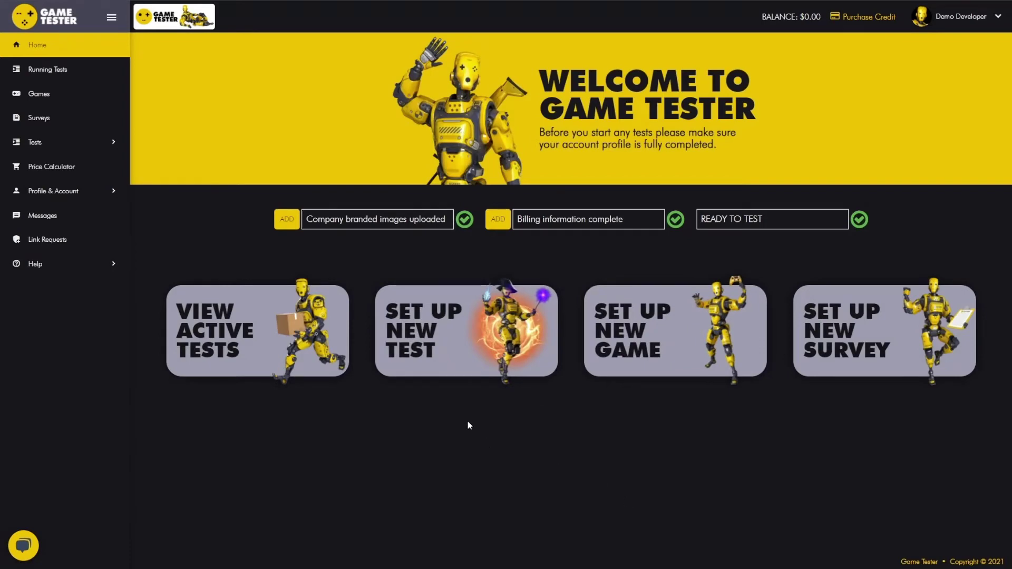
# Step: Create a new test named "Beta Test" and advance through the wizard's welcome and name steps to the test type
pyautogui.click(437, 348)
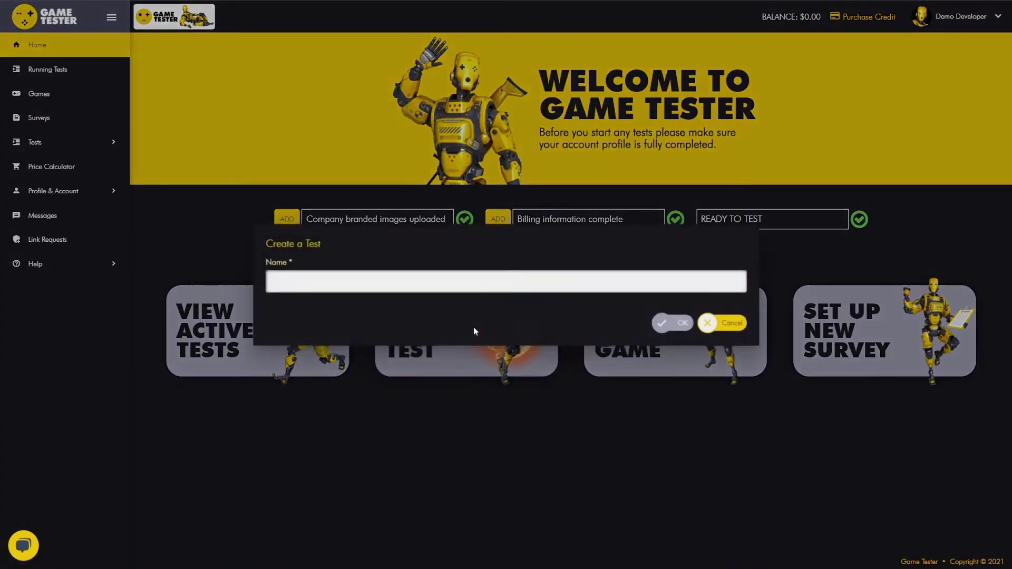
pyautogui.write('Beta Test')
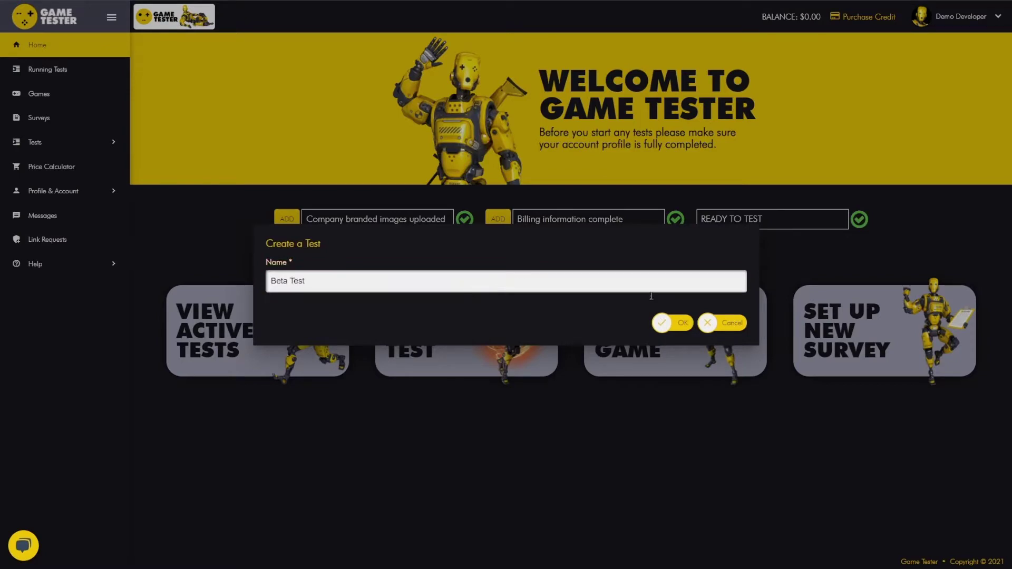
pyautogui.click(680, 322)
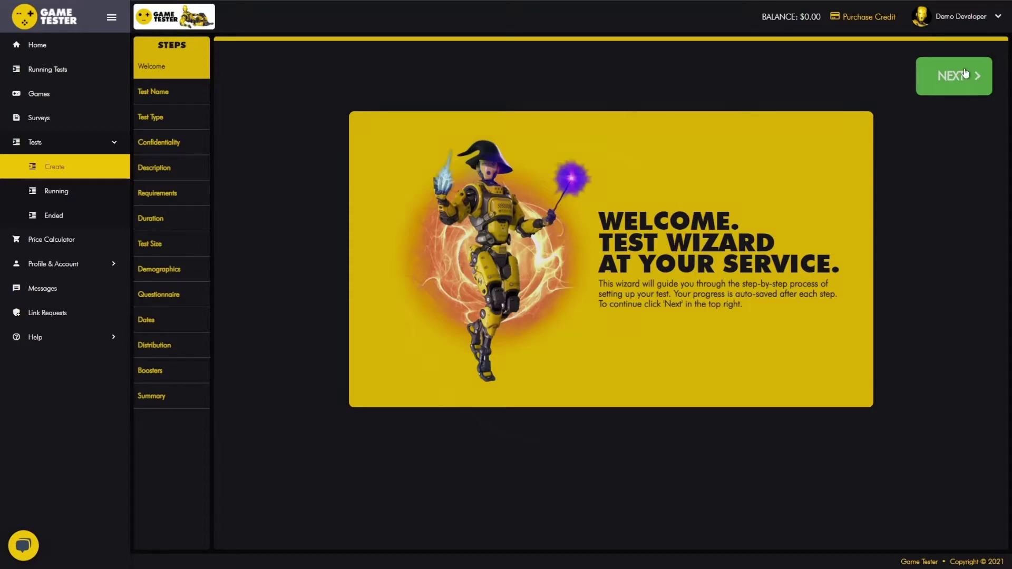
pyautogui.click(945, 88)
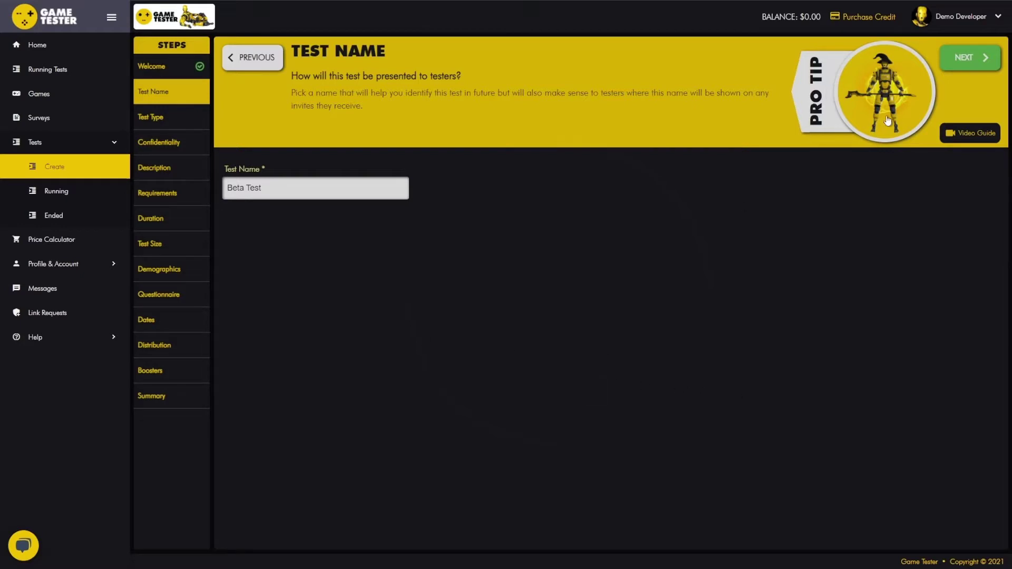
pyautogui.click(984, 58)
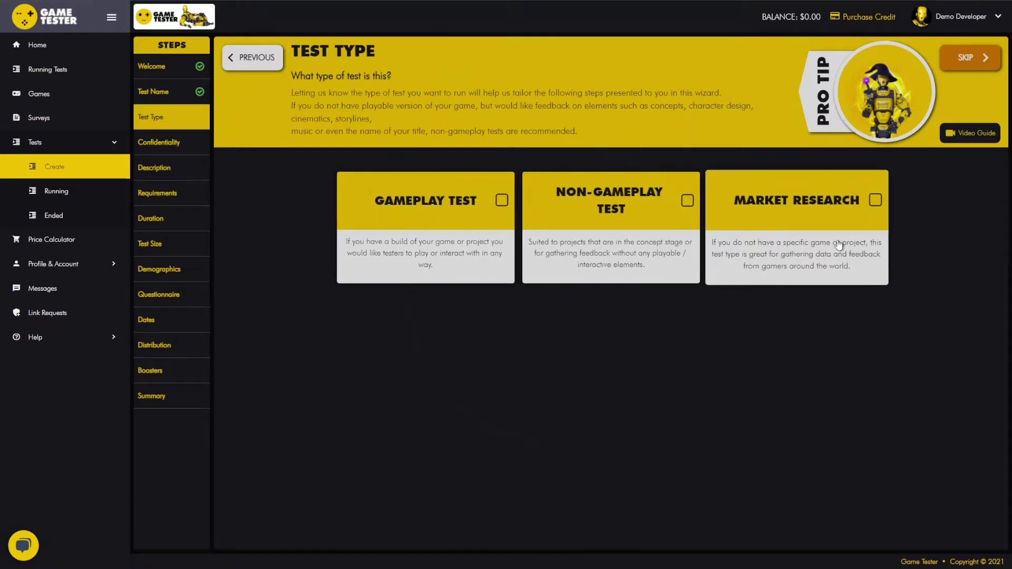
pyautogui.click(450, 250)
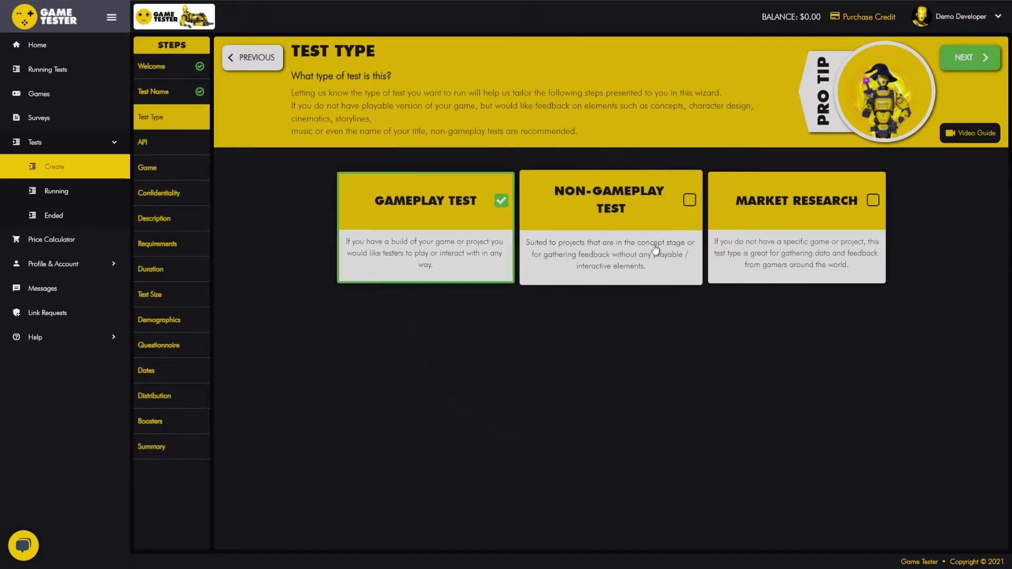
pyautogui.click(619, 256)
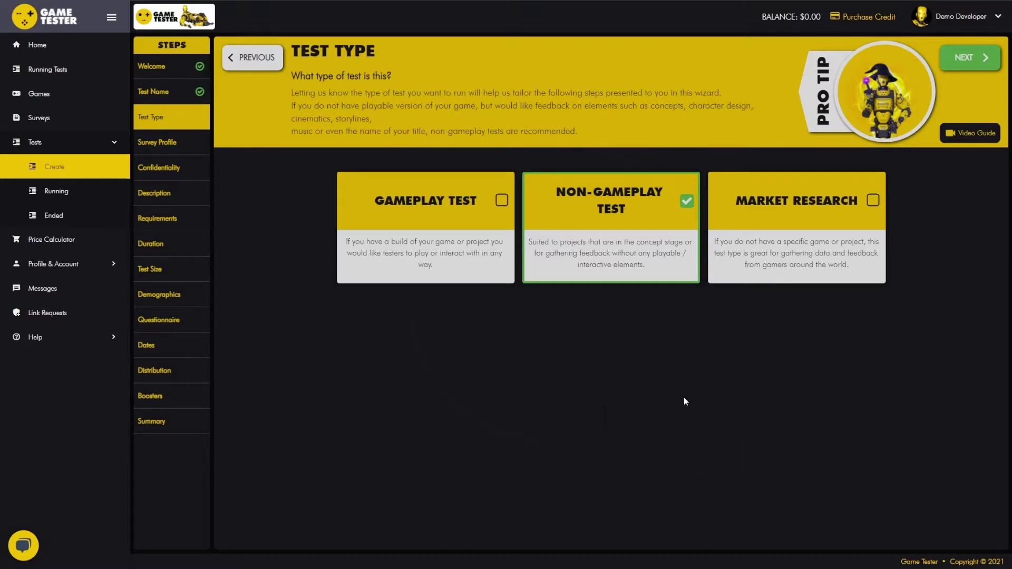
pyautogui.click(587, 255)
pyautogui.click(841, 256)
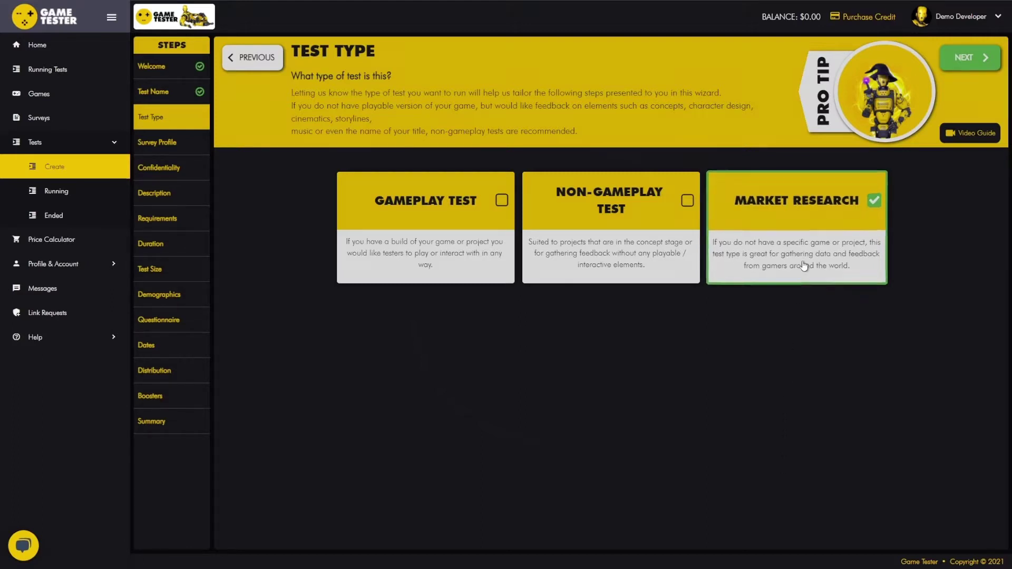
pyautogui.click(781, 266)
# Step: Set the test type to Gameplay Test and continue to the API integration step
pyautogui.click(419, 235)
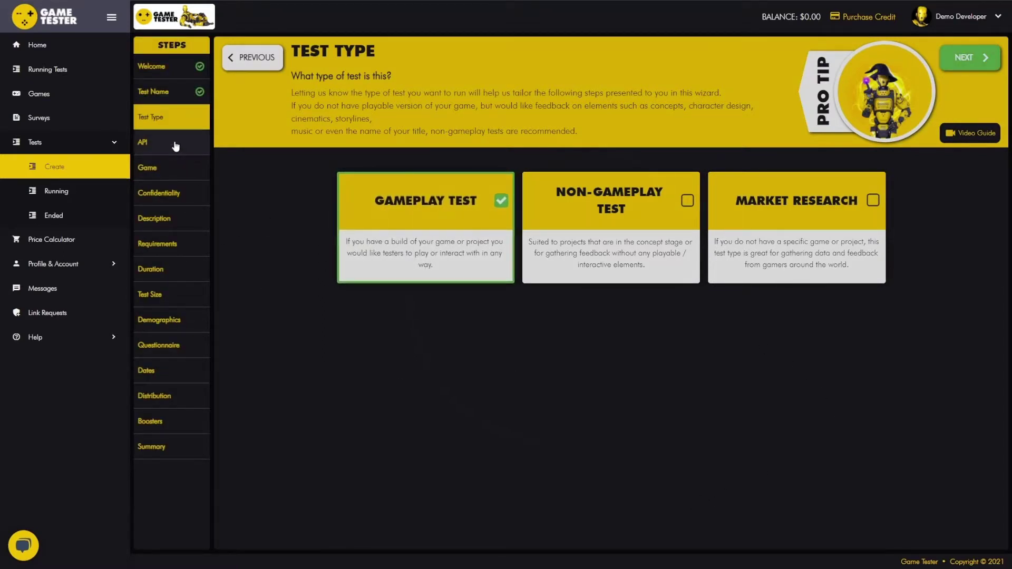
pyautogui.click(969, 58)
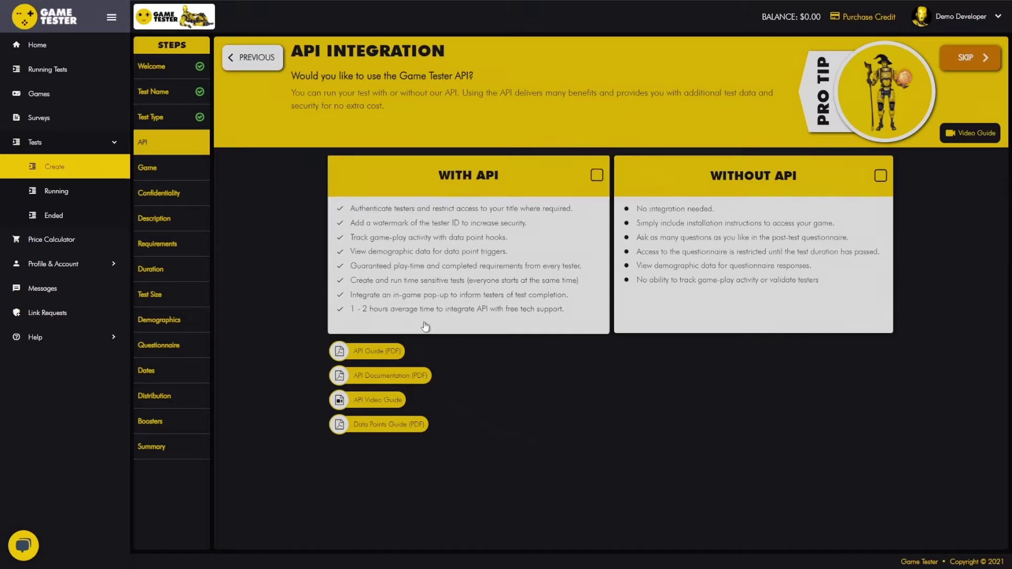
pyautogui.click(482, 262)
pyautogui.click(752, 285)
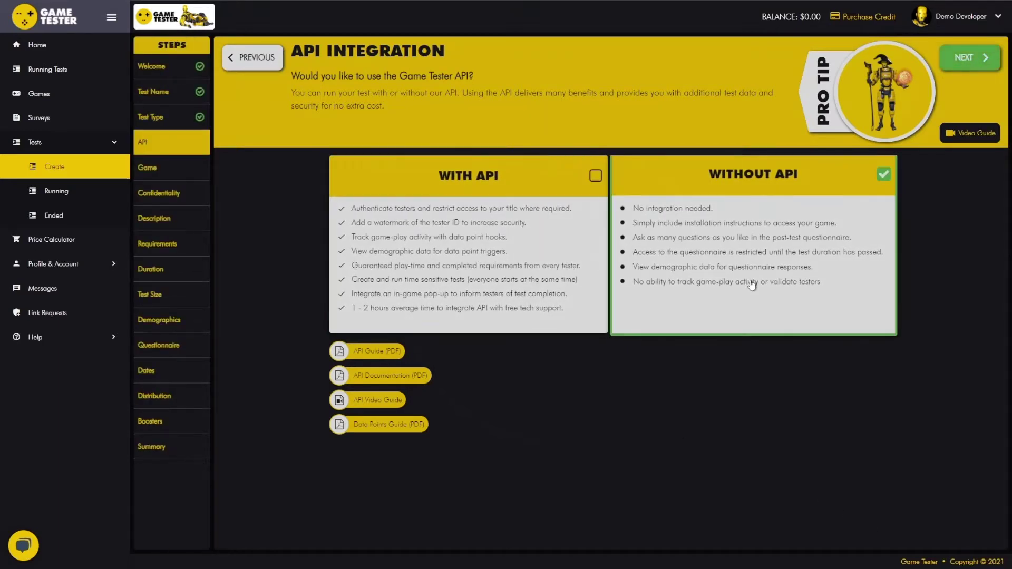
pyautogui.click(414, 241)
pyautogui.click(703, 279)
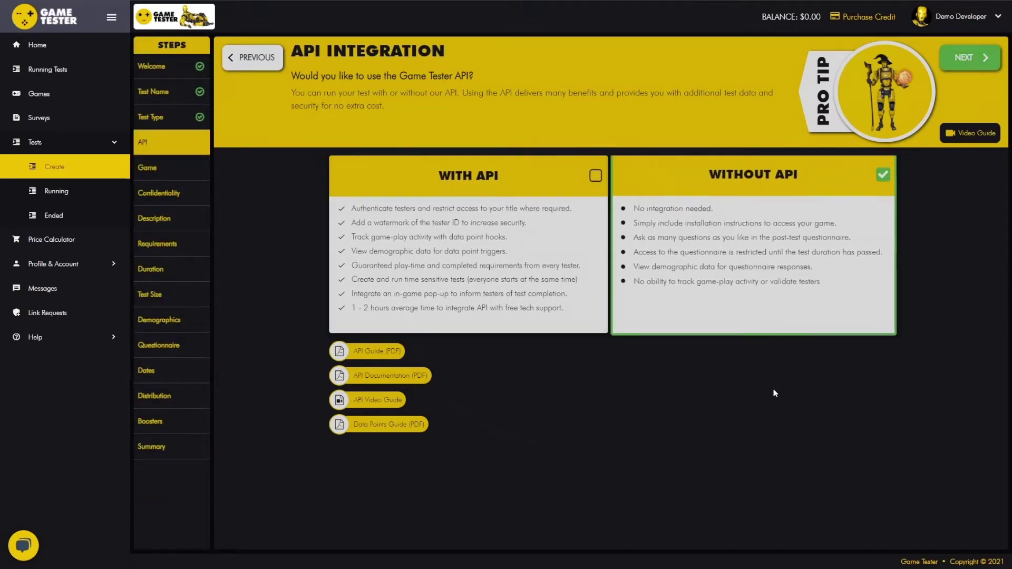
pyautogui.click(533, 253)
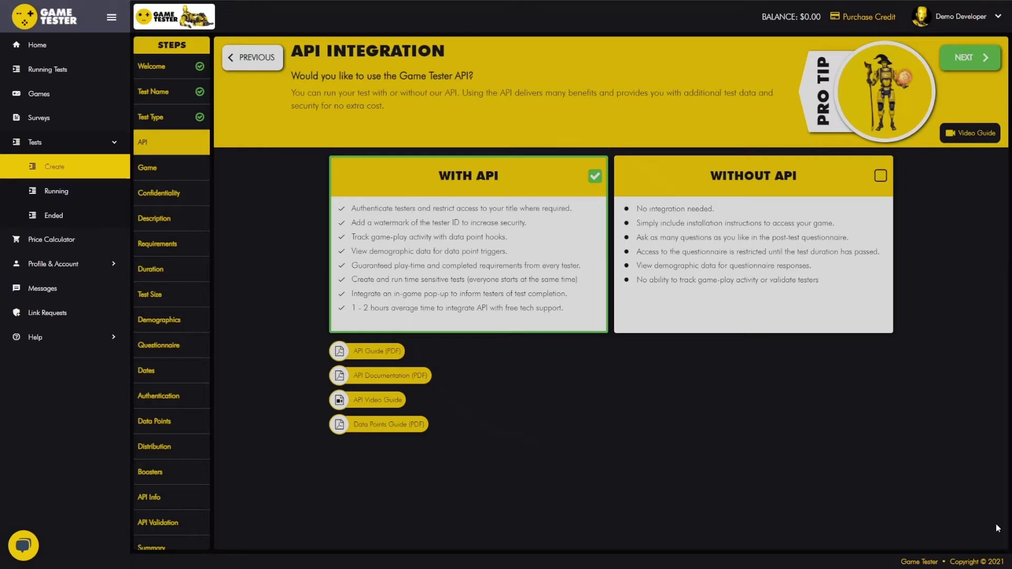
# Step: Choose to run the test without the API, and select and save the Stuffed game profile as the game to test
pyautogui.click(776, 258)
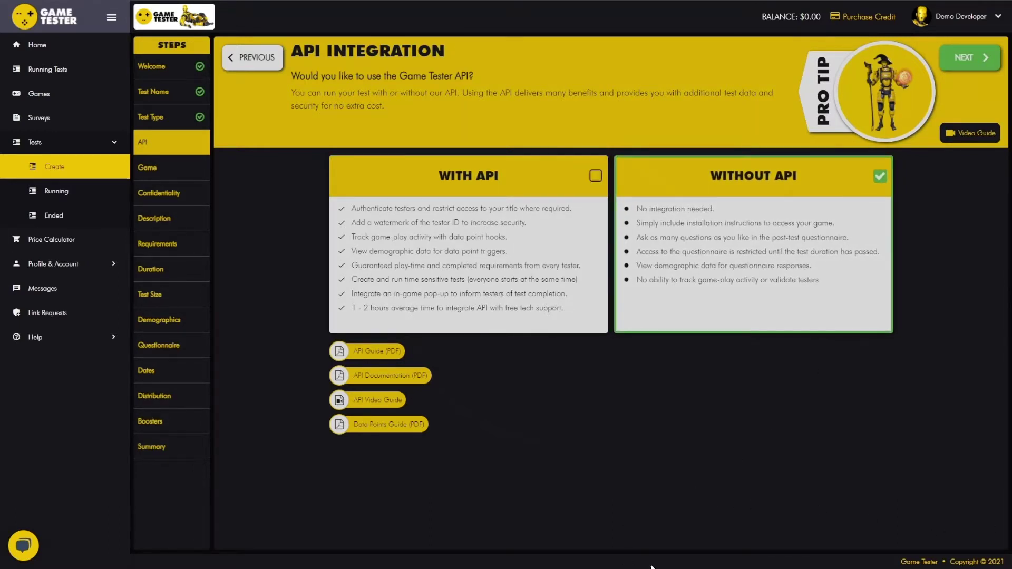
pyautogui.click(970, 57)
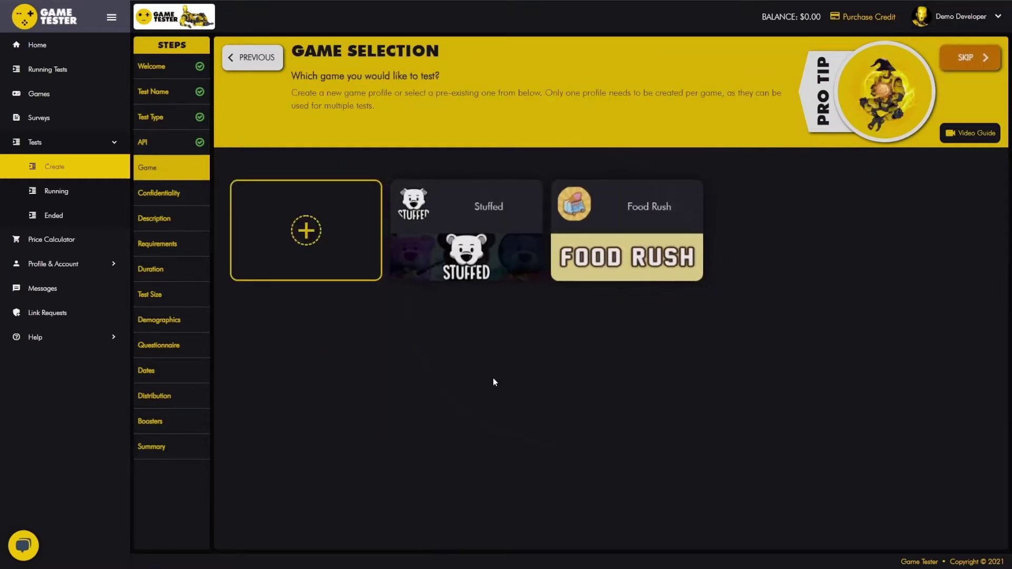
pyautogui.click(514, 261)
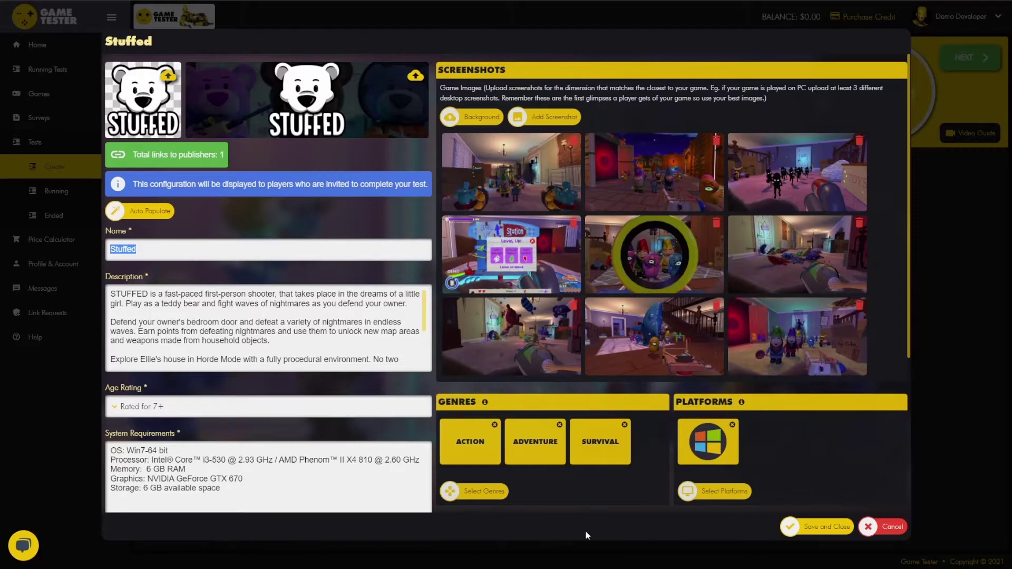
pyautogui.click(821, 529)
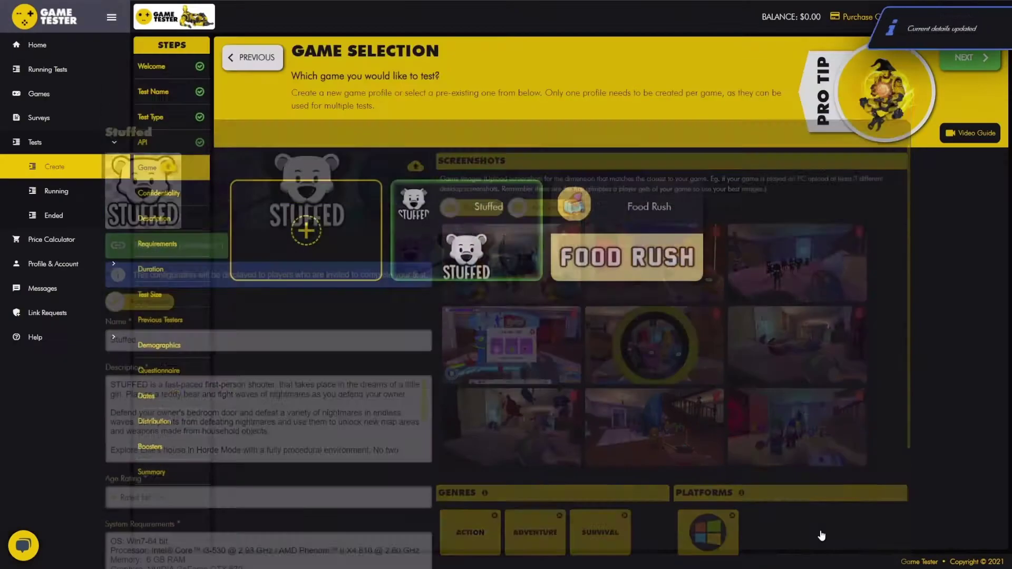
pyautogui.click(966, 59)
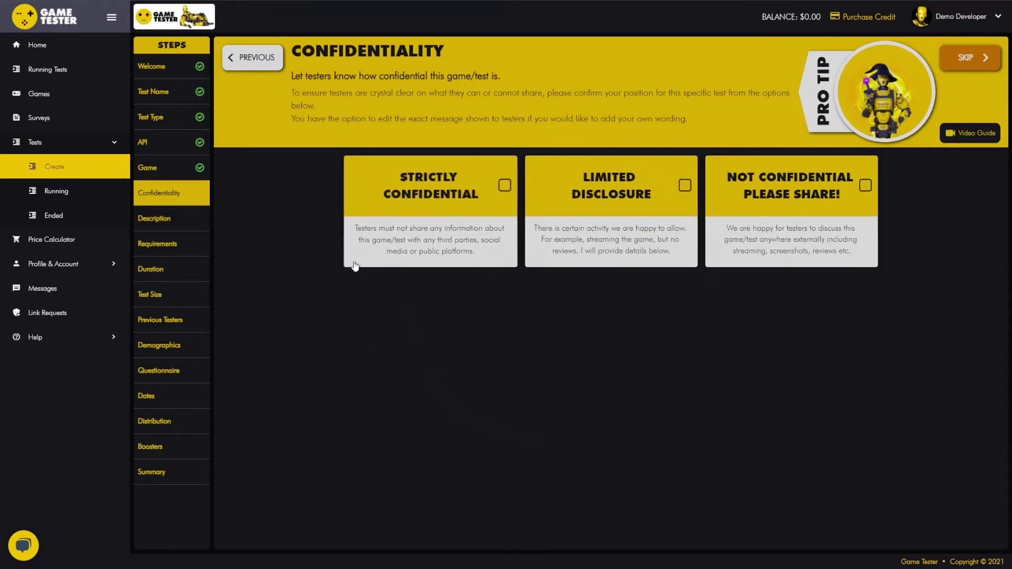
pyautogui.click(420, 208)
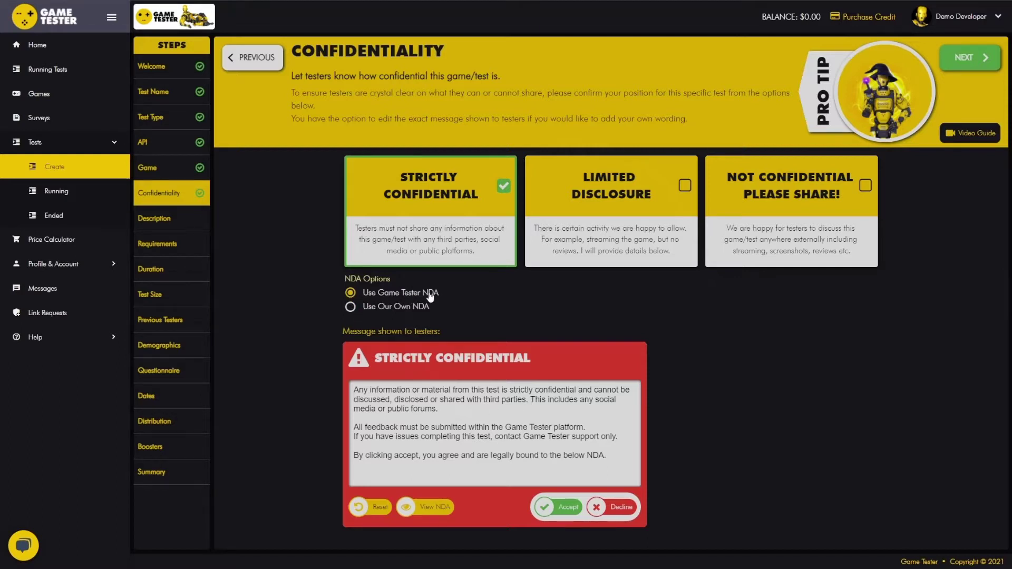
pyautogui.click(351, 308)
pyautogui.click(471, 293)
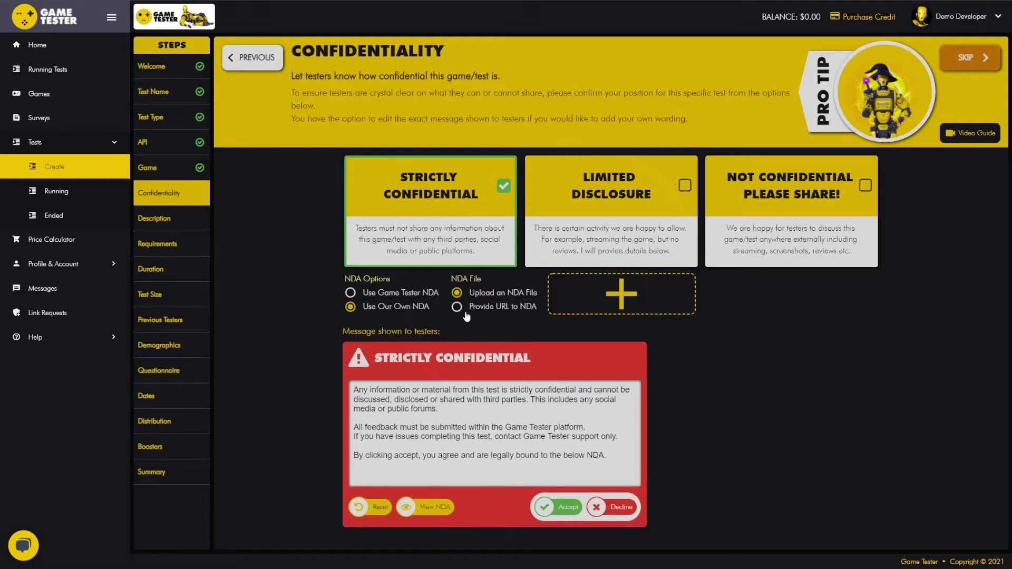
pyautogui.click(457, 307)
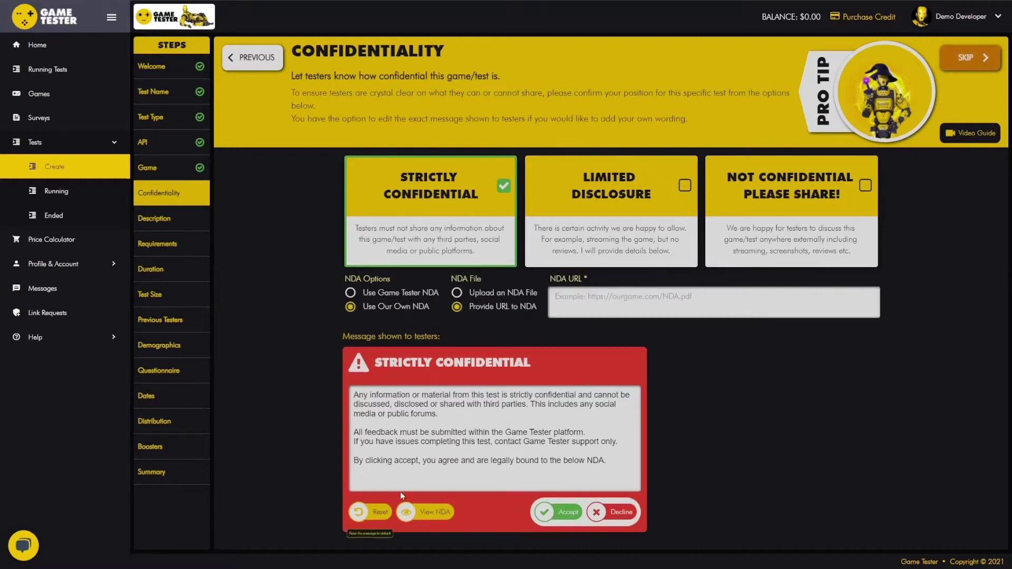
pyautogui.click(388, 293)
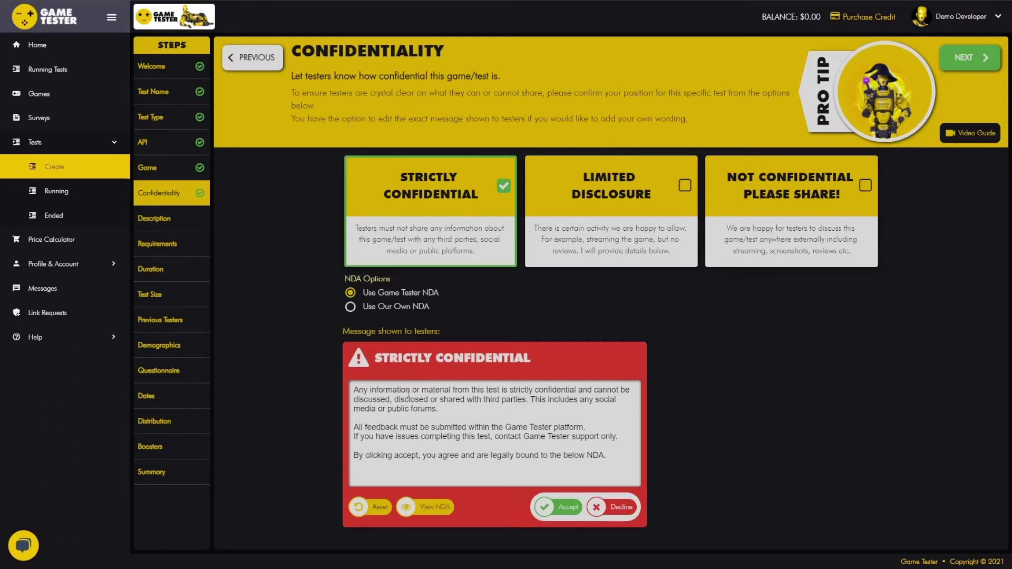
pyautogui.click(496, 226)
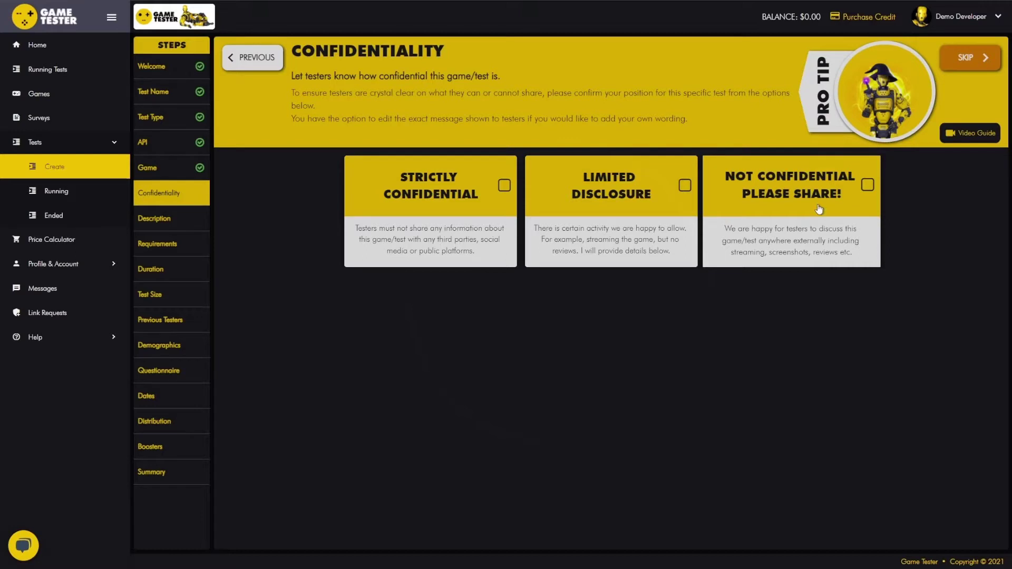
pyautogui.click(796, 211)
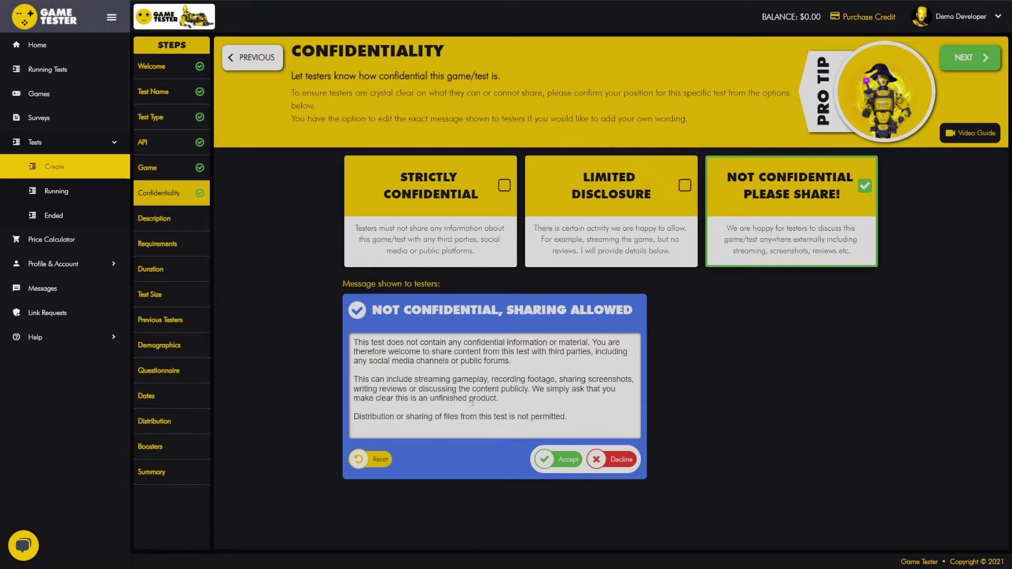
pyautogui.hotkey('ctrl', 'a')
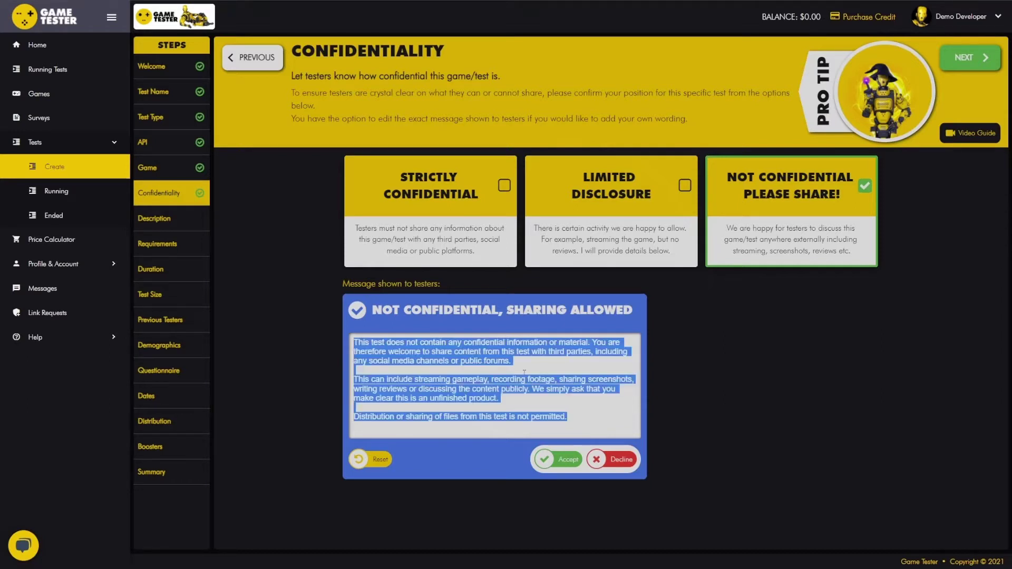
pyautogui.click(561, 370)
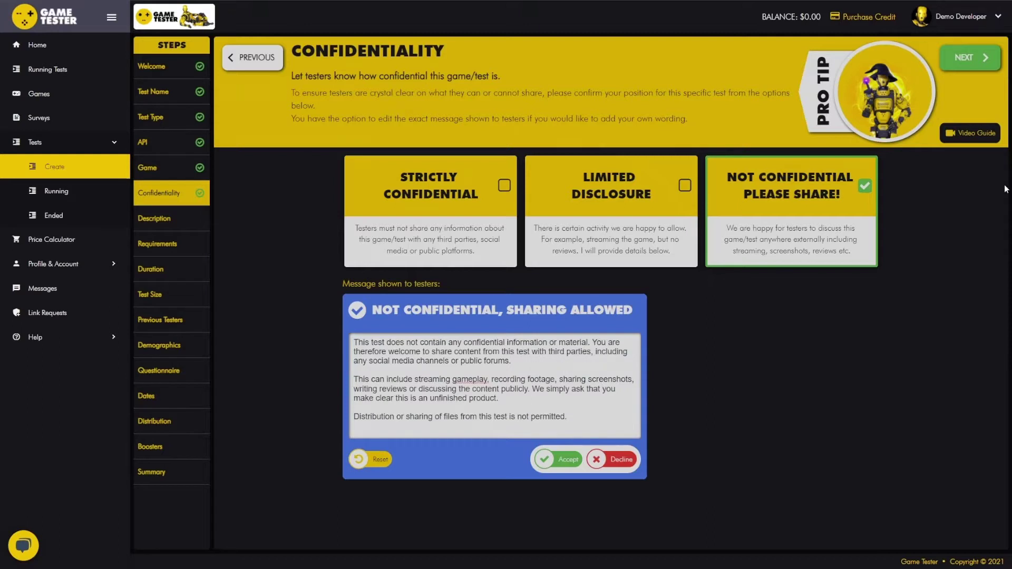
pyautogui.click(608, 222)
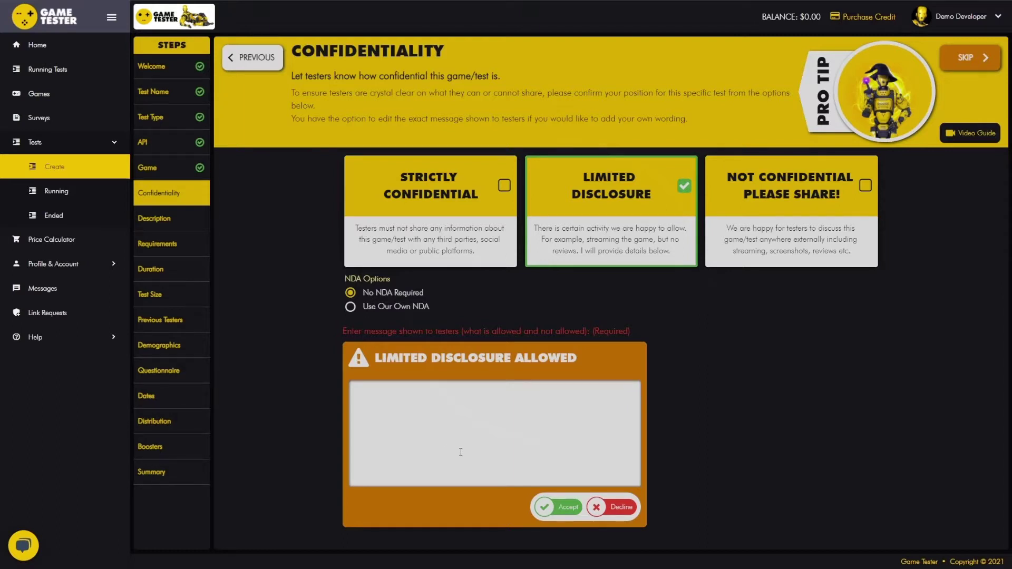
# Step: Mark the test as Strictly Confidential with the Game Tester NDA and continue to the test description
pyautogui.click(417, 222)
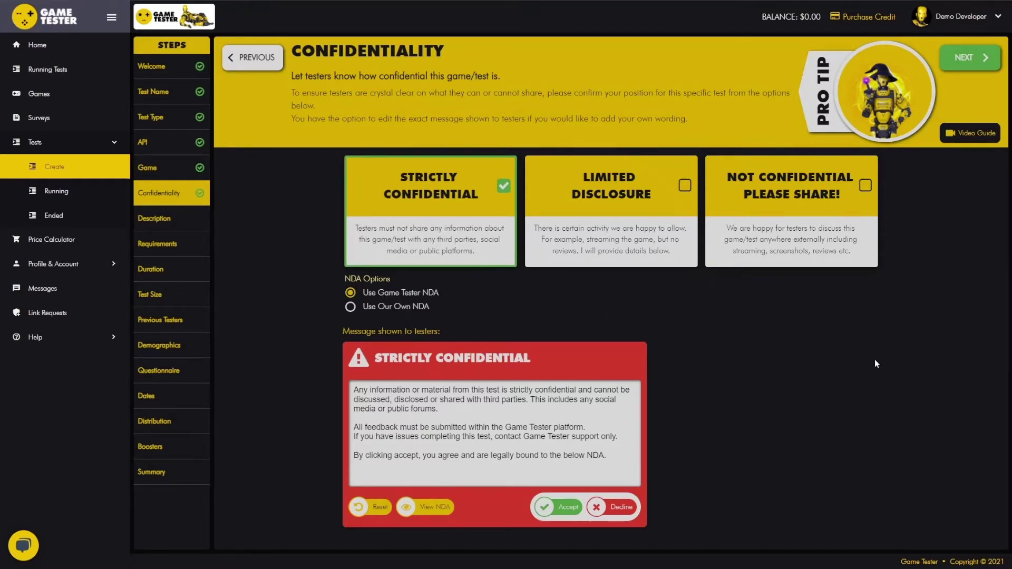
pyautogui.click(984, 69)
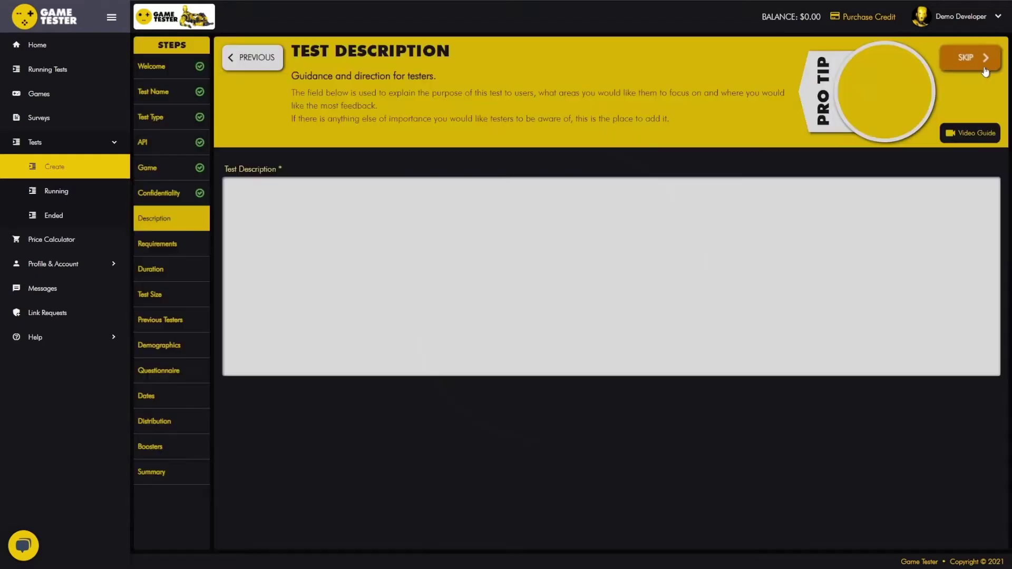
# Step: Write the test description asking for feedback in this 2 hour test on Tutorial, Gameplay, Graphics, Music, Story, what you liked most and what you would change / improve
pyautogui.click(428, 274)
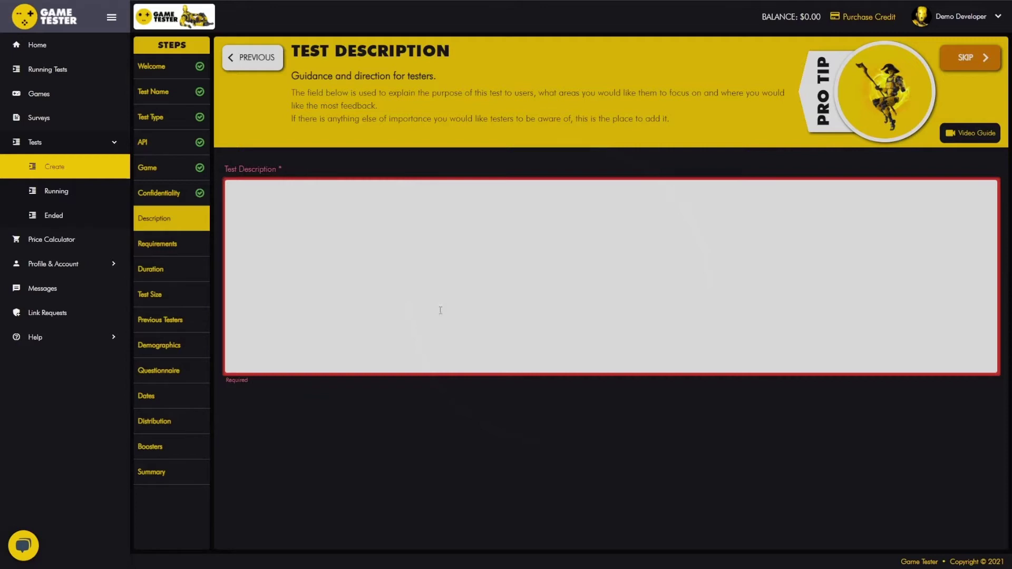
pyautogui.write('During this 2 hour test we would like your thoughts and feedback on the following elements:  Tutorial Gameplay Graphics Music Story What you liked most What you would change / improve')
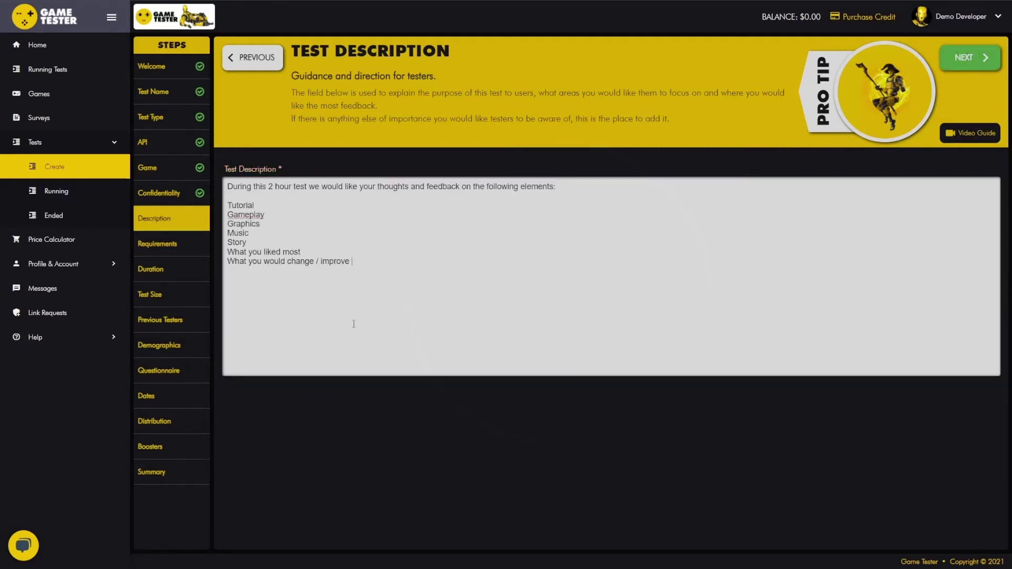
# Step: Continue from the description, set the test completion requirements to "Play for 2 hours", and go on to the test duration
pyautogui.click(977, 63)
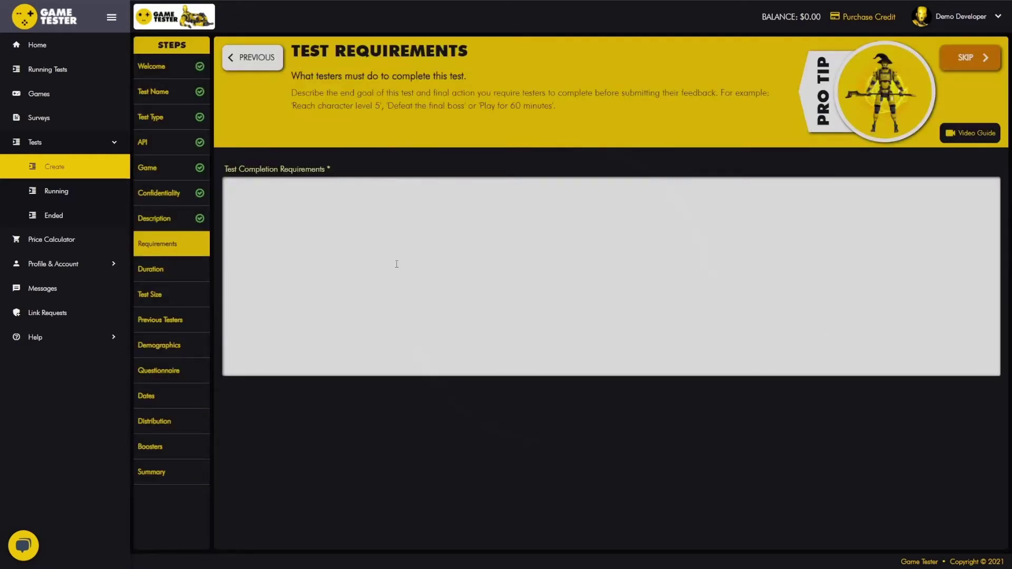
pyautogui.click(397, 263)
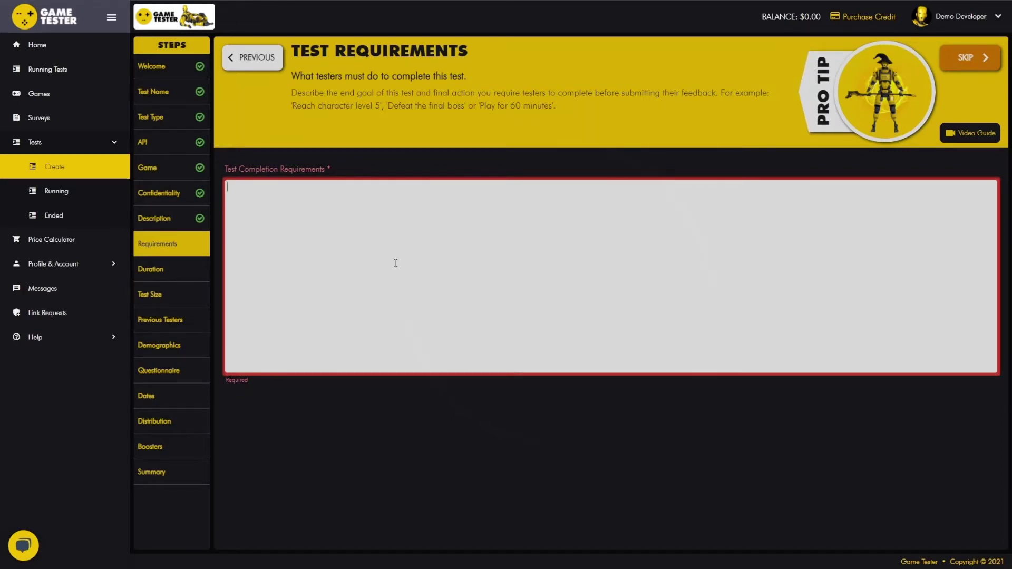
pyautogui.write('Play for 2 hours')
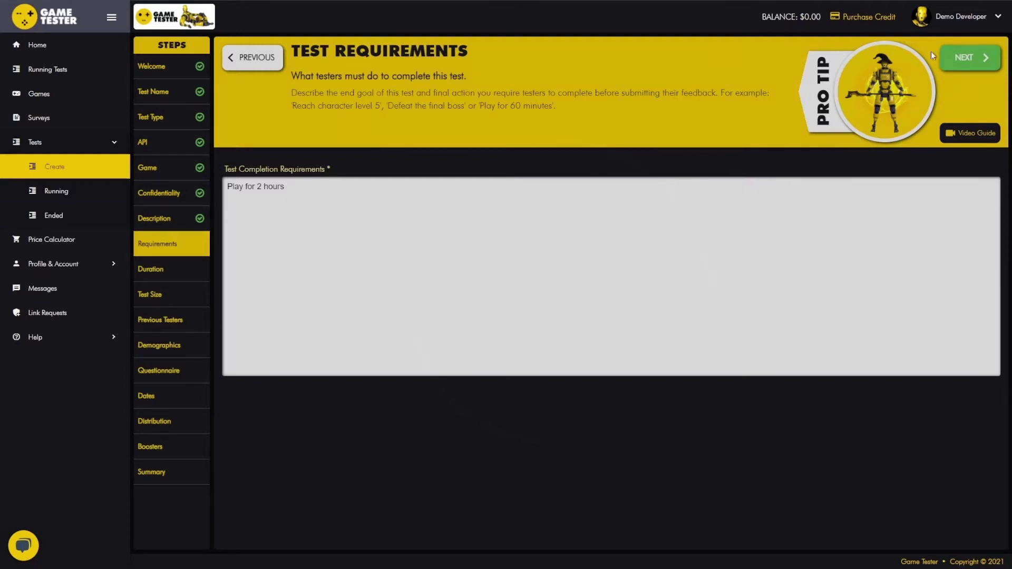
pyautogui.click(986, 58)
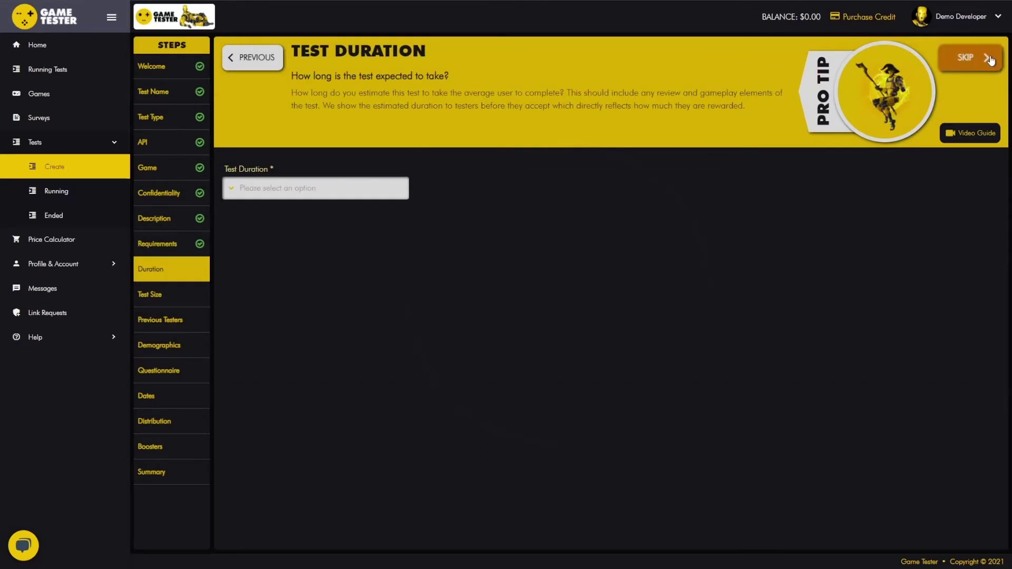
# Step: Set the test duration to 1 hour and continue to the number of testers
pyautogui.click(253, 191)
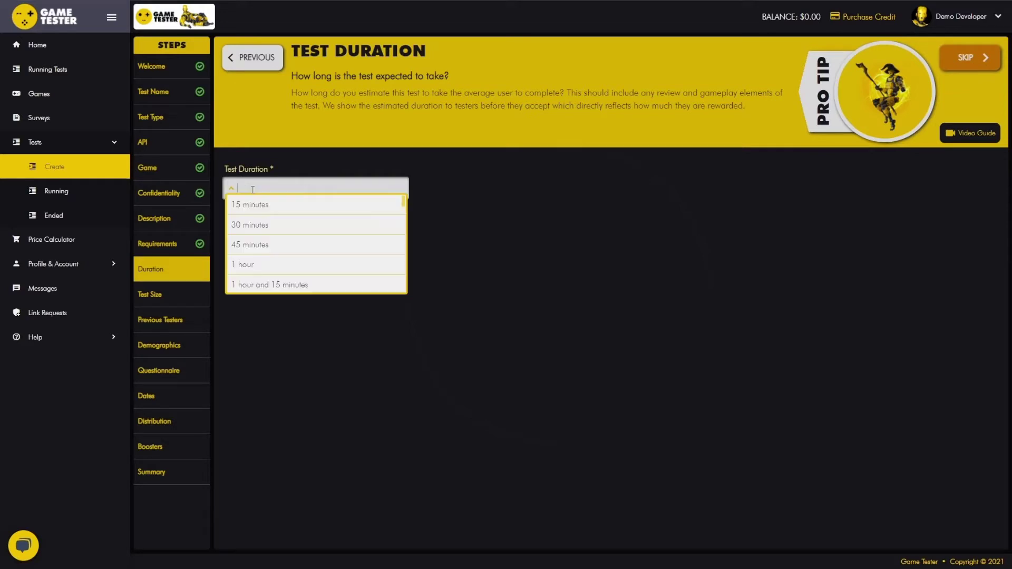
pyautogui.click(272, 269)
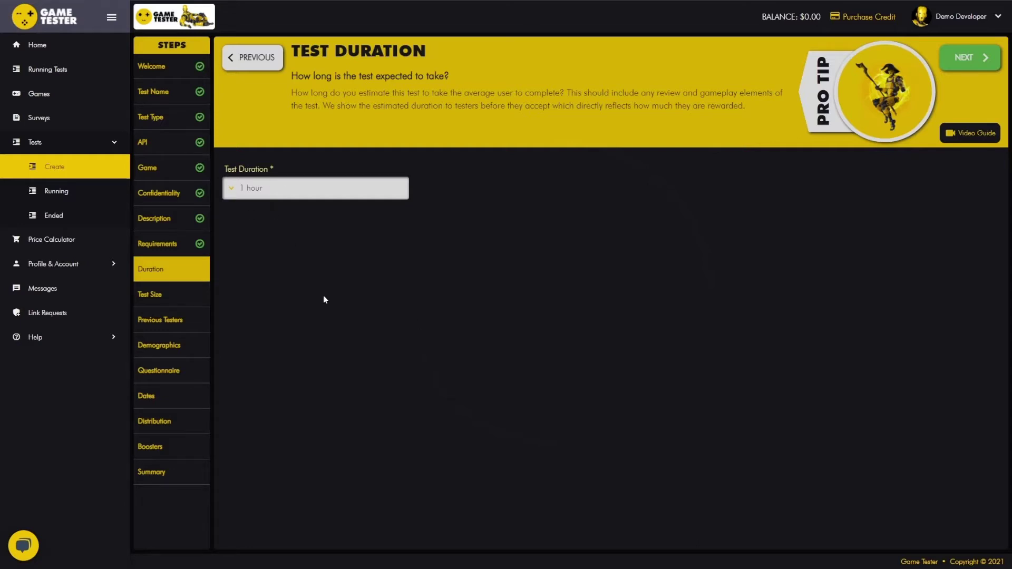
pyautogui.click(974, 59)
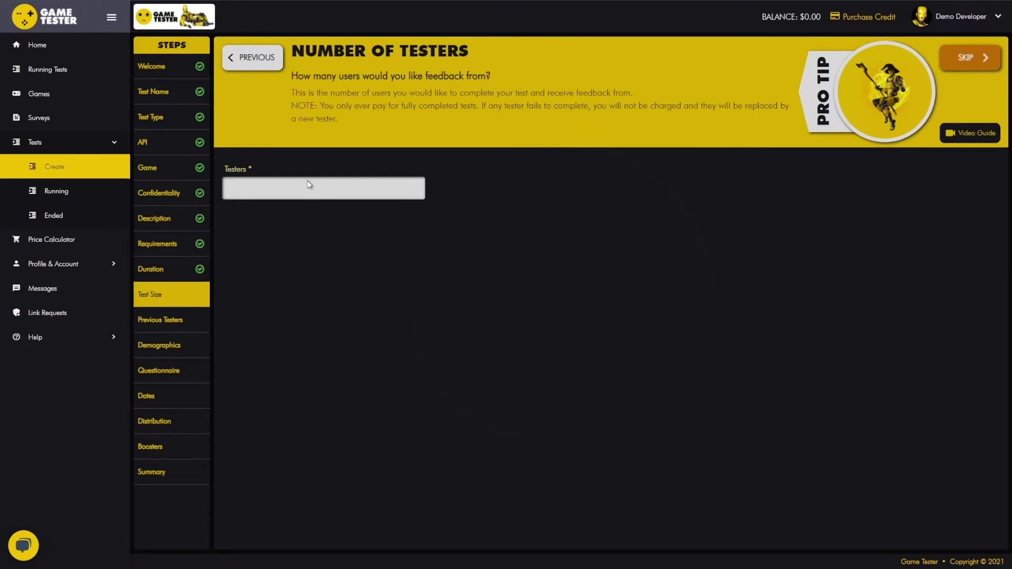
# Step: Set the number of testers to 500 and continue to the previous testers options
pyautogui.click(312, 185)
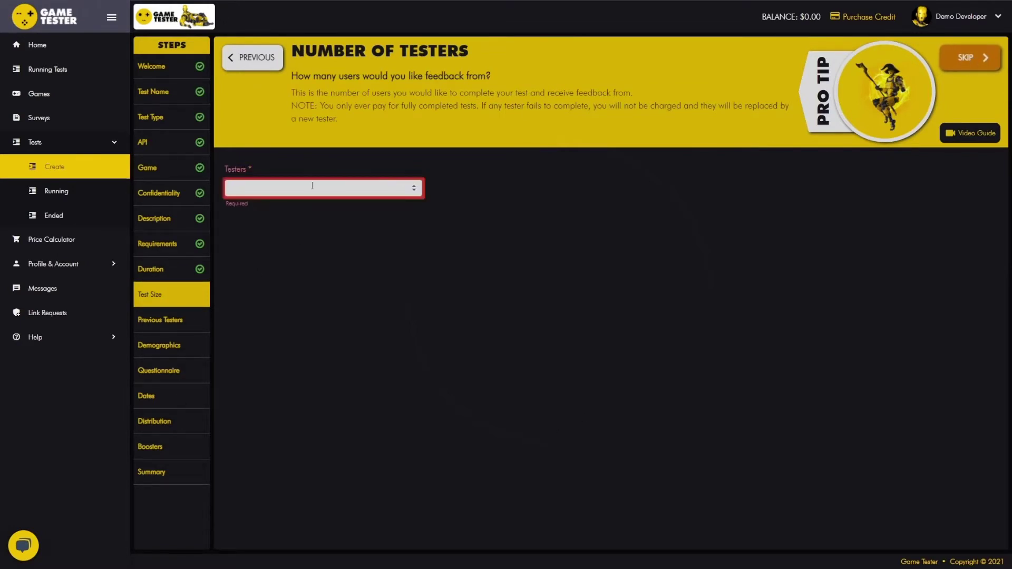
pyautogui.write('500')
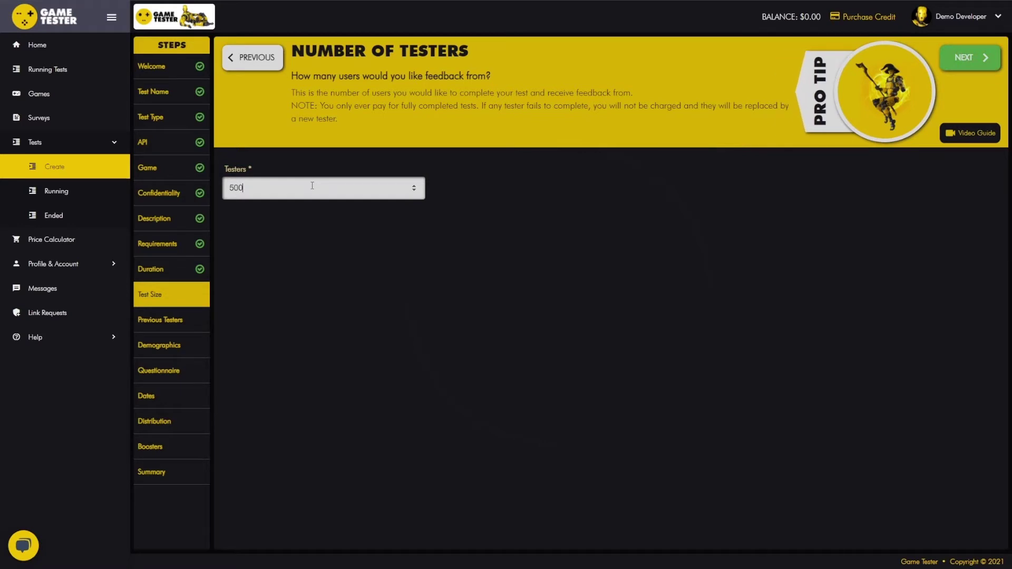
pyautogui.click(960, 56)
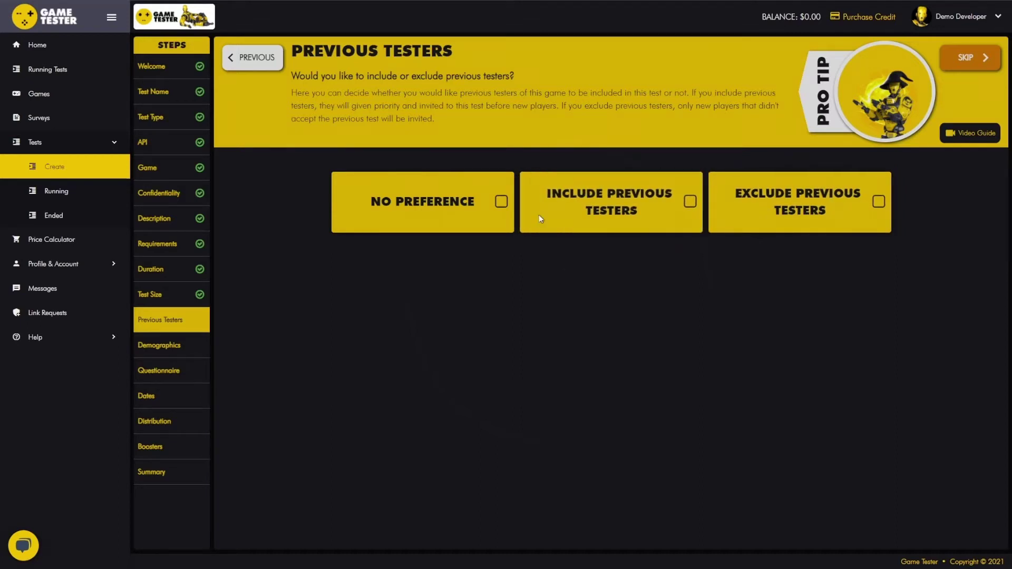
pyautogui.click(669, 201)
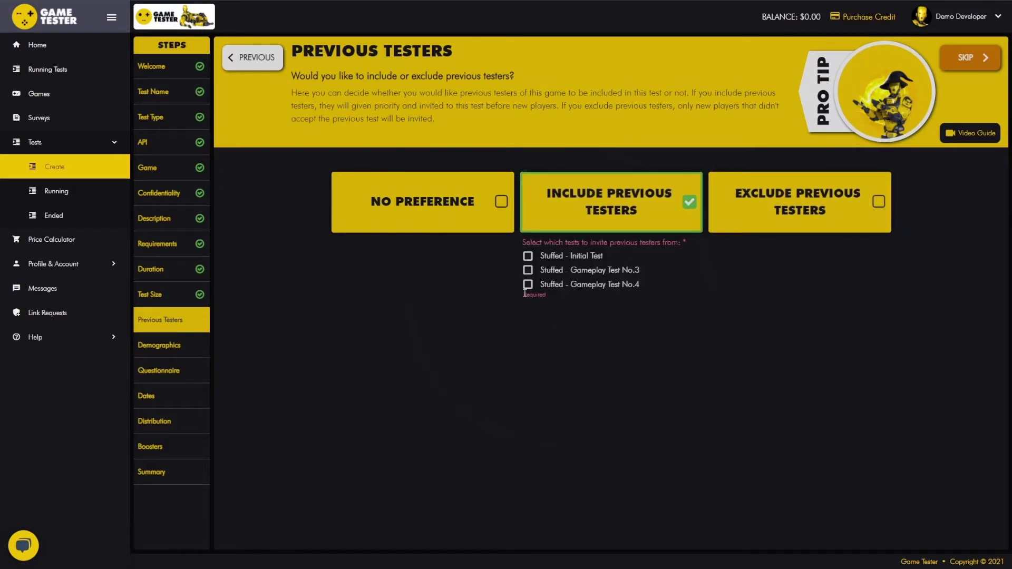
pyautogui.click(528, 284)
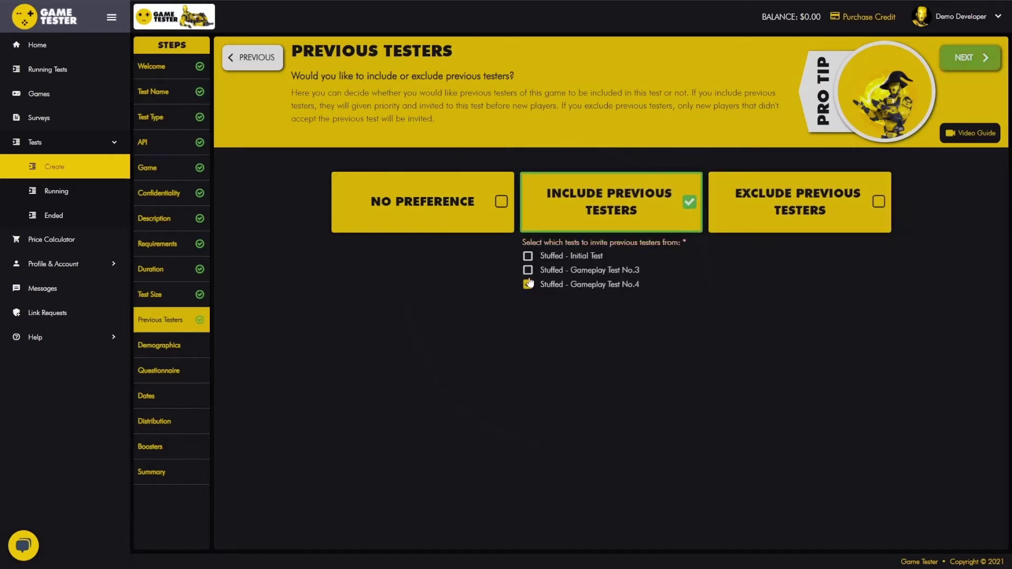
pyautogui.click(528, 271)
pyautogui.click(528, 271)
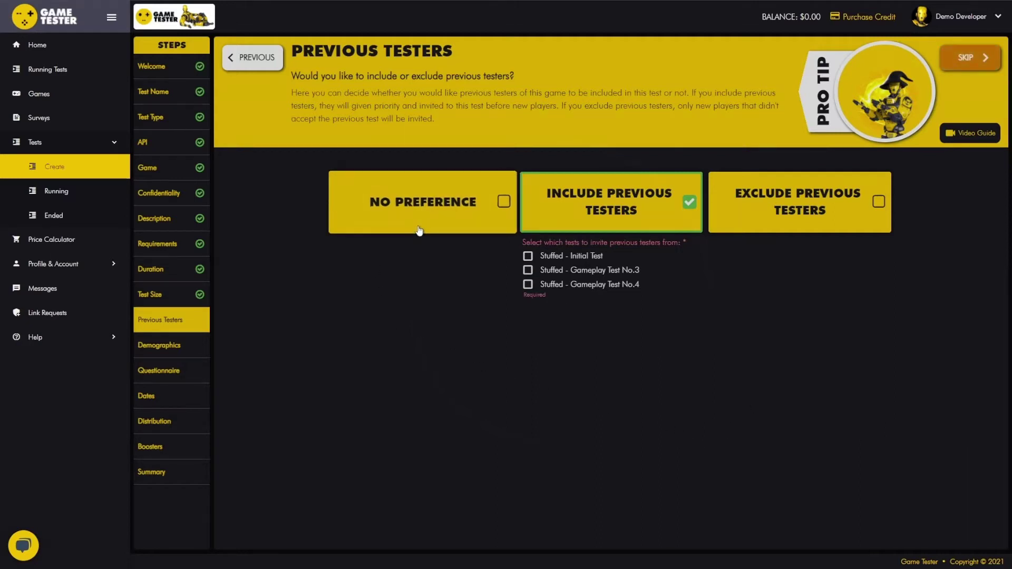
# Step: Set the previous testers option to No Preference and continue to the demographic options
pyautogui.click(422, 199)
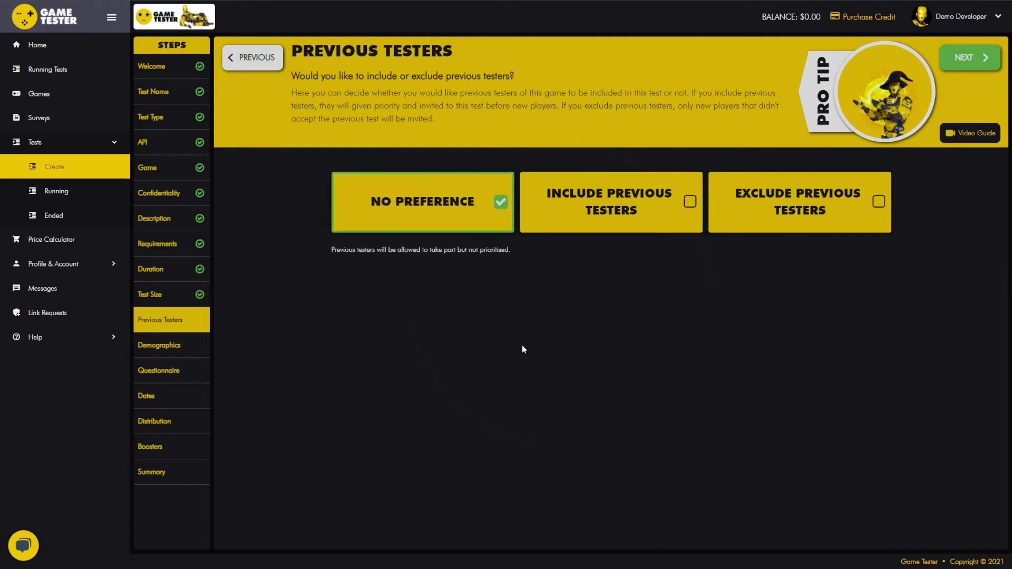
pyautogui.click(945, 65)
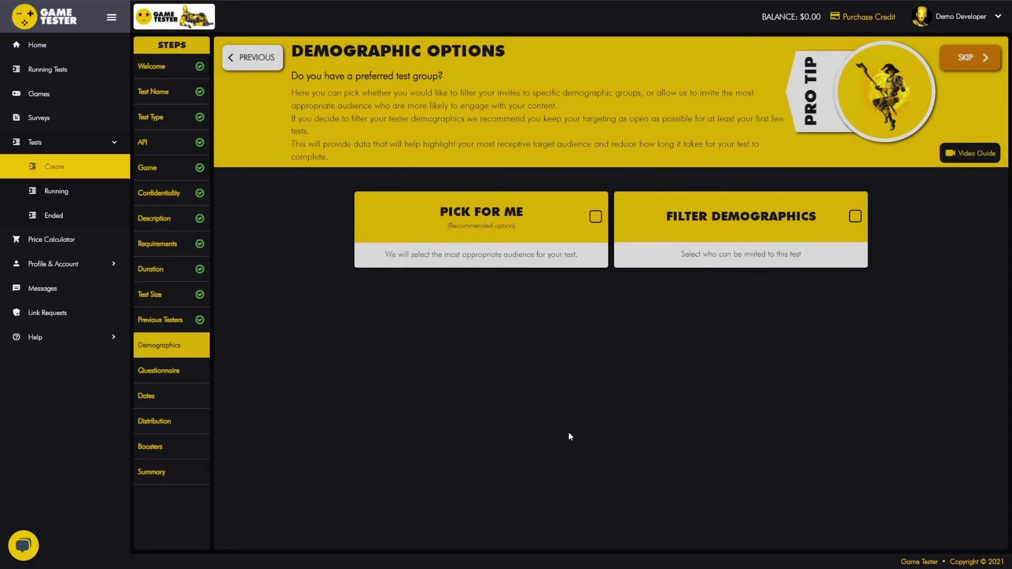
# Step: Choose Filter Demographics for the test group and start a new filter for Target Group 1
pyautogui.click(452, 228)
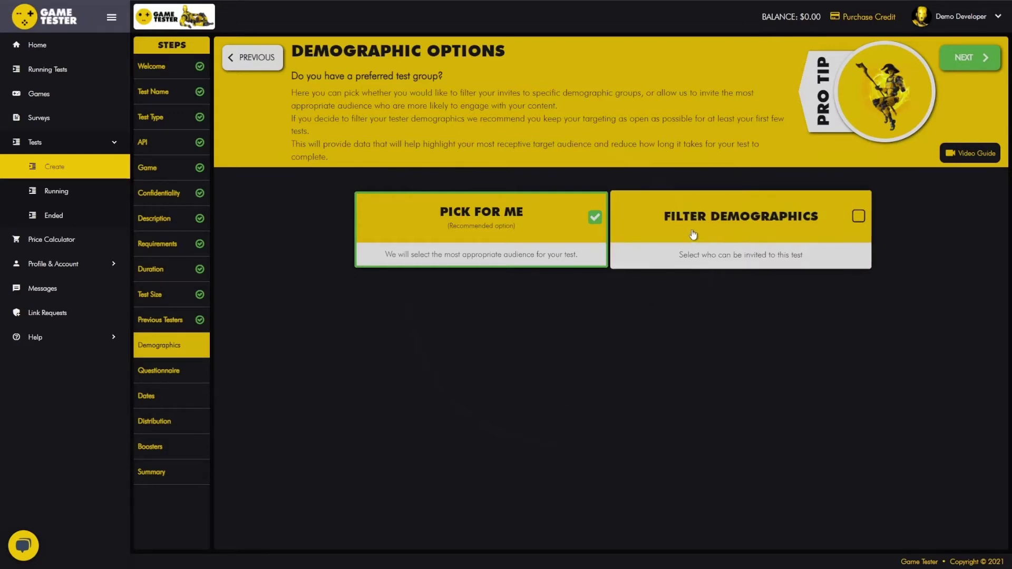
pyautogui.click(727, 225)
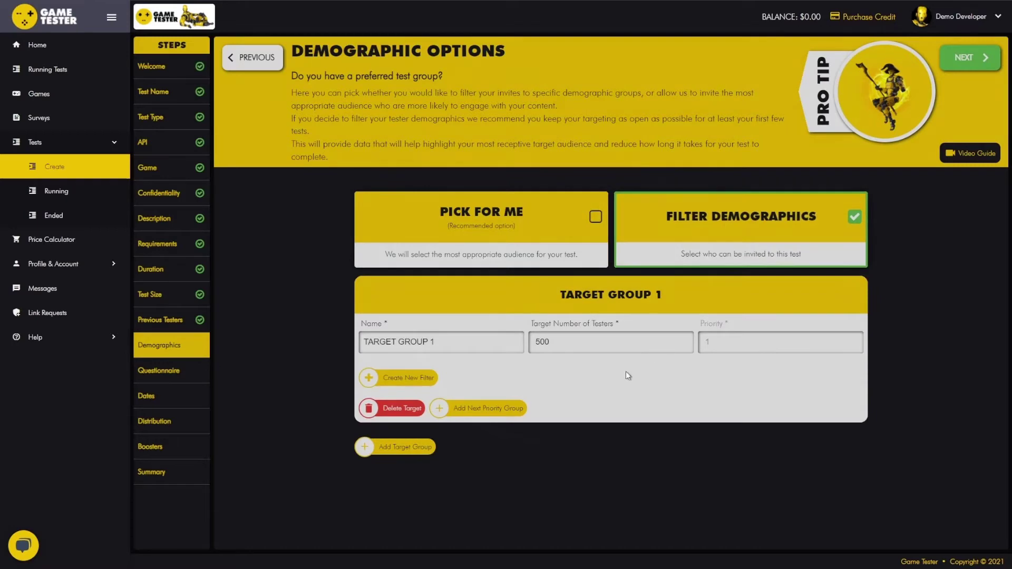
pyautogui.click(400, 382)
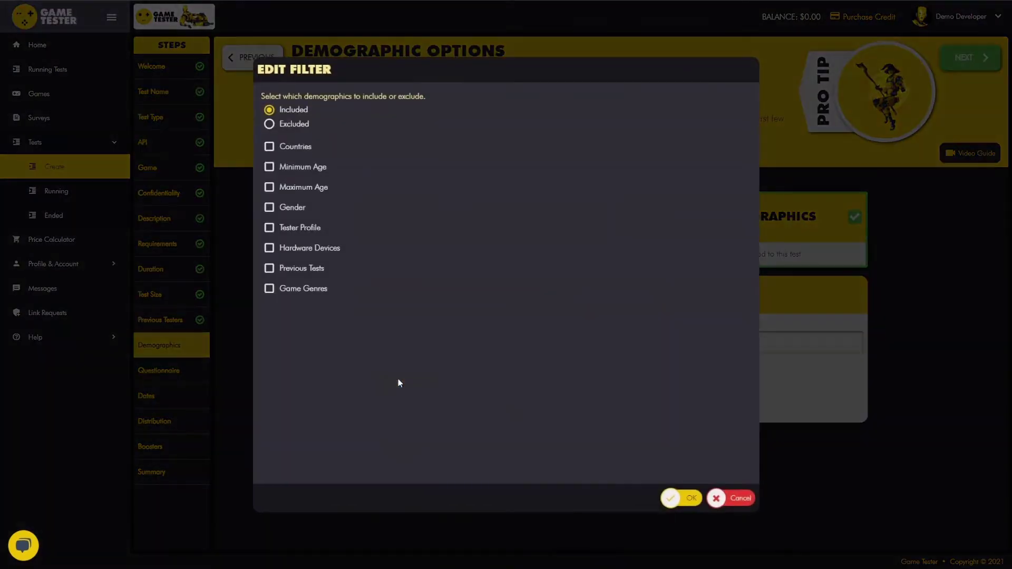
# Step: Enable the Countries criterion in the included demographics filter and add Albania
pyautogui.click(285, 149)
pyautogui.click(306, 172)
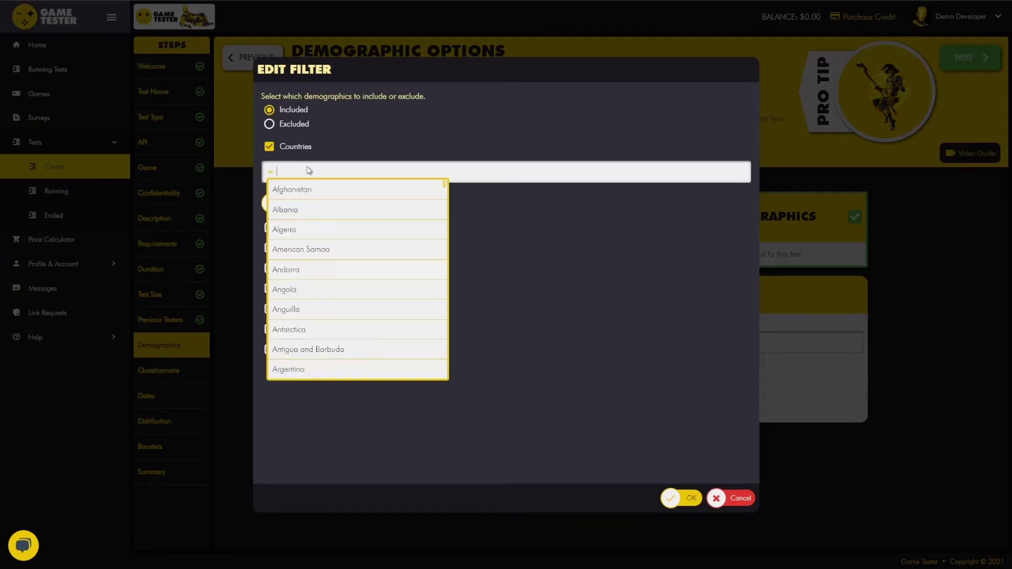
pyautogui.click(321, 230)
# Step: Add all countries of the Western Europe region to the filter and remove Cape Verde from the list
pyautogui.click(326, 221)
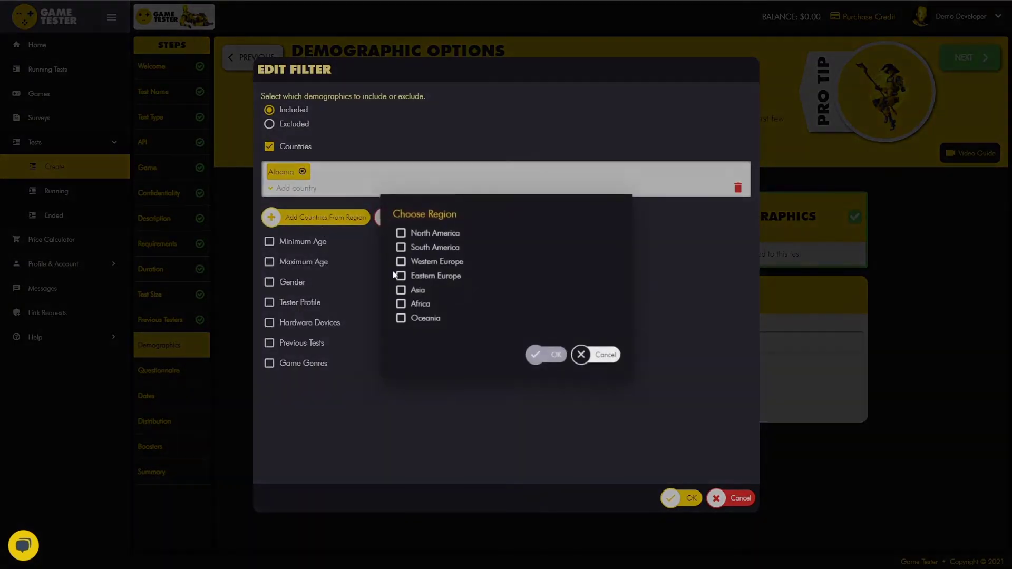
pyautogui.click(432, 262)
pyautogui.click(548, 353)
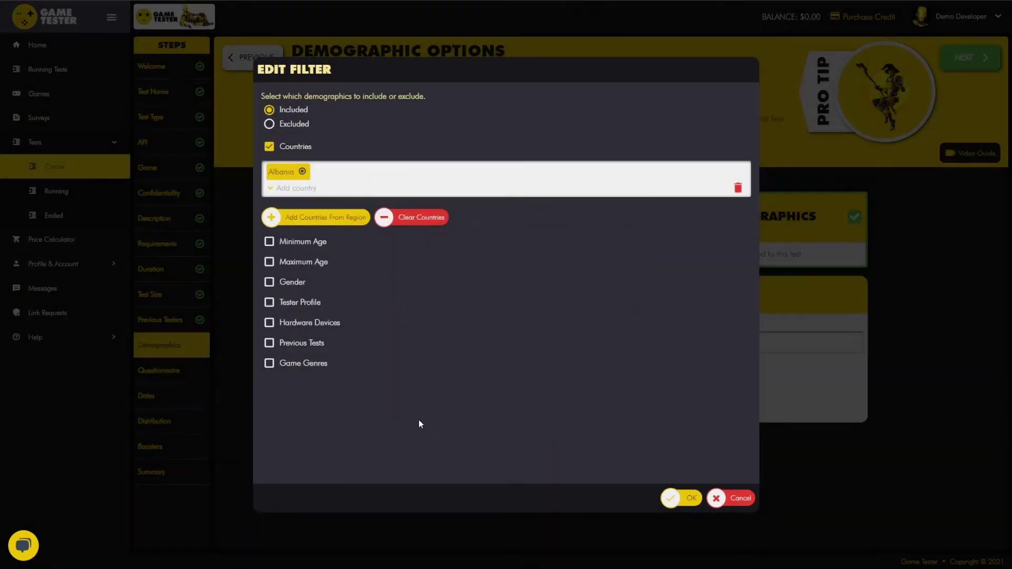
pyautogui.click(509, 190)
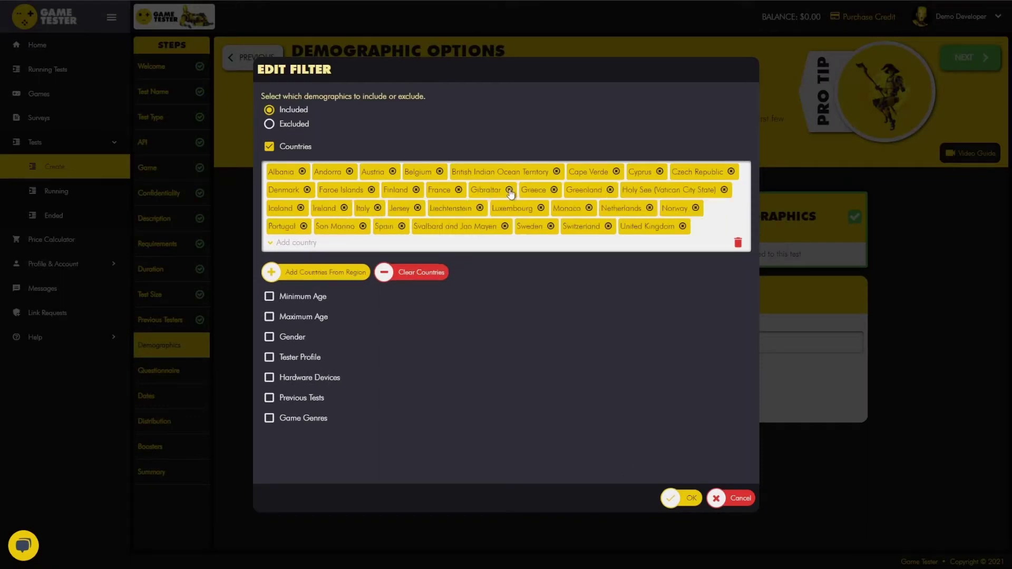
pyautogui.click(616, 172)
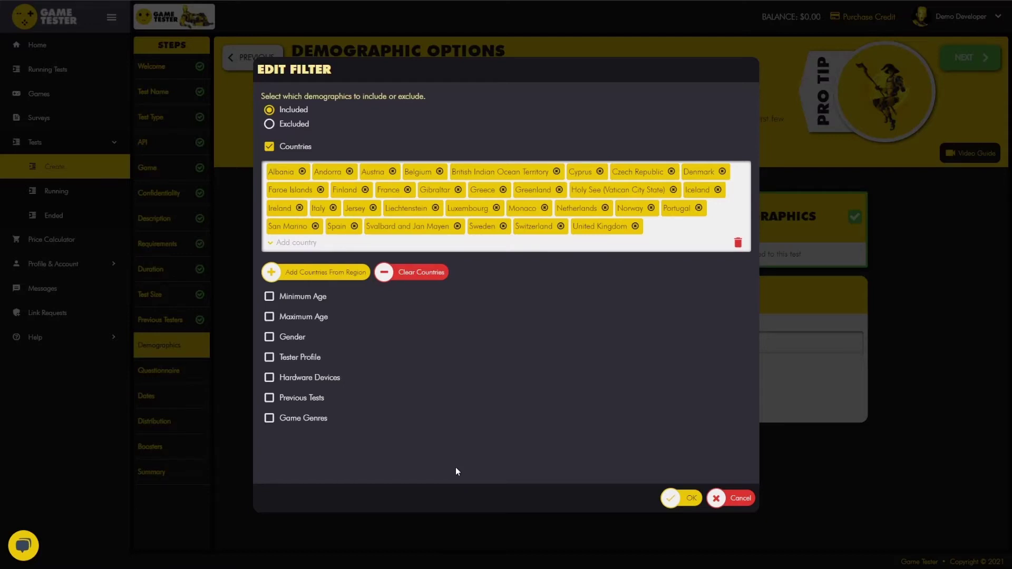
pyautogui.click(289, 300)
pyautogui.click(292, 301)
pyautogui.click(291, 339)
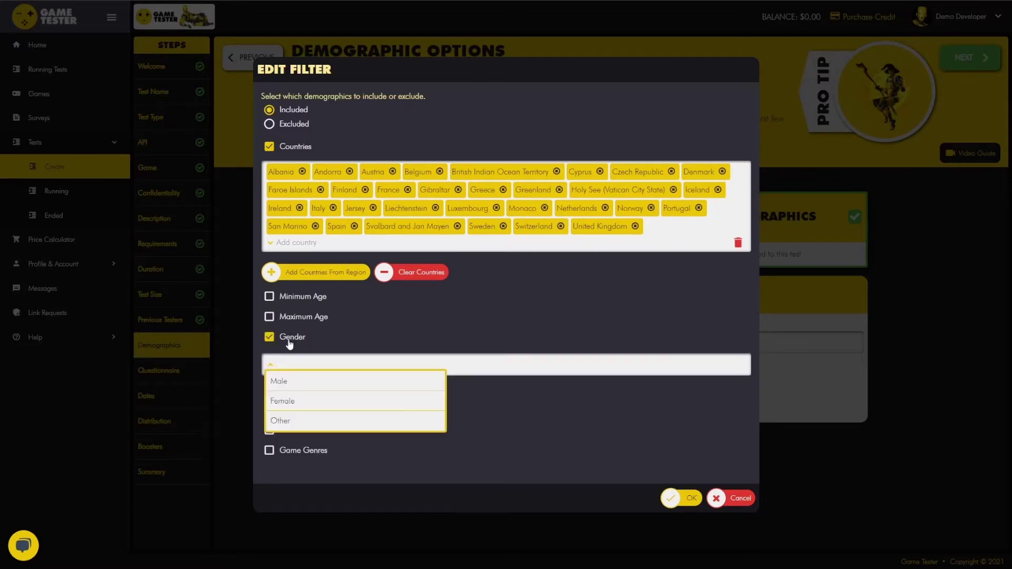
pyautogui.click(290, 341)
# Step: Enable the Tester Profile criterion and examine its options for known languages, type of gamer, gaming preference and typical hours gaming per week
pyautogui.click(296, 359)
pyautogui.scroll(-2, 448, 343)
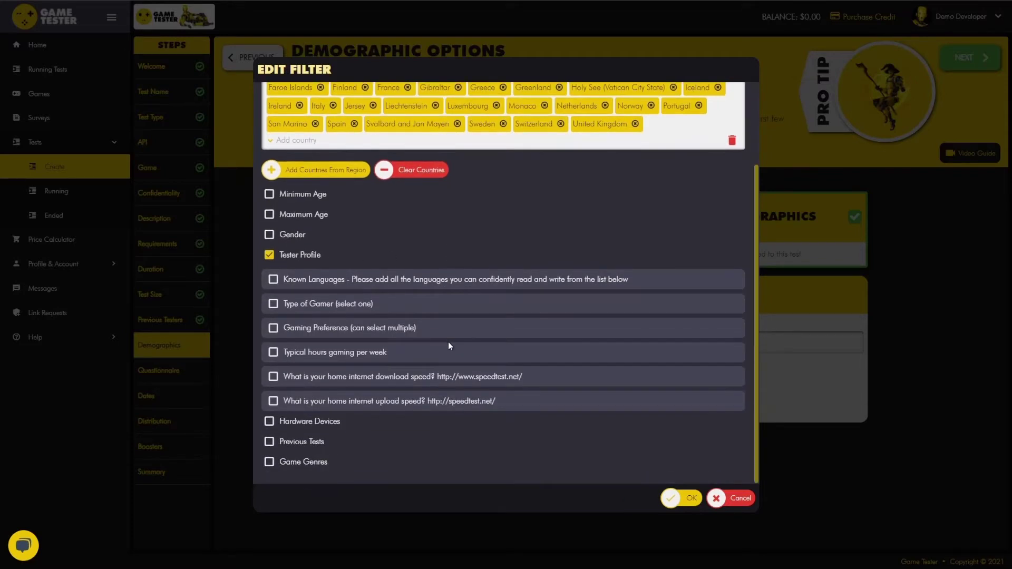
pyautogui.click(273, 280)
pyautogui.scroll(-3, 316, 377)
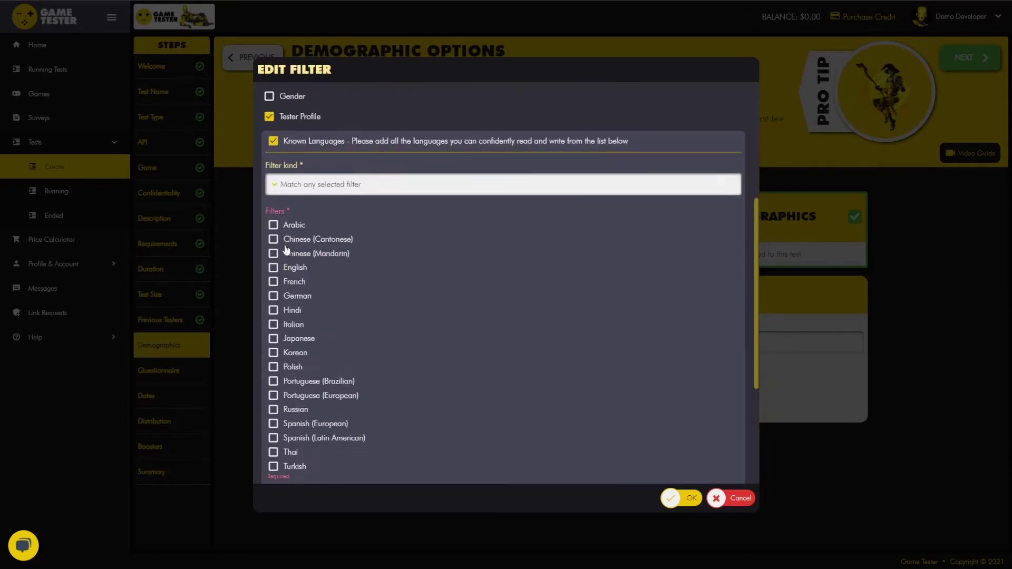
pyautogui.click(274, 141)
pyautogui.click(273, 303)
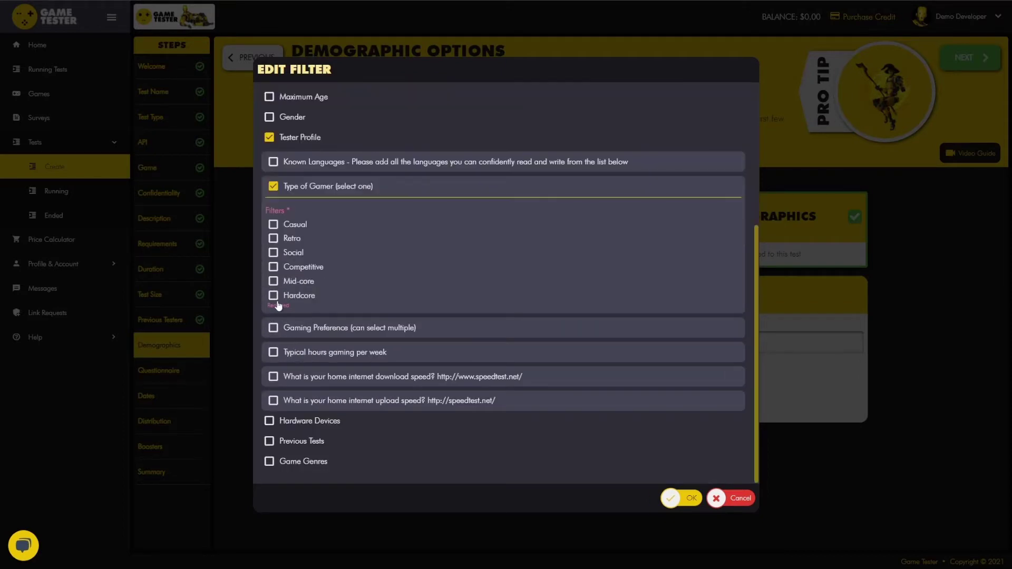
pyautogui.click(273, 186)
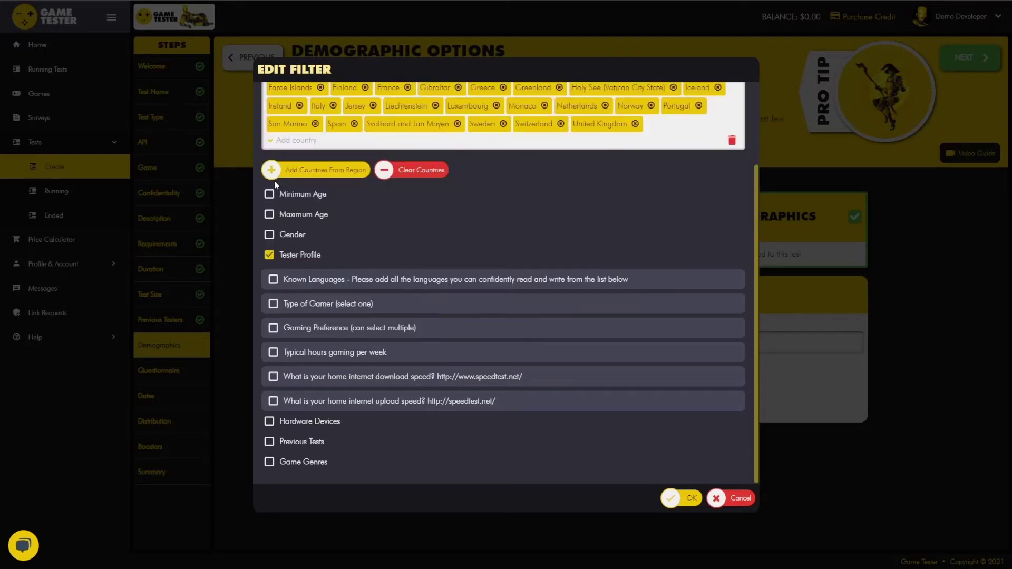
pyautogui.click(274, 329)
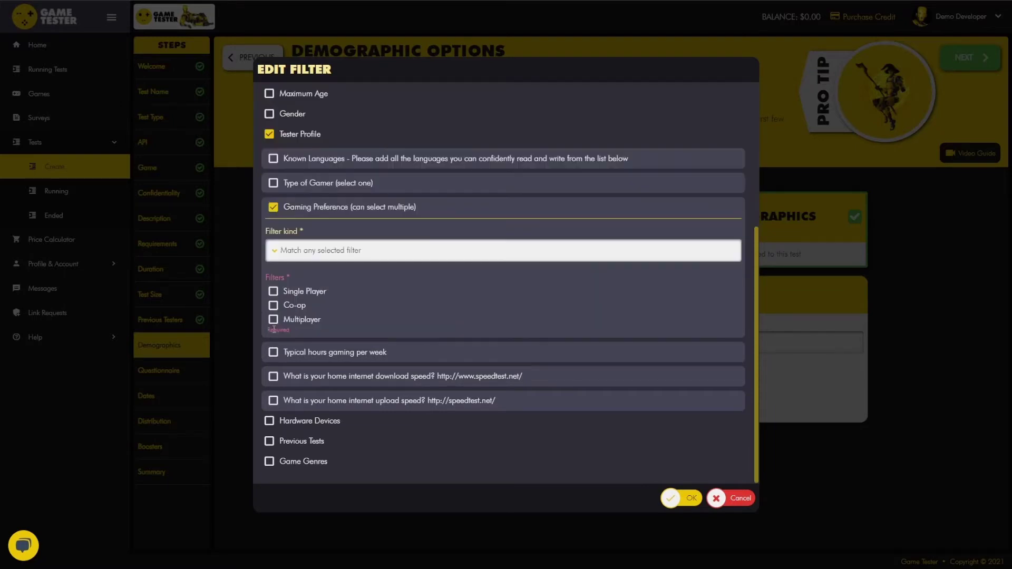
pyautogui.click(273, 207)
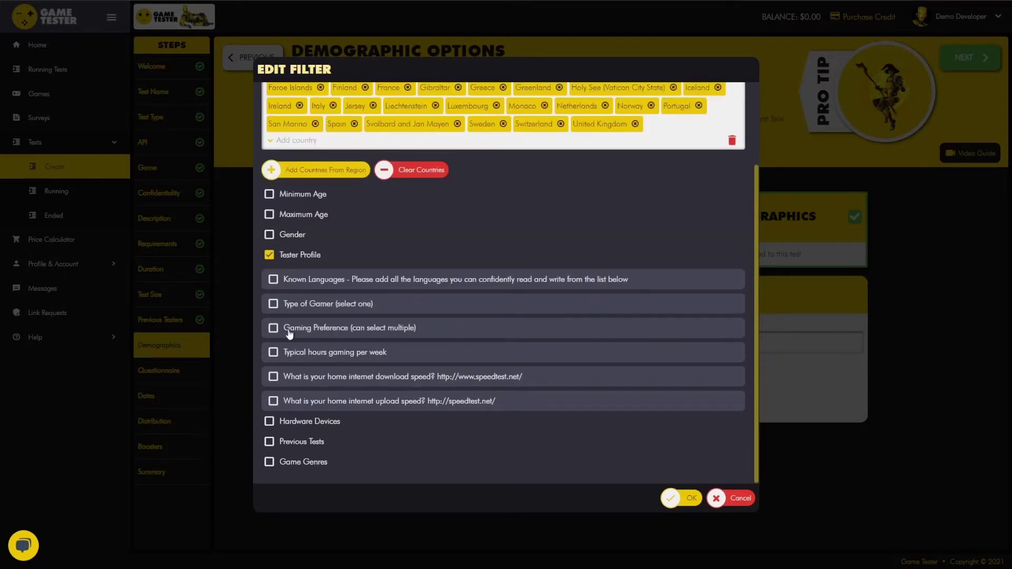
pyautogui.click(273, 353)
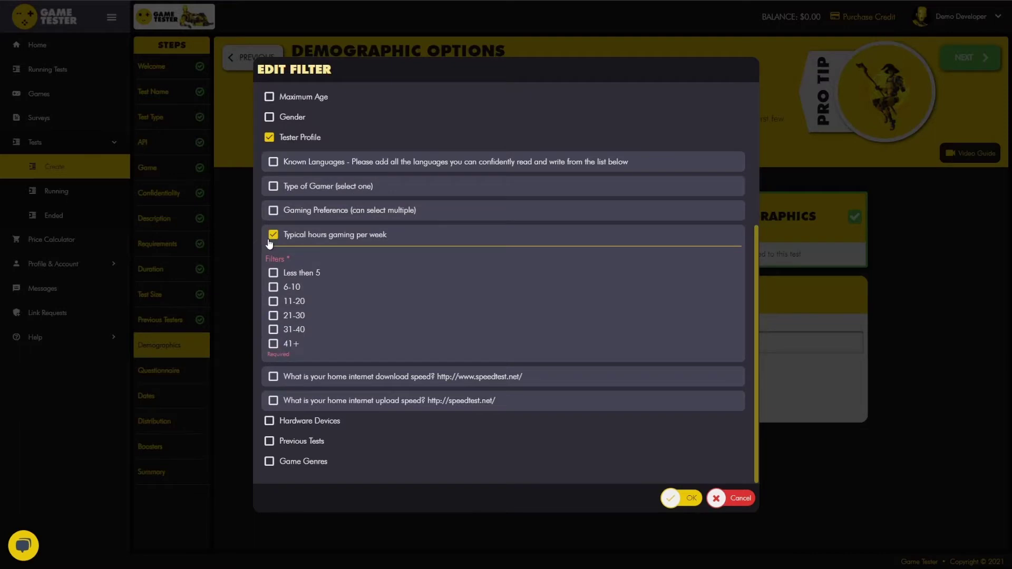
pyautogui.click(274, 235)
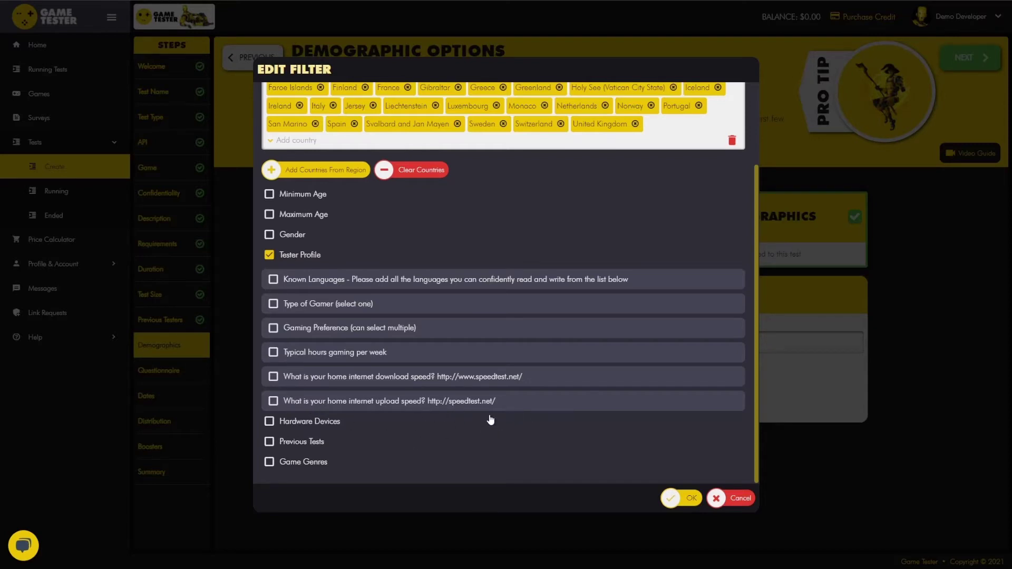
# Step: Enable the Hardware Devices criterion in the filter and set the device to PC
pyautogui.click(302, 422)
pyautogui.scroll(-2, 346, 407)
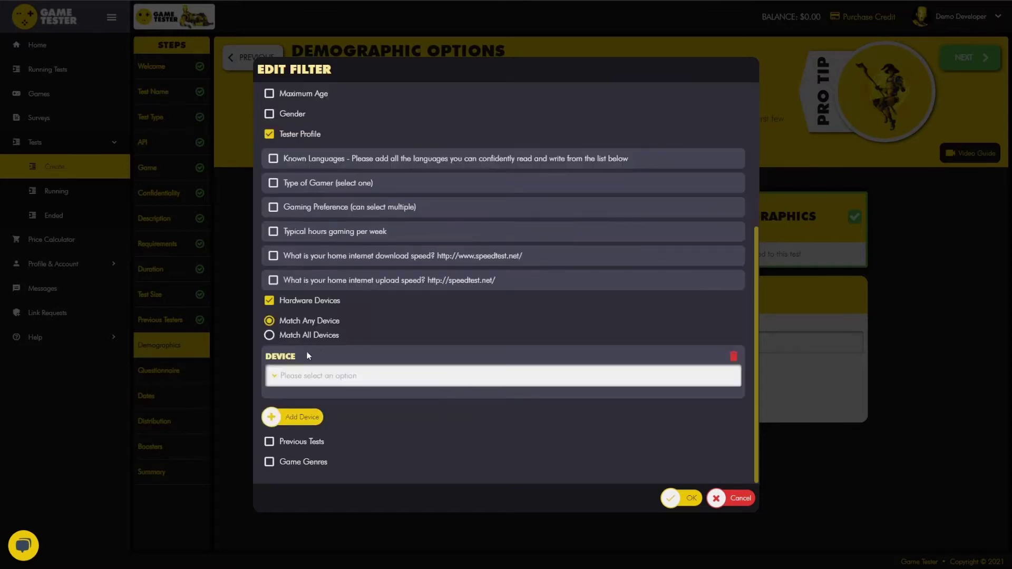
pyautogui.click(314, 371)
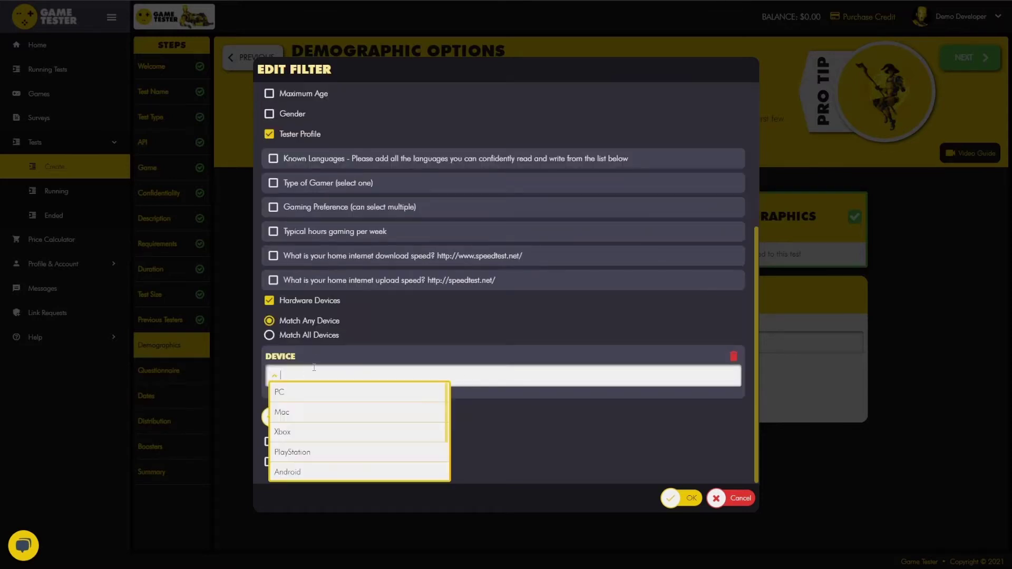
pyautogui.click(319, 394)
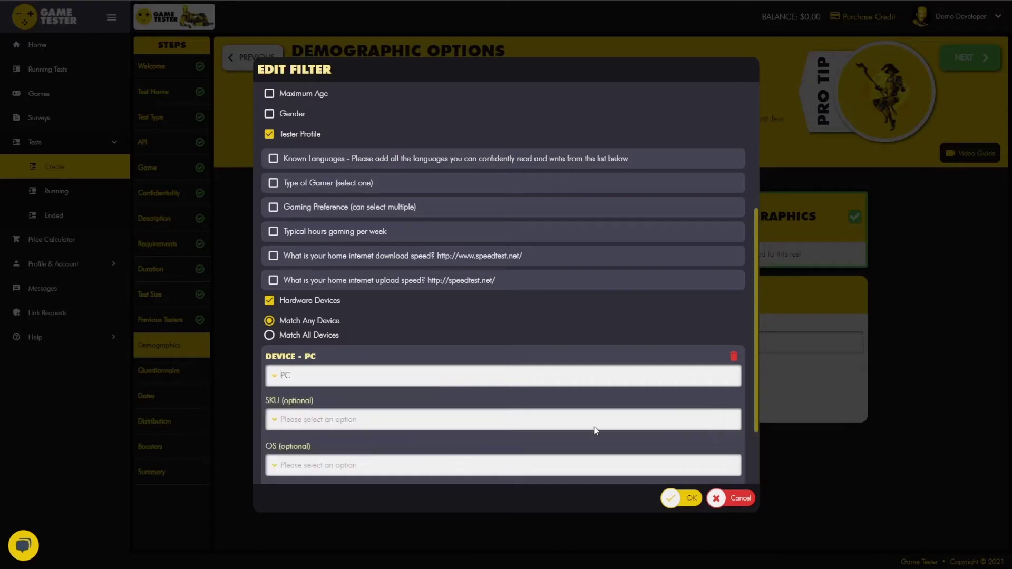
# Step: Enable the Game Genres criterion in the filter and expand the Simulation, Story-Rich and Shooter genres
pyautogui.scroll(-3, 442, 283)
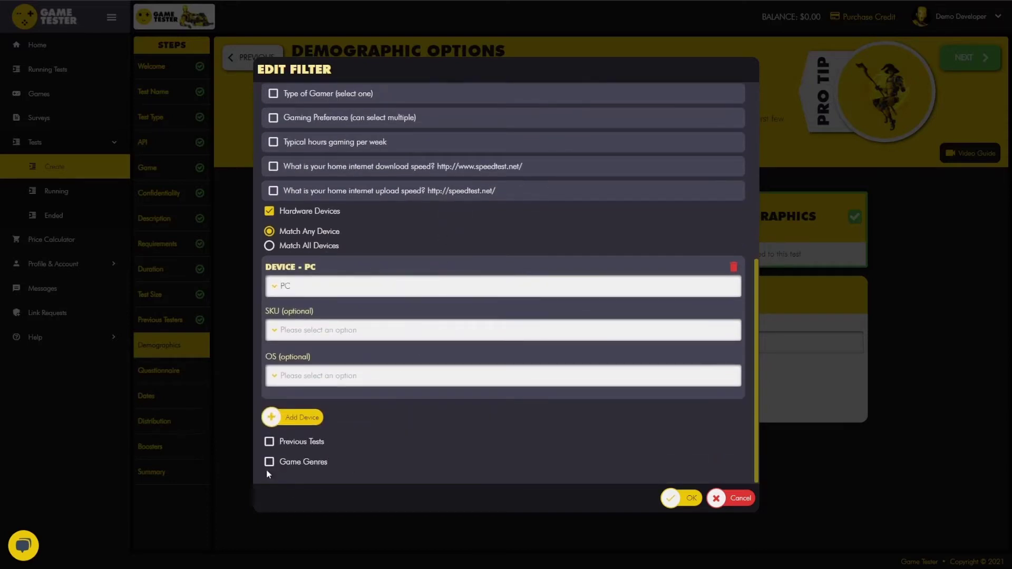
pyautogui.click(299, 464)
pyautogui.scroll(-10, 467, 391)
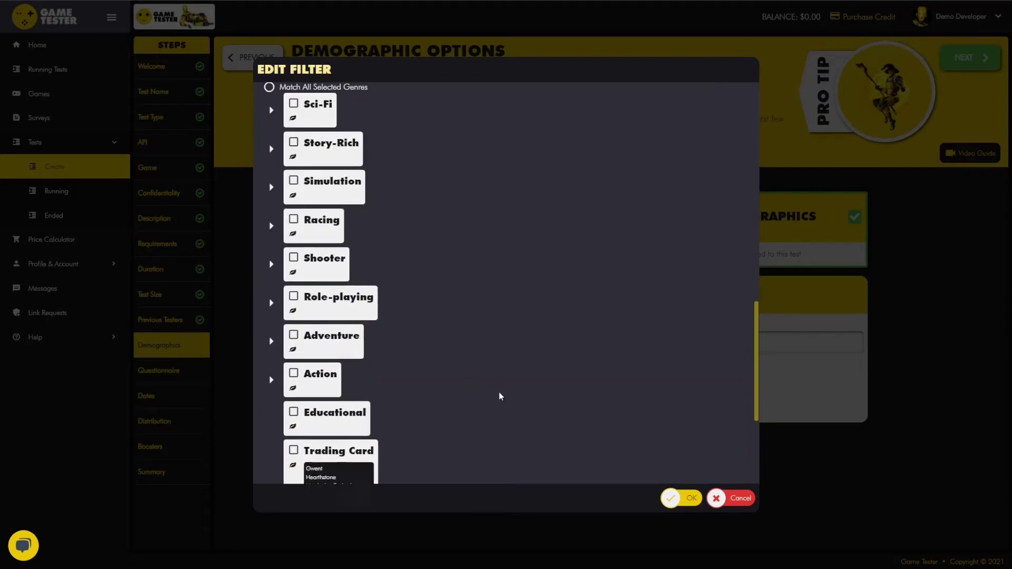
pyautogui.scroll(1, 499, 393)
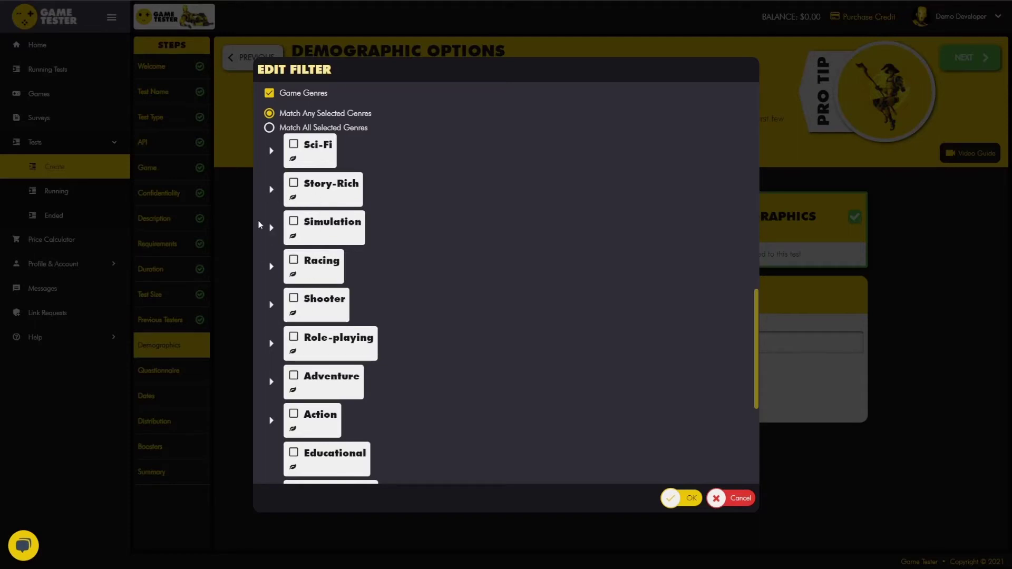
pyautogui.click(270, 231)
pyautogui.click(271, 189)
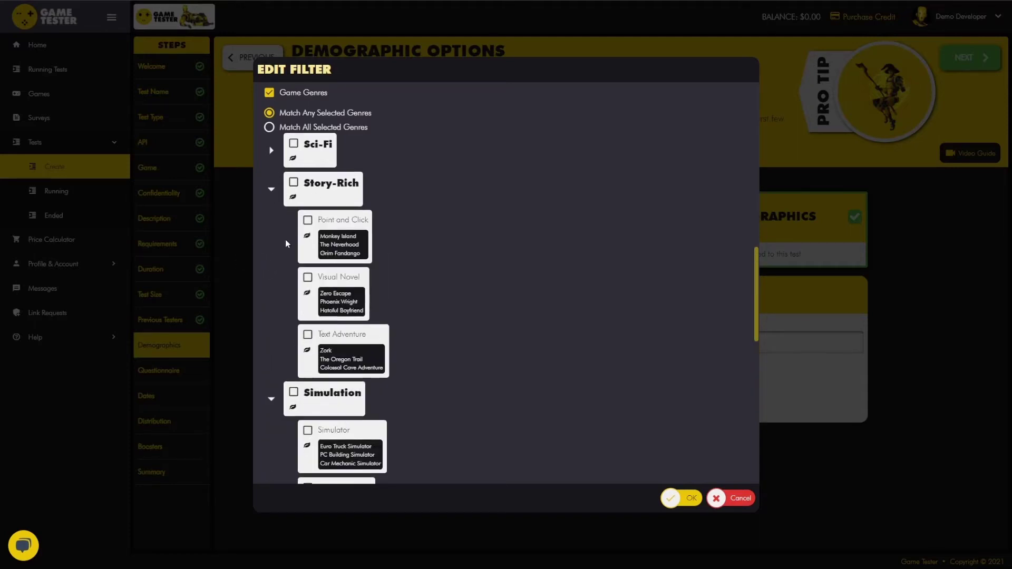
pyautogui.scroll(-3, 280, 259)
pyautogui.scroll(-5, 275, 278)
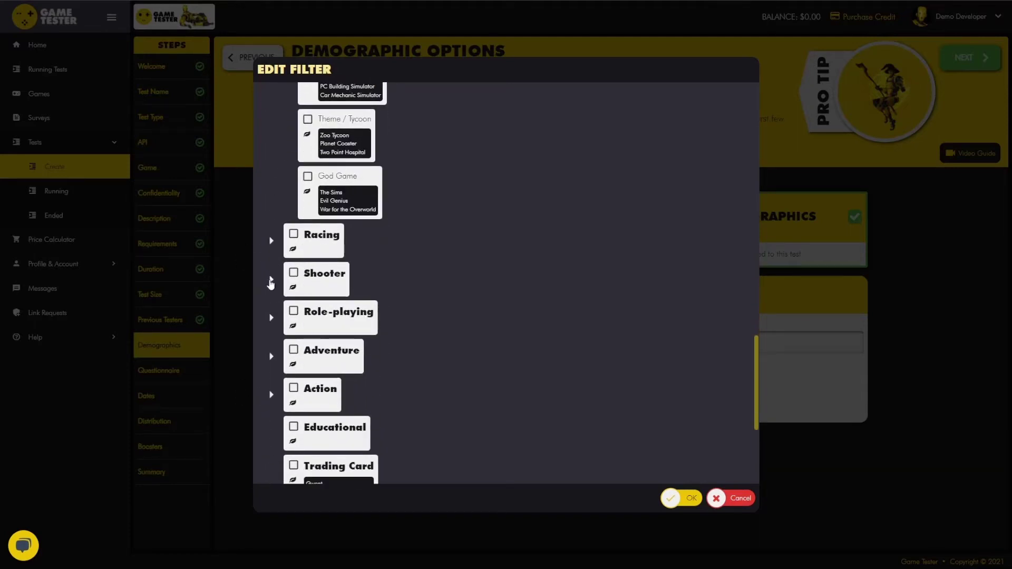
pyautogui.click(271, 280)
pyautogui.scroll(3, 455, 321)
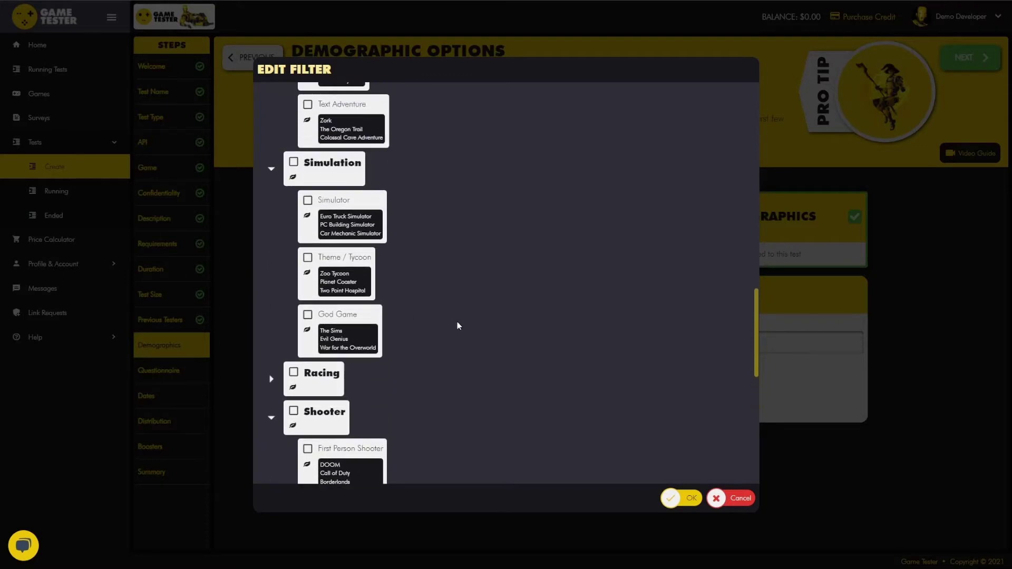
# Step: Select God Game and the whole Story-Rich genre for the filter, and apply the filter
pyautogui.click(308, 314)
pyautogui.scroll(5, 470, 309)
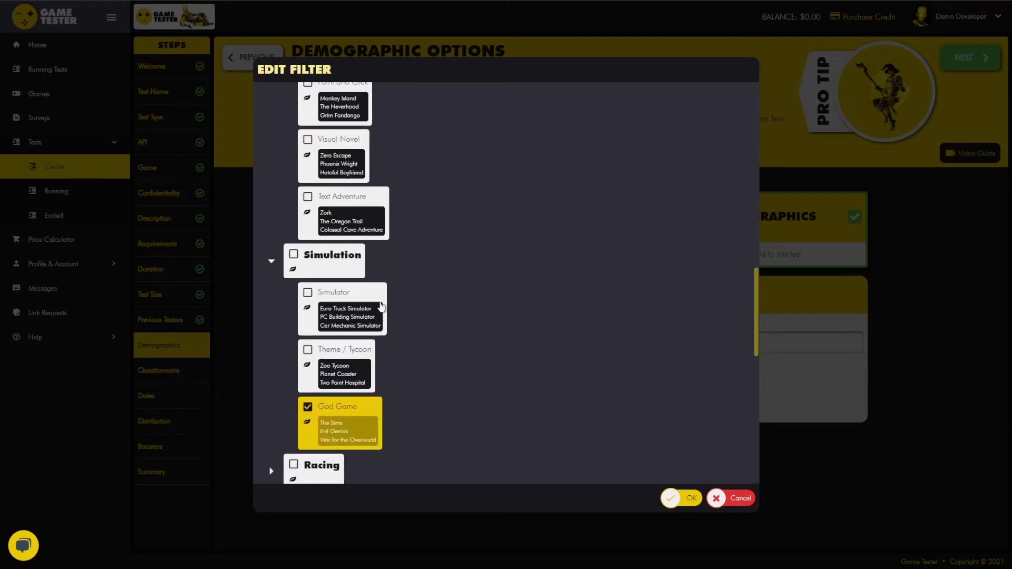
pyautogui.click(293, 183)
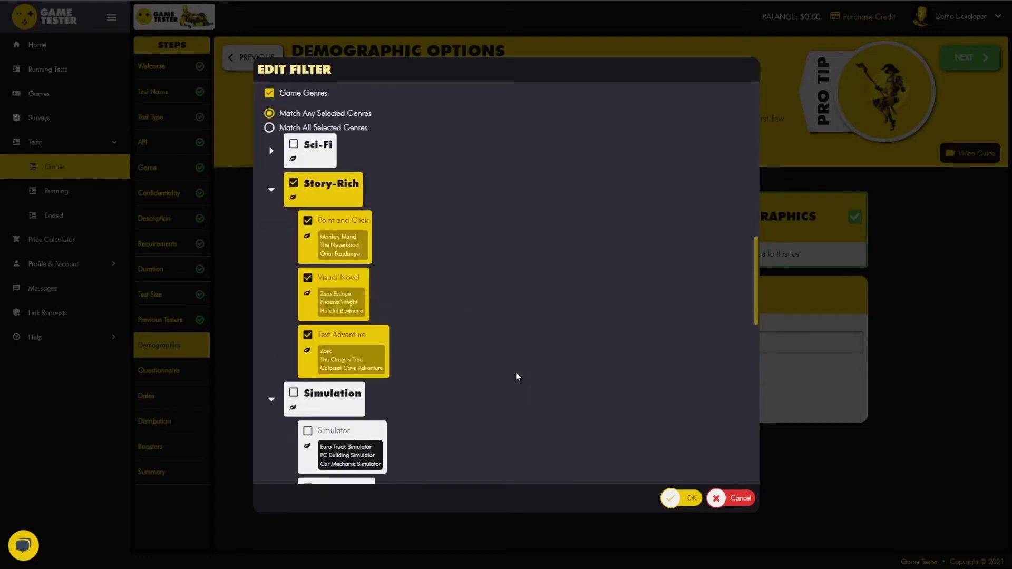
pyautogui.click(679, 500)
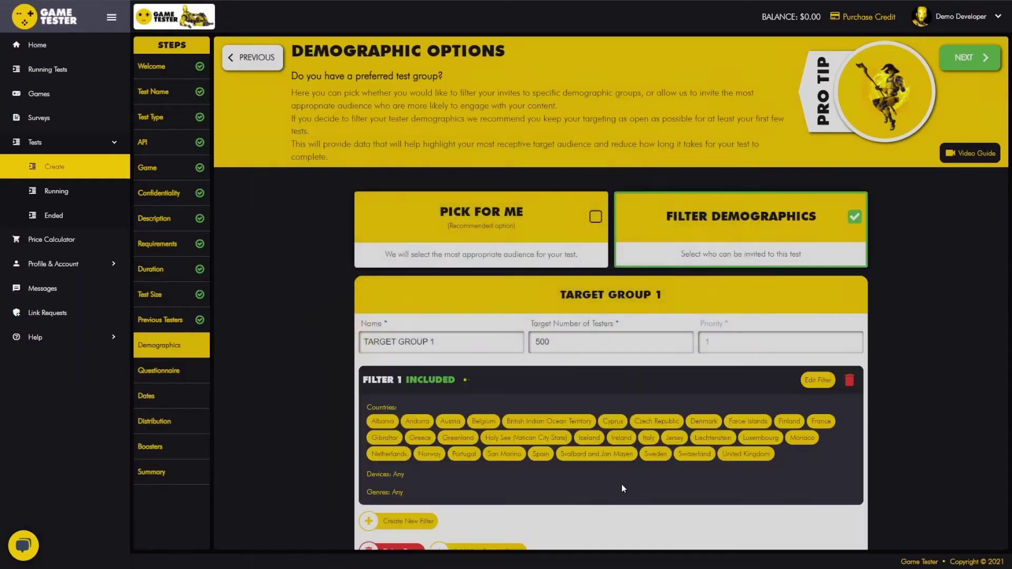
# Step: Set the target number of testers for Target Group 1 to 400
pyautogui.scroll(-2, 490, 456)
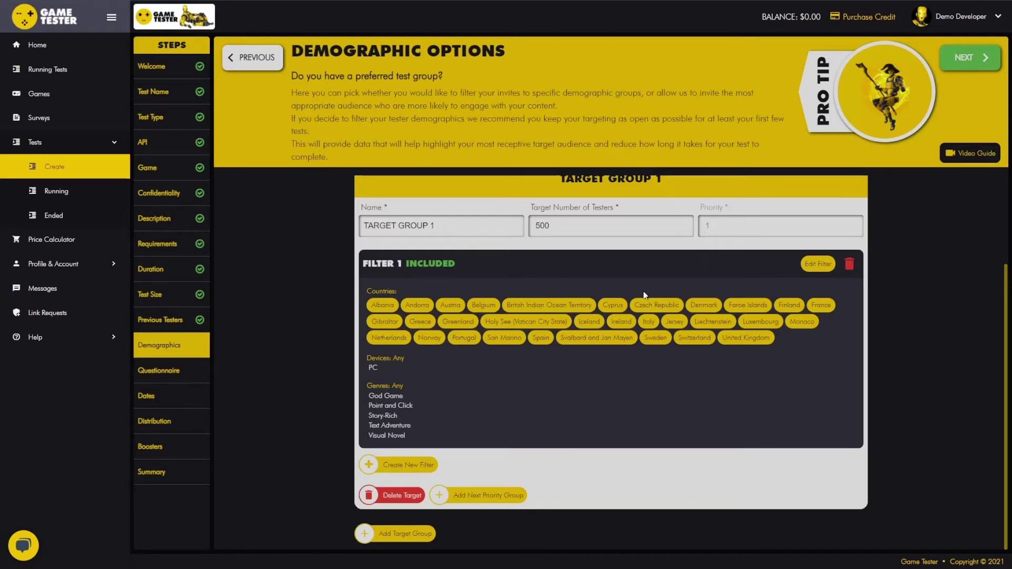
pyautogui.doubleClick(553, 229)
pyautogui.write('40')
# Step: Add a second target group of 100 testers with a filter that includes the United States
pyautogui.click(398, 534)
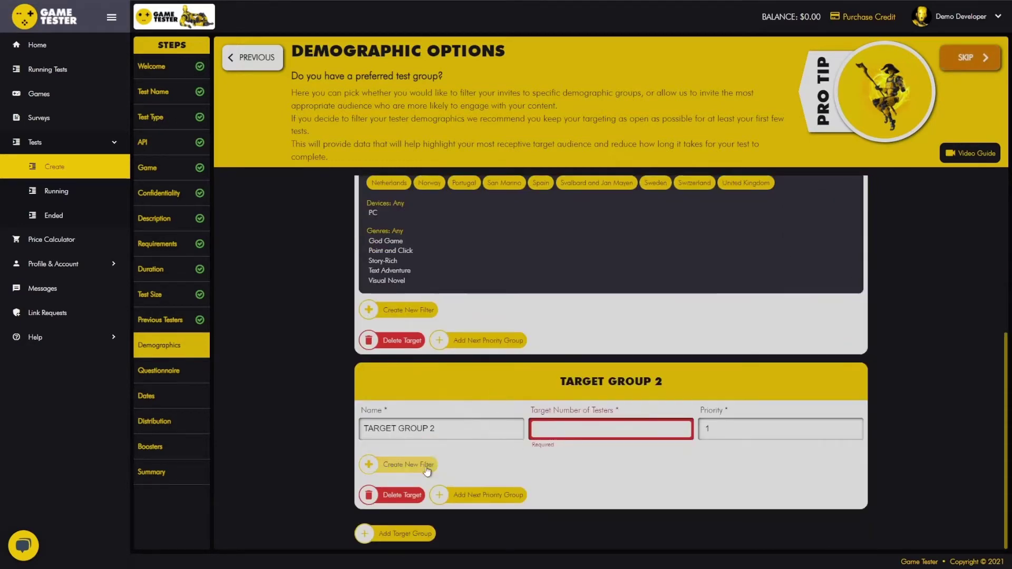
pyautogui.click(425, 471)
pyautogui.click(283, 148)
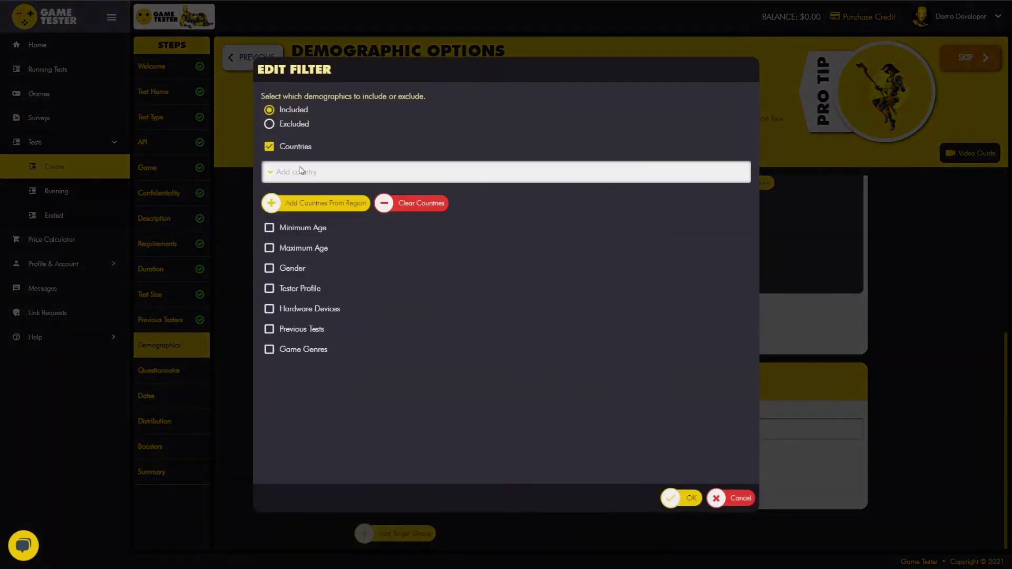
pyautogui.click(307, 172)
pyautogui.write('stat')
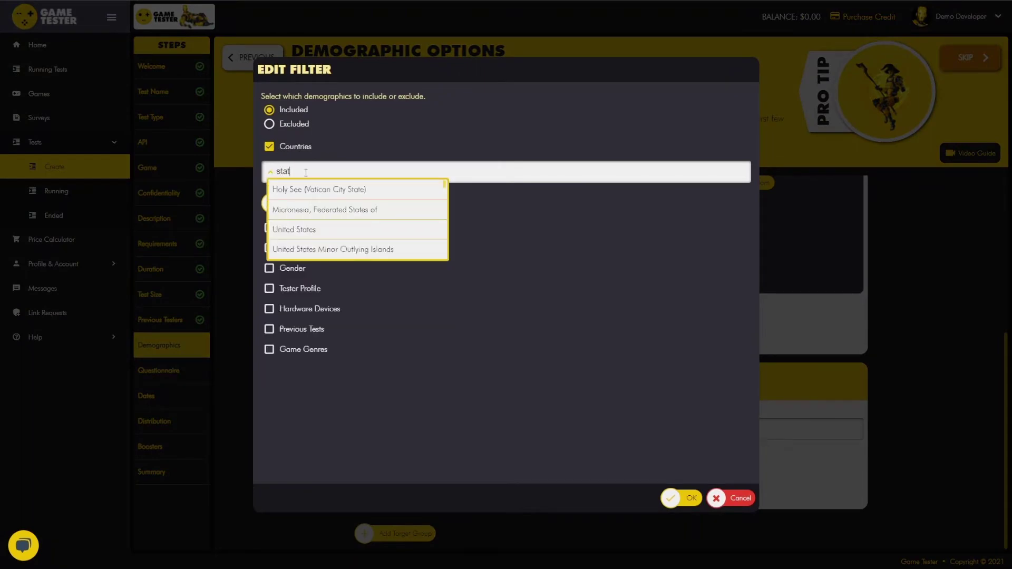
pyautogui.click(327, 229)
pyautogui.click(685, 497)
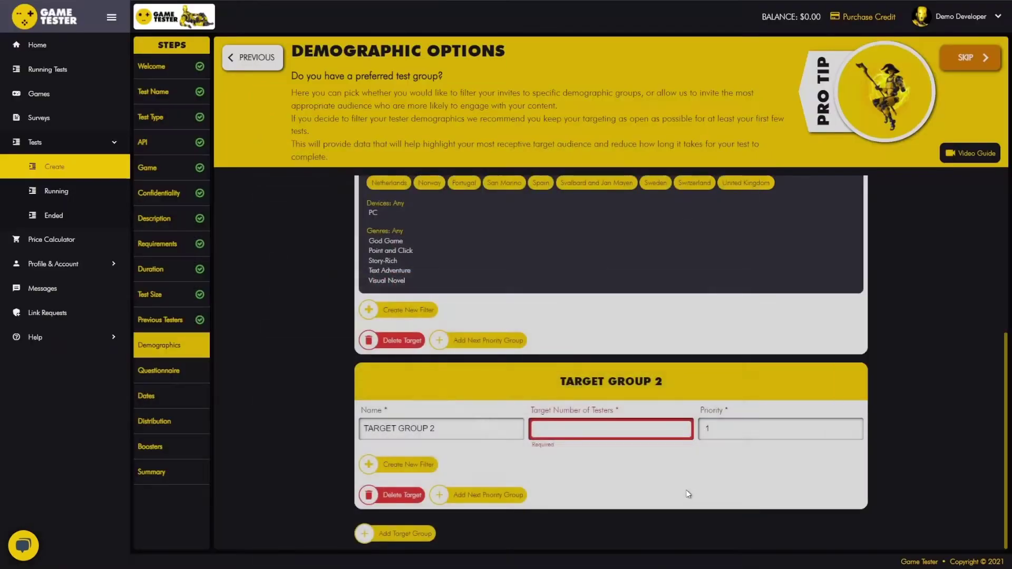
pyautogui.click(560, 427)
pyautogui.write('100')
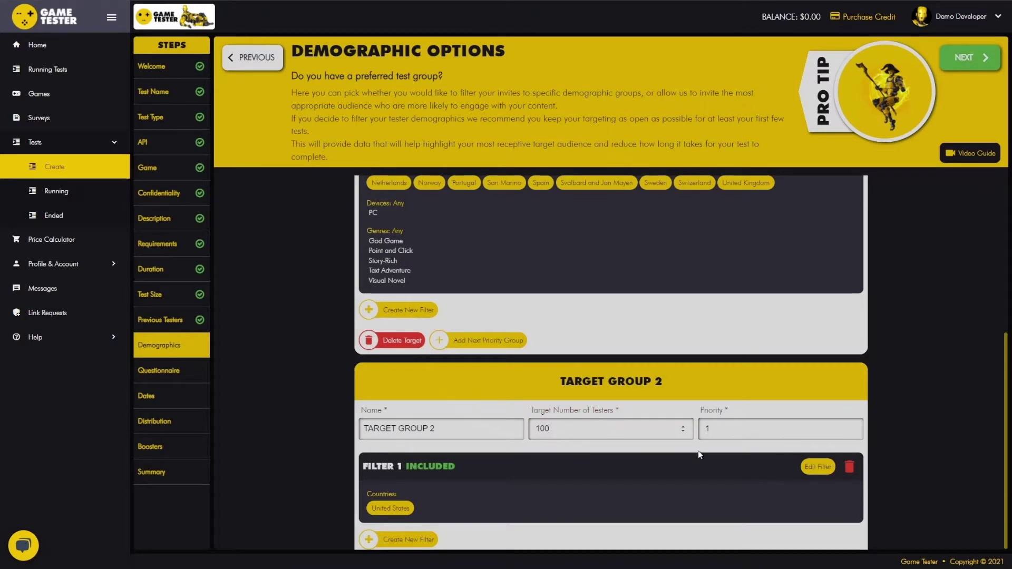
# Step: Review the tester numbers and filters of both target groups
pyautogui.scroll(7, 850, 437)
pyautogui.scroll(-4, 748, 395)
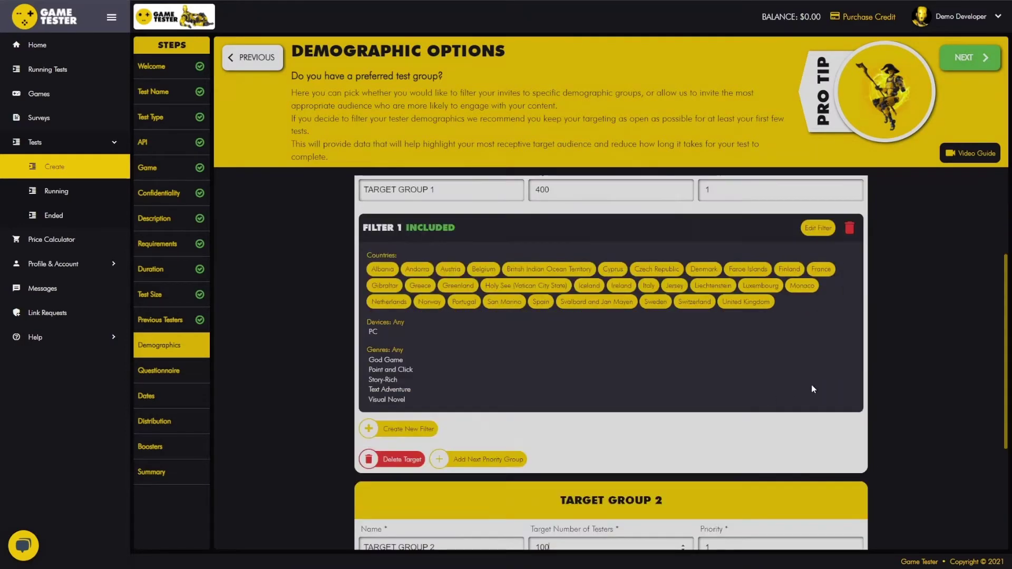
pyautogui.scroll(-3, 580, 369)
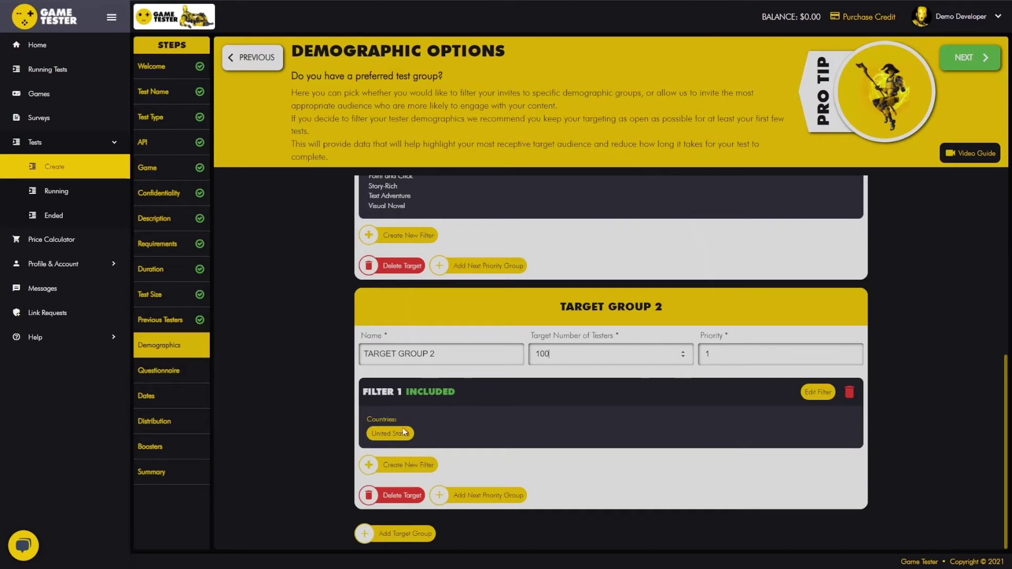
pyautogui.scroll(7, 506, 461)
pyautogui.scroll(-3, 615, 328)
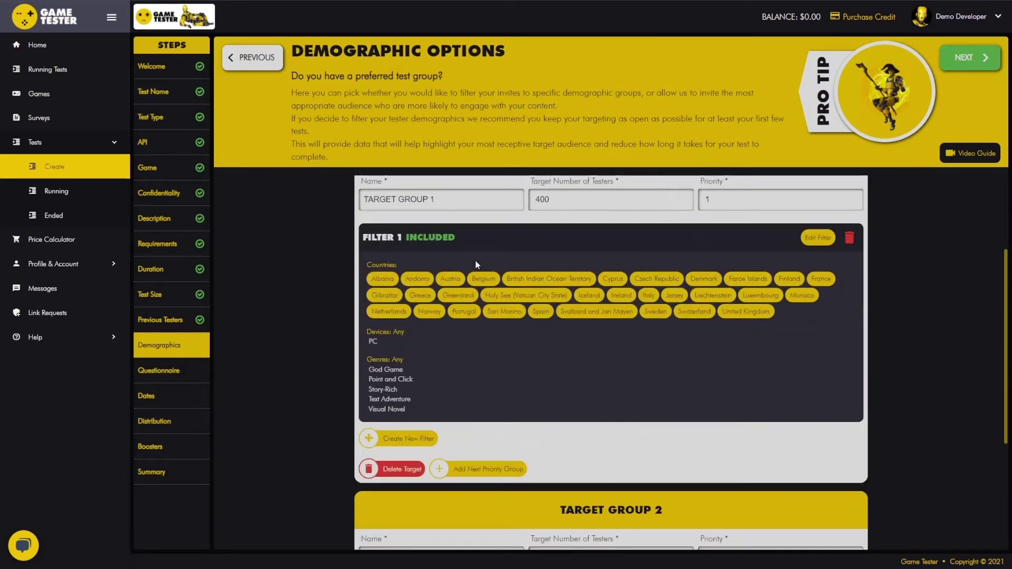
pyautogui.scroll(-3, 537, 308)
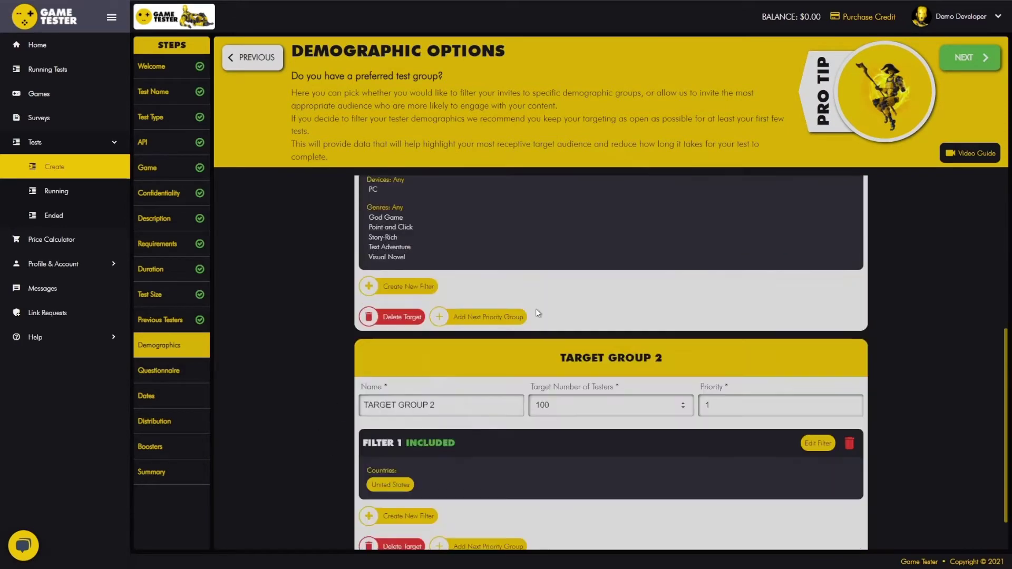
pyautogui.scroll(3, 537, 313)
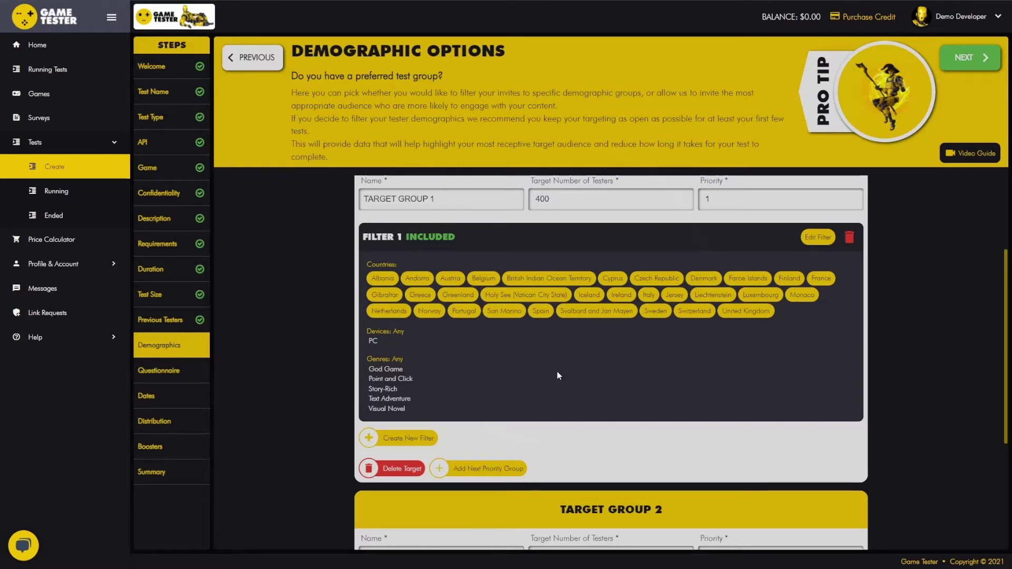
# Step: Switch the demographics choice to Pick For Me and continue to the tester questionnaire
pyautogui.scroll(3, 555, 234)
pyautogui.click(555, 234)
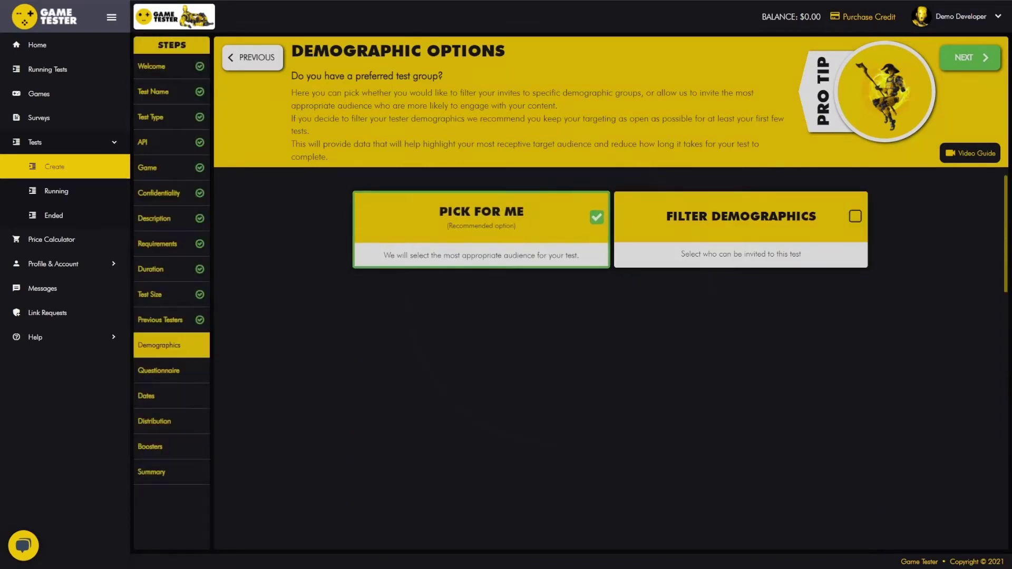
pyautogui.click(967, 62)
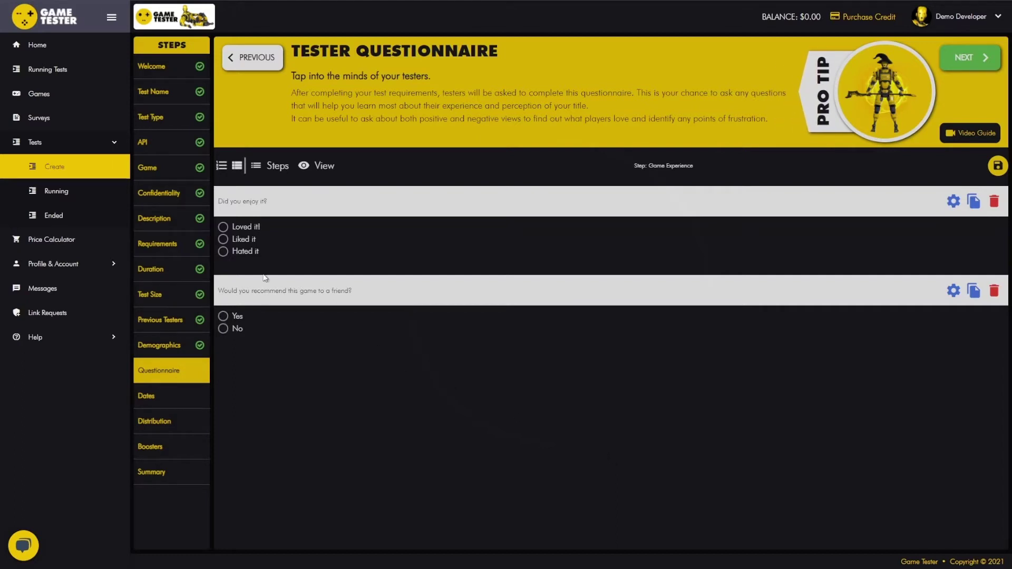
# Step: Examine the question types that can be added to the questionnaire, from Radio through Text Area
pyautogui.click(236, 166)
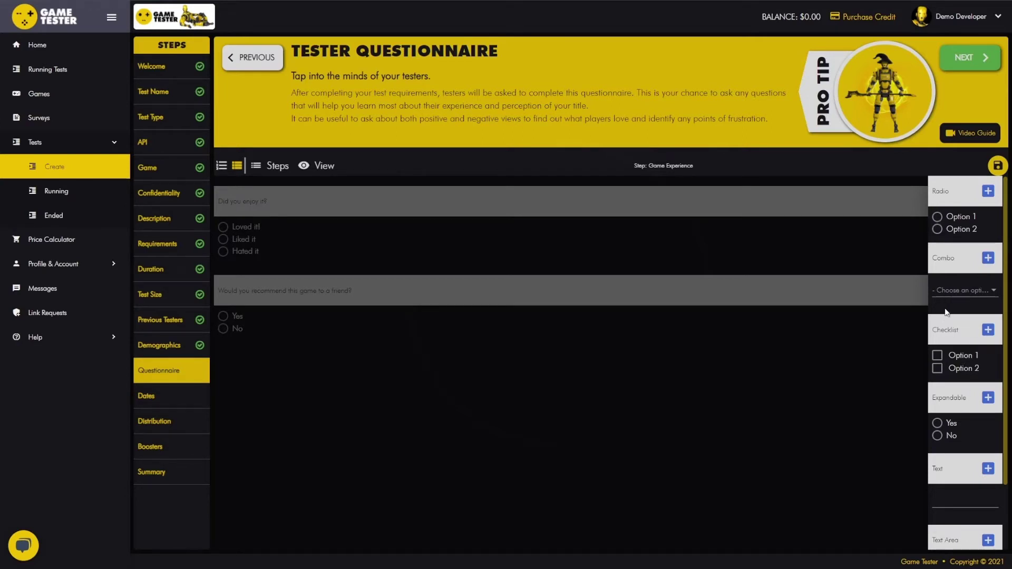
pyautogui.scroll(-2, 971, 311)
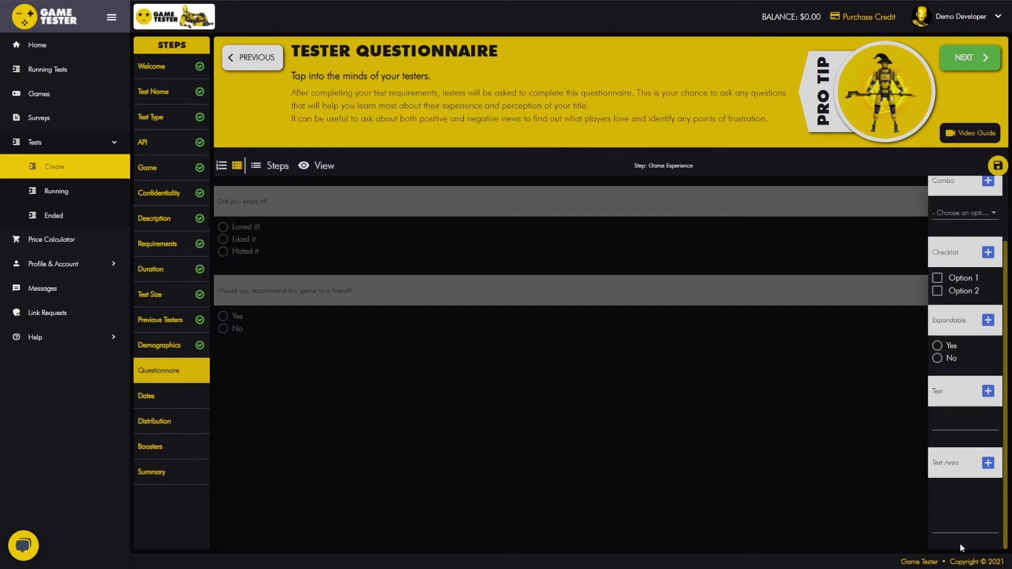
pyautogui.scroll(3, 971, 369)
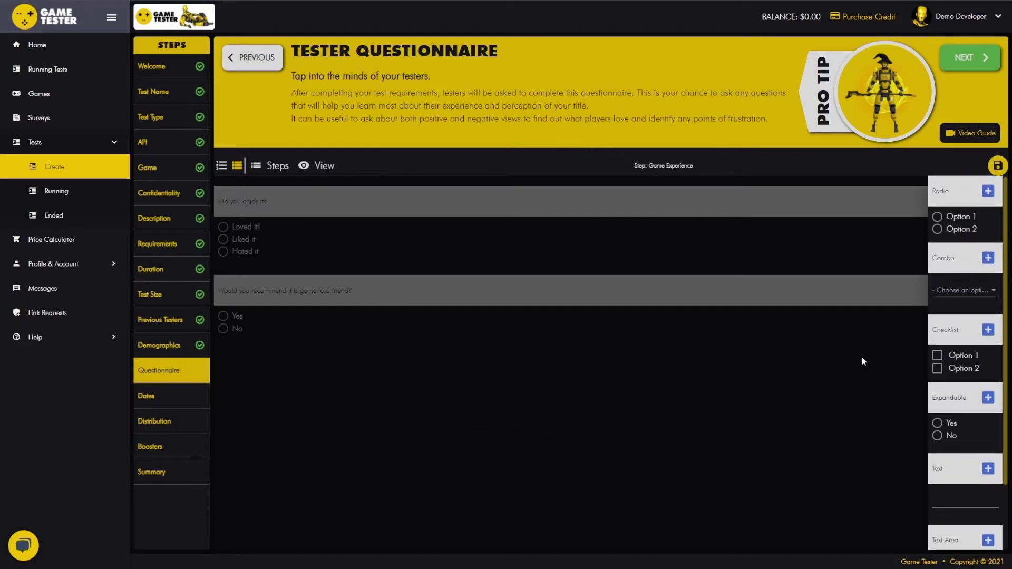
pyautogui.click(586, 337)
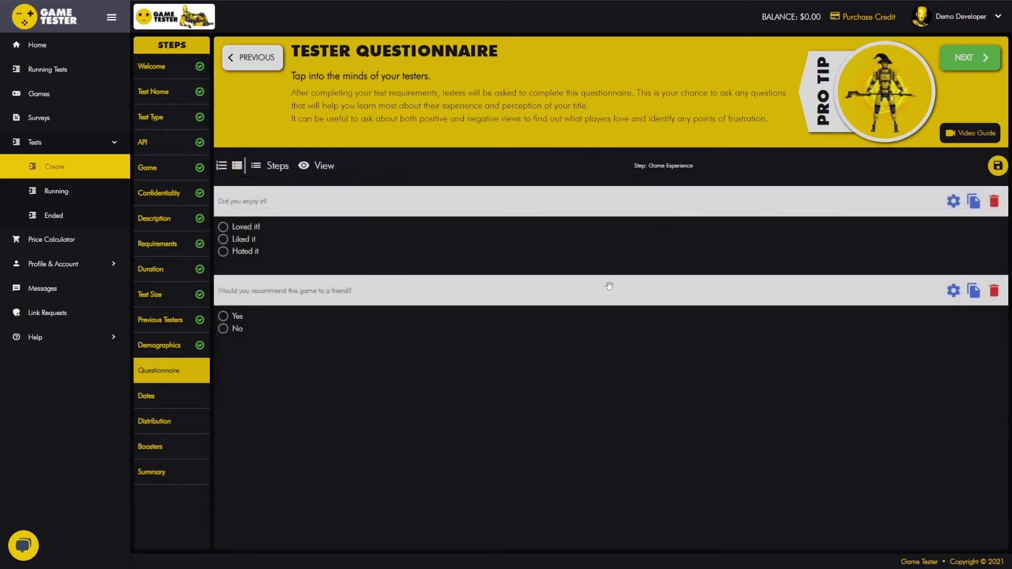
# Step: Open the validation settings of the "Did you enjoy it?" question and turn its required answer off and back on
pyautogui.click(954, 201)
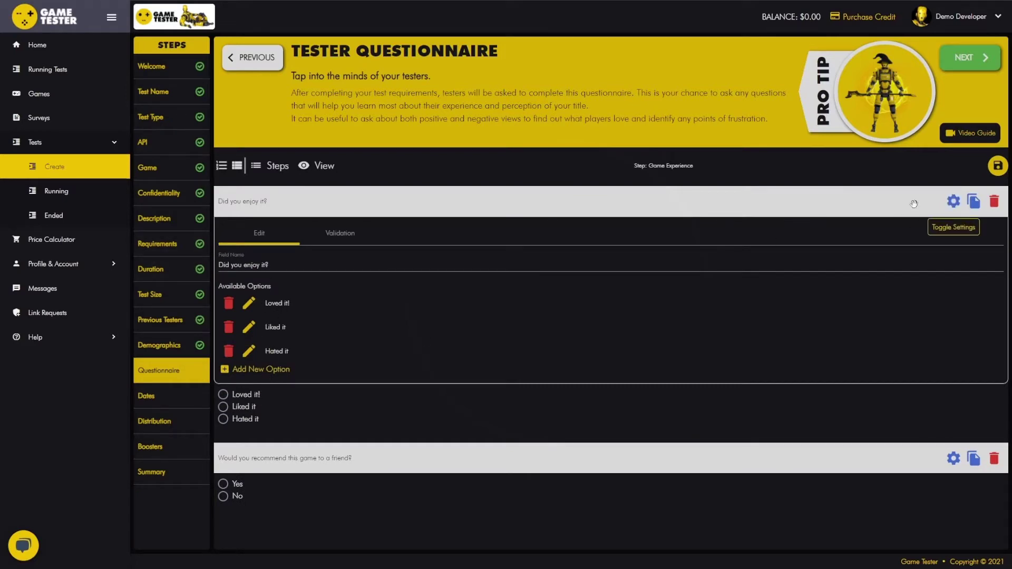
pyautogui.click(340, 234)
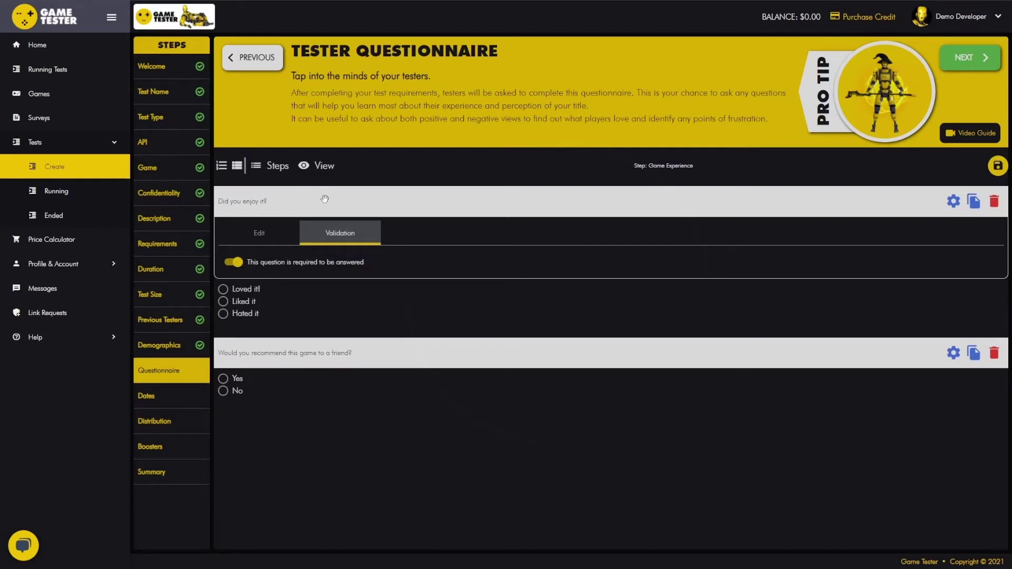
pyautogui.click(234, 261)
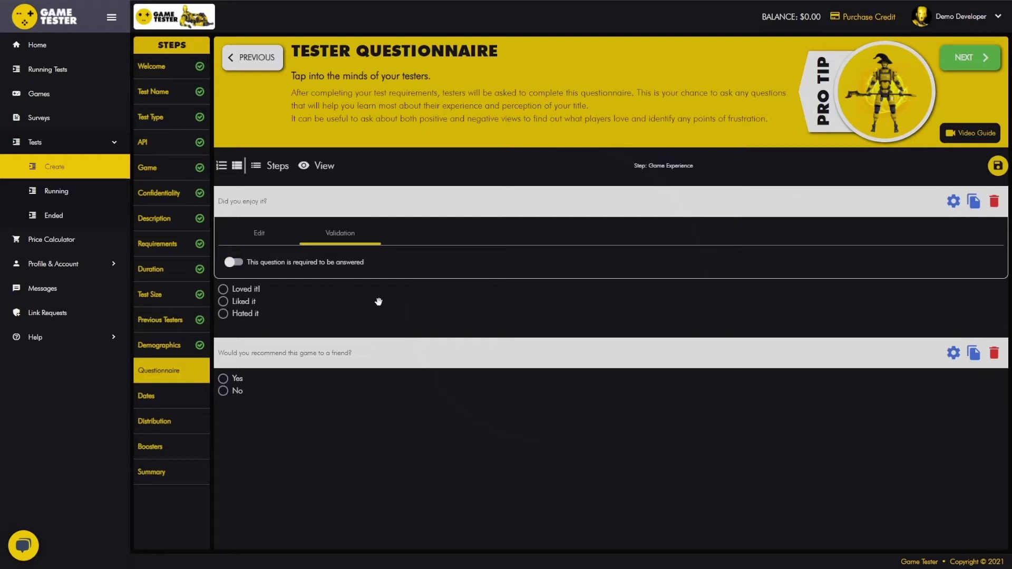
pyautogui.click(232, 262)
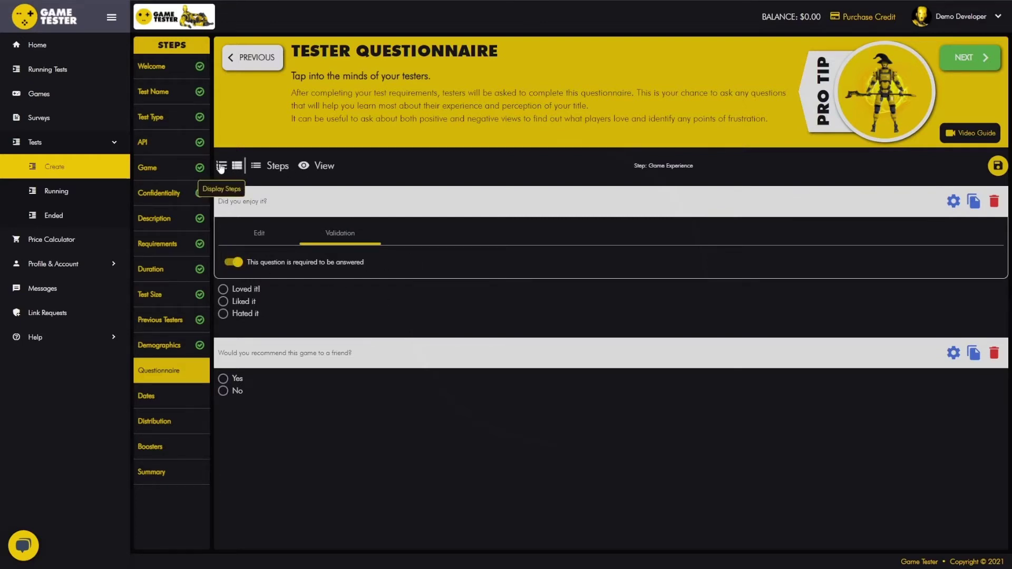
# Step: Display the questionnaire's steps, view the Feedback step and examine the options for creating, renaming and deleting steps
pyautogui.click(221, 167)
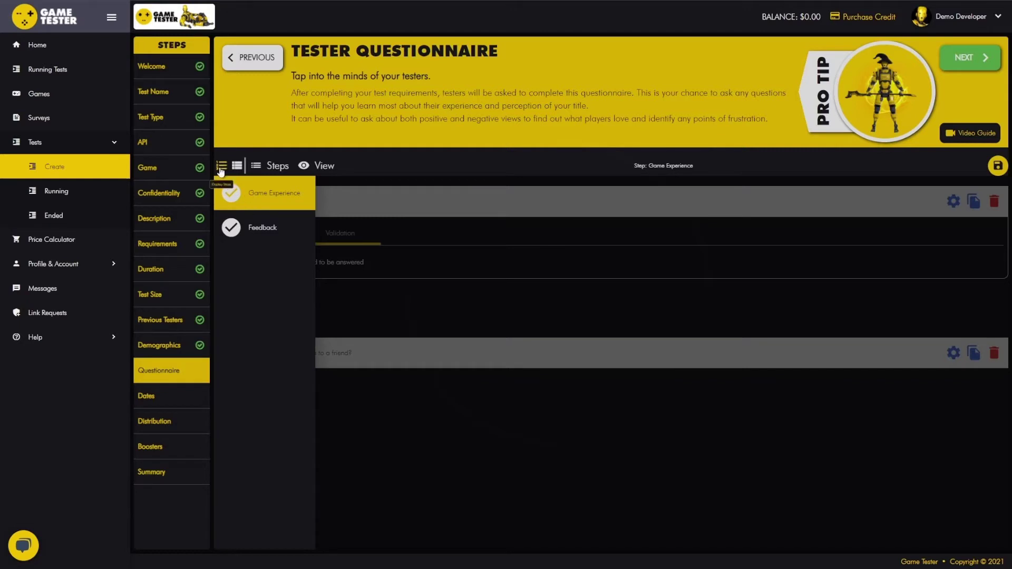
pyautogui.click(265, 232)
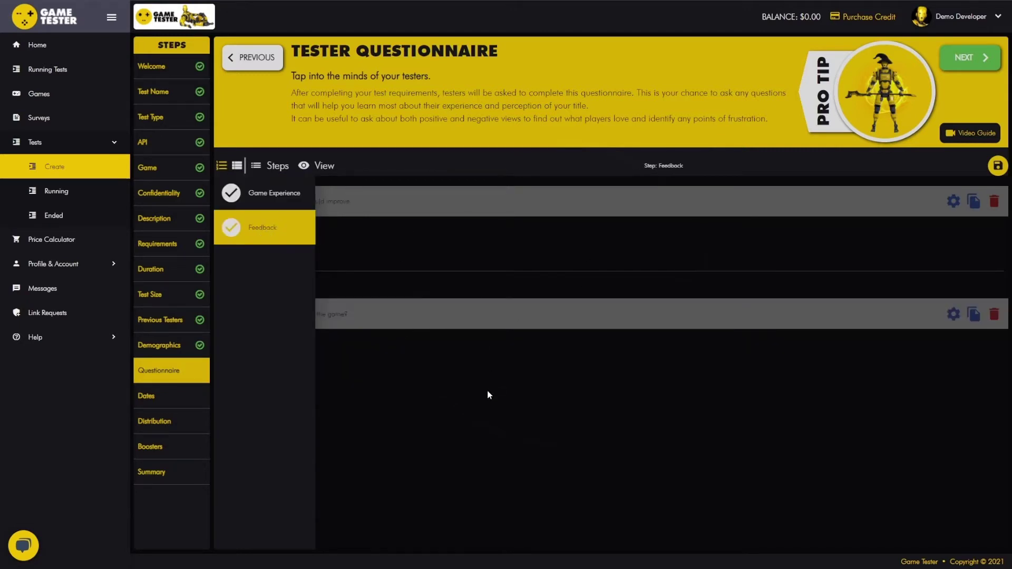
pyautogui.click(273, 165)
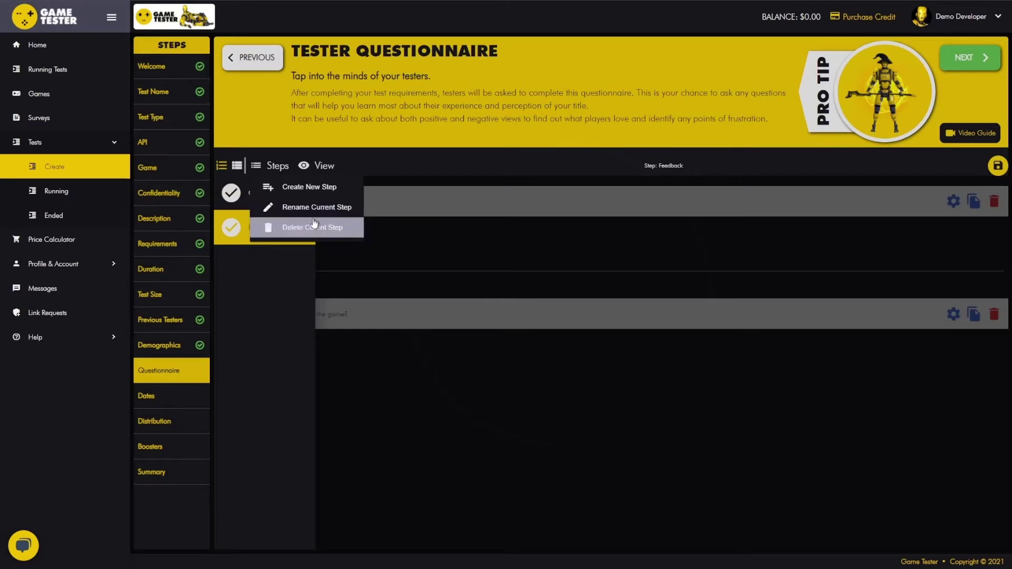
pyautogui.click(259, 323)
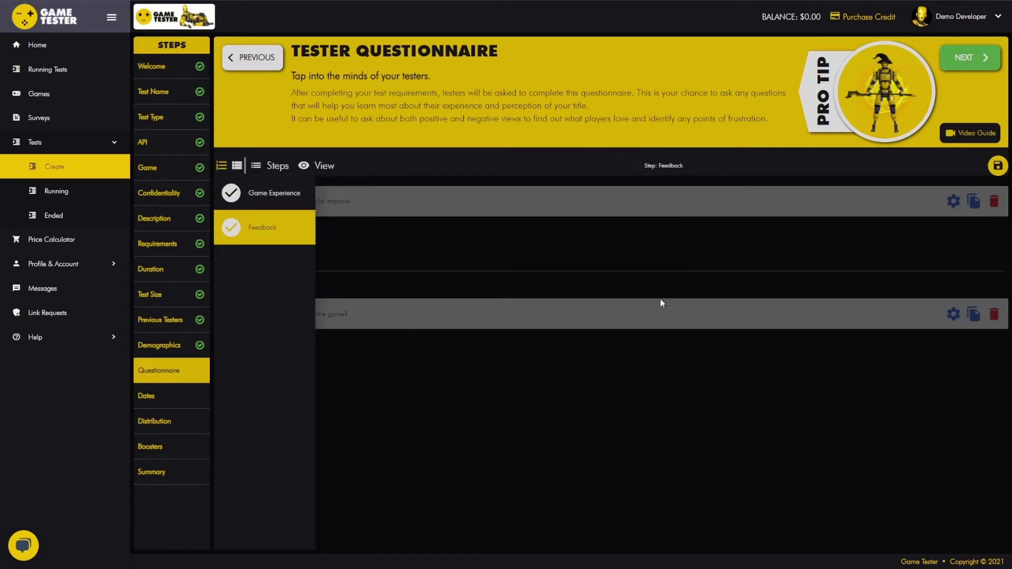
pyautogui.click(480, 256)
pyautogui.click(222, 165)
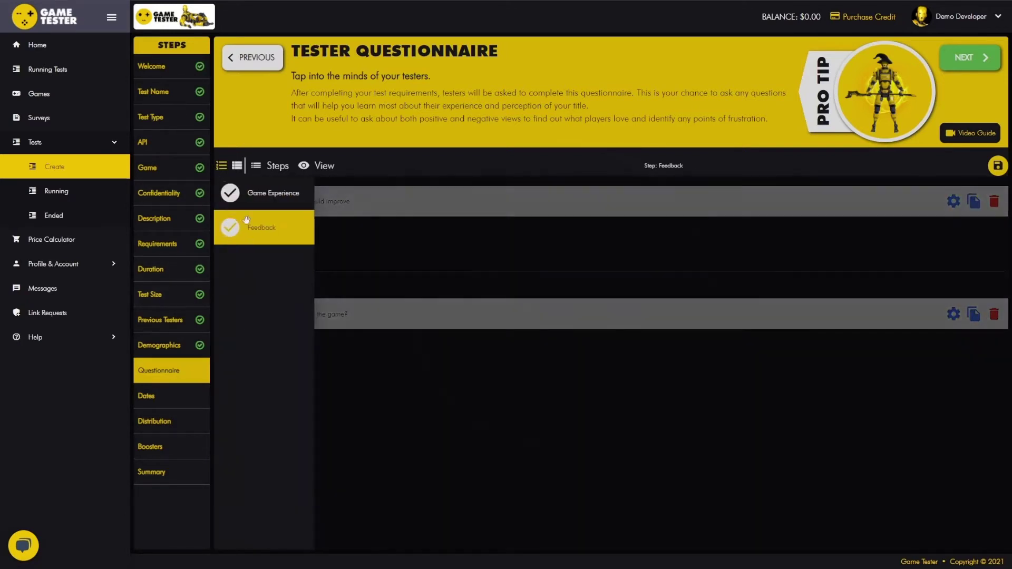
# Step: View the Feedback step and examine the edit and validation settings of its "Please provide something you would improve" question
pyautogui.click(260, 231)
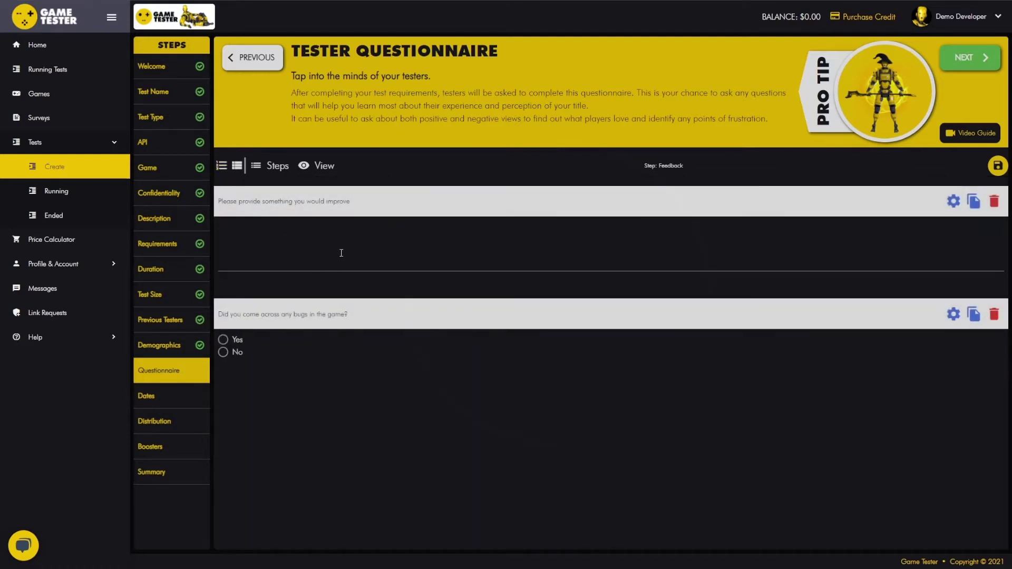
pyautogui.click(954, 201)
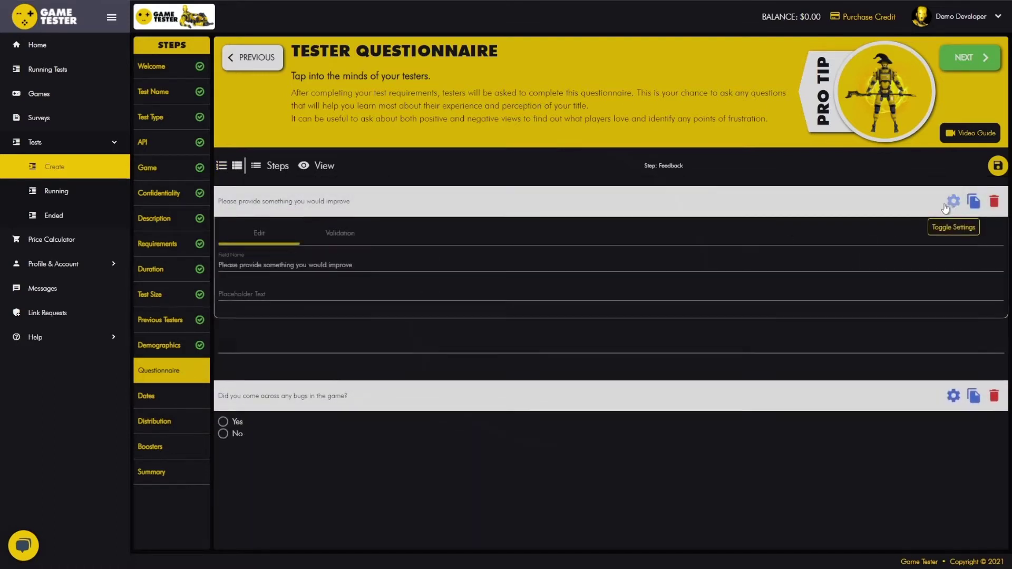
pyautogui.click(341, 232)
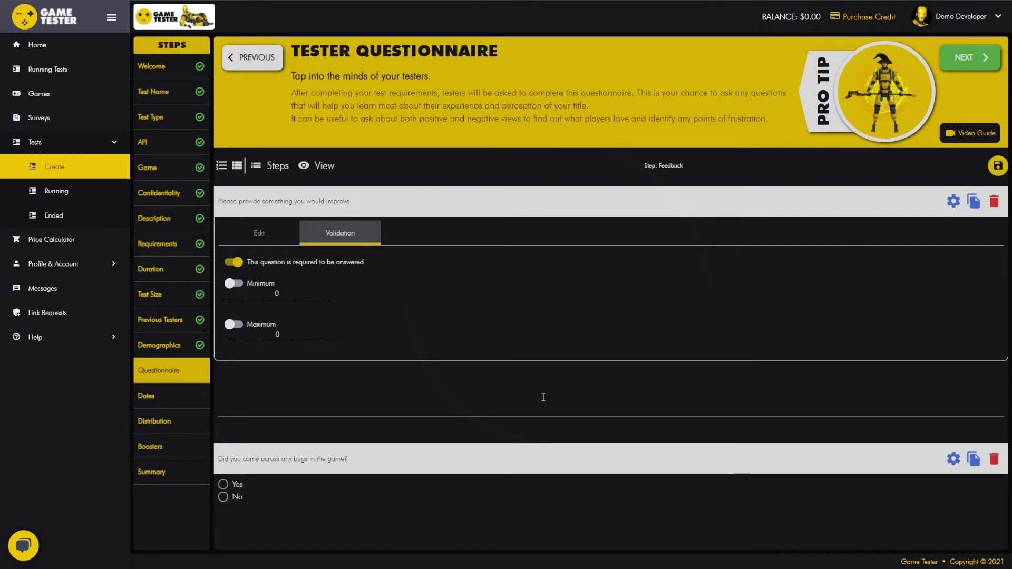
pyautogui.click(260, 236)
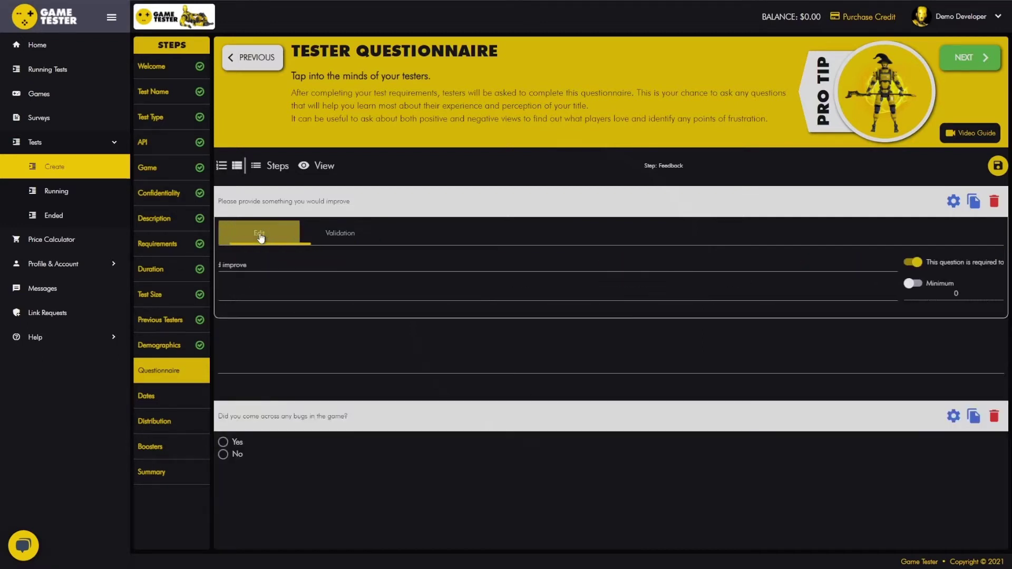
pyautogui.click(954, 203)
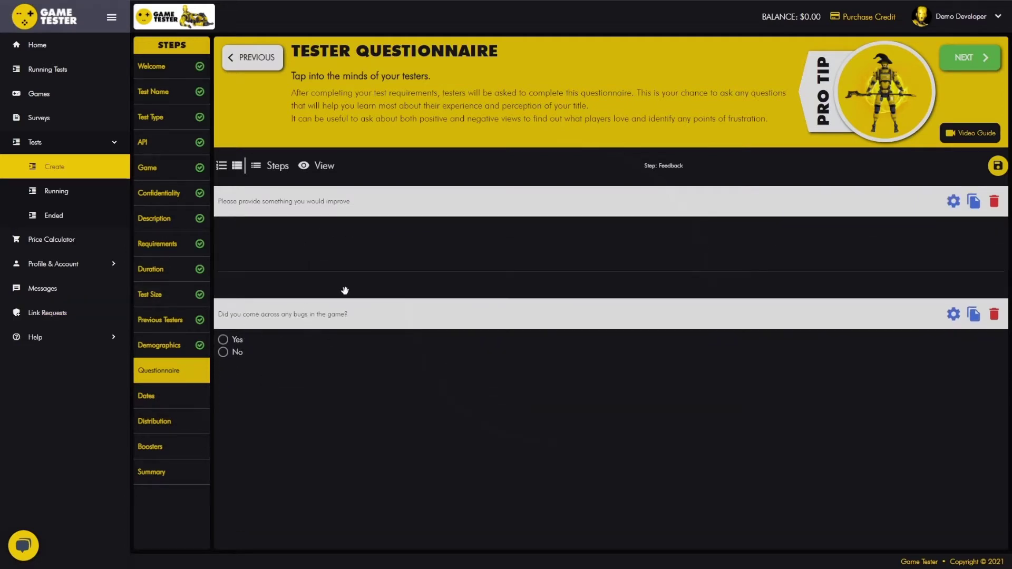
# Step: Switch to Questionnaire View and answer the Game Experience questions with "Liked it" for enjoyment and "No" for recommending
pyautogui.click(325, 166)
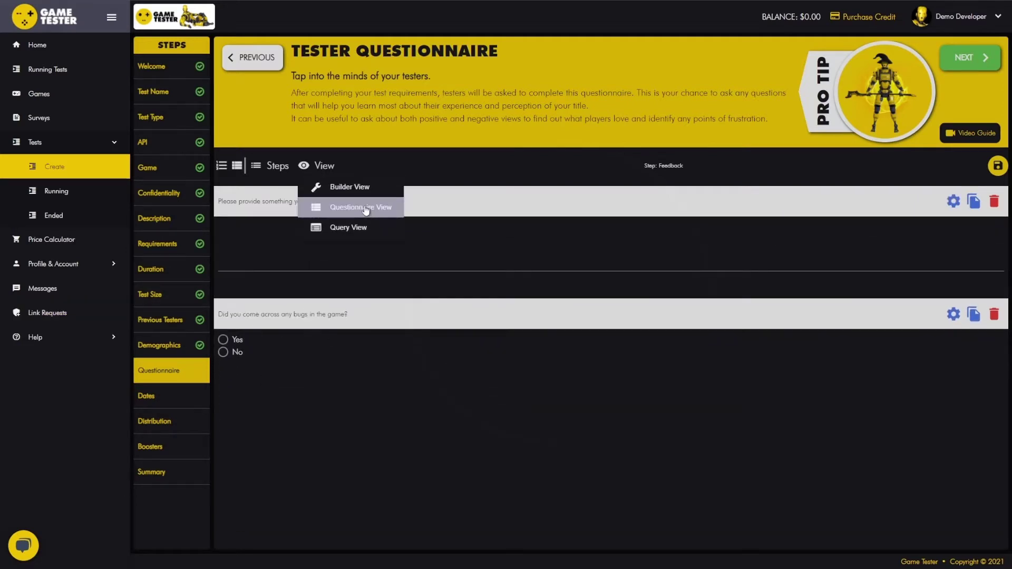
pyautogui.click(366, 209)
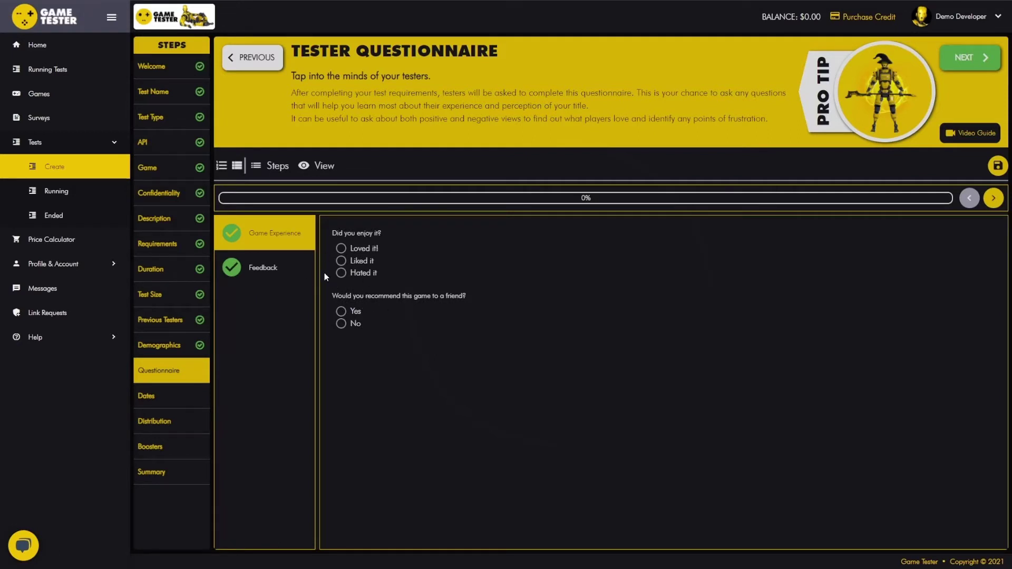
pyautogui.click(357, 268)
pyautogui.click(357, 263)
pyautogui.click(343, 324)
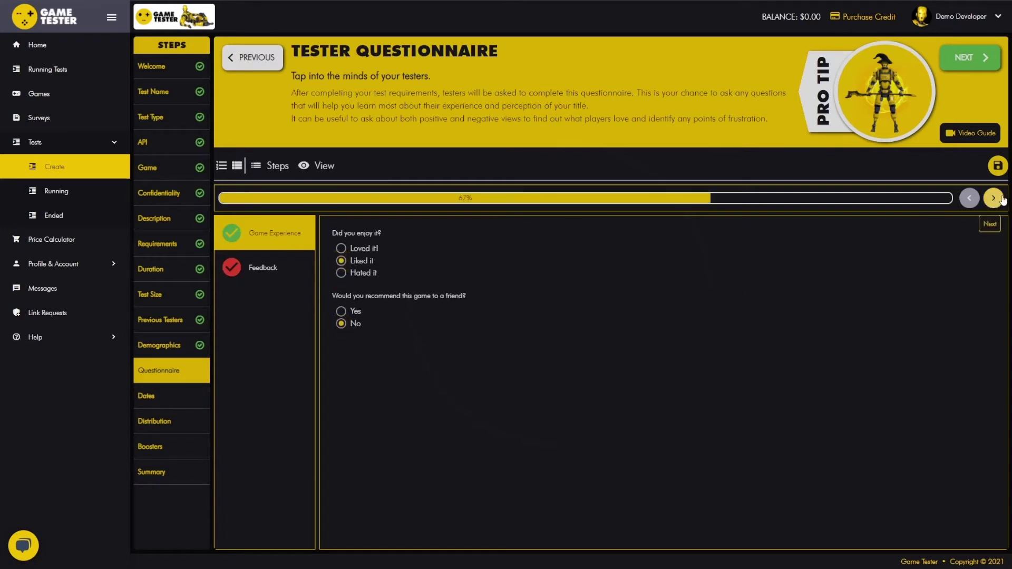
# Step: On the Feedback page, enter "dfgdfg" as the suggested improvement and answer No to the question about bugs
pyautogui.click(230, 277)
pyautogui.click(389, 264)
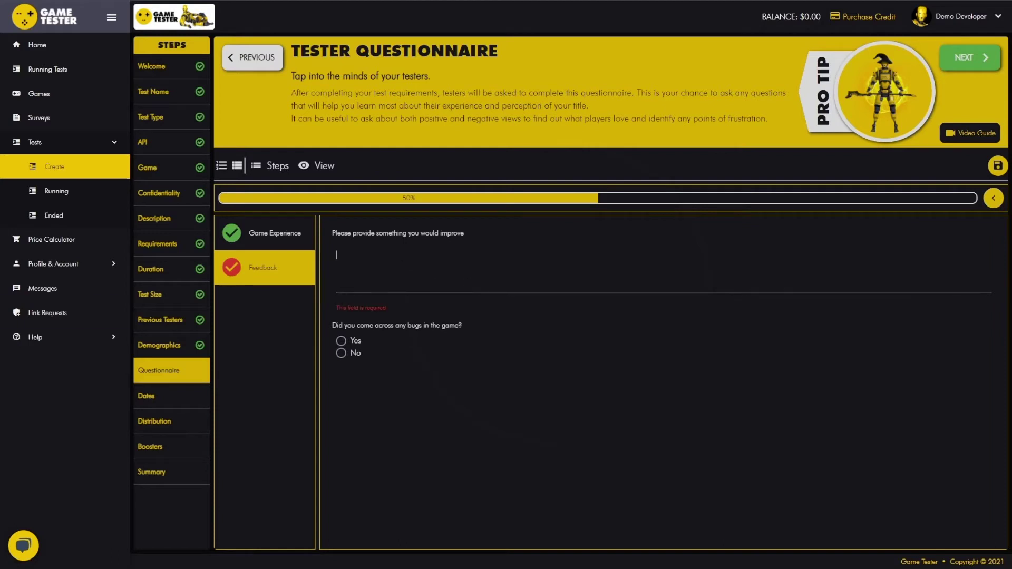
pyautogui.write('dfgdfg')
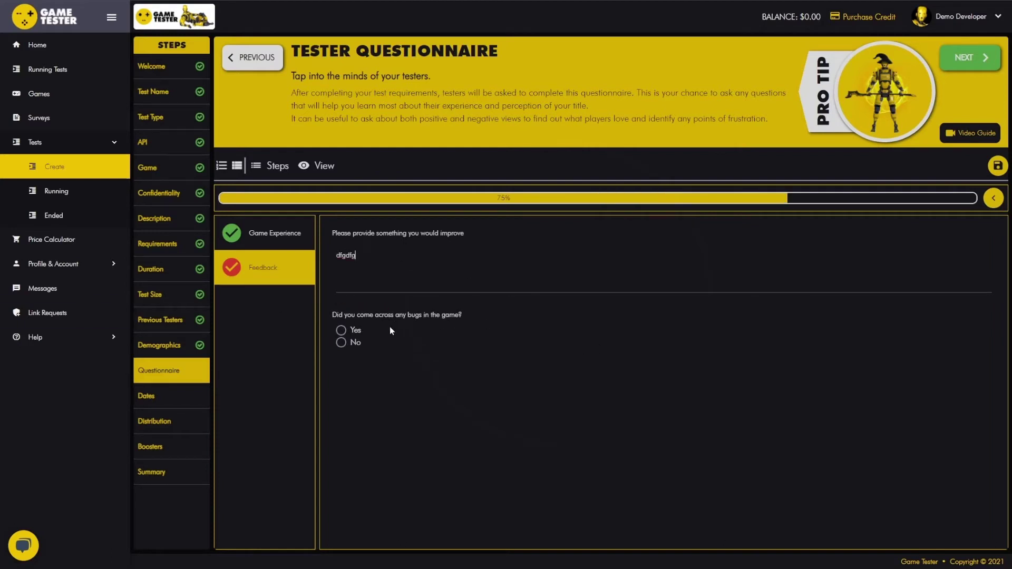
pyautogui.moveTo(333, 315); pyautogui.dragTo(437, 316)
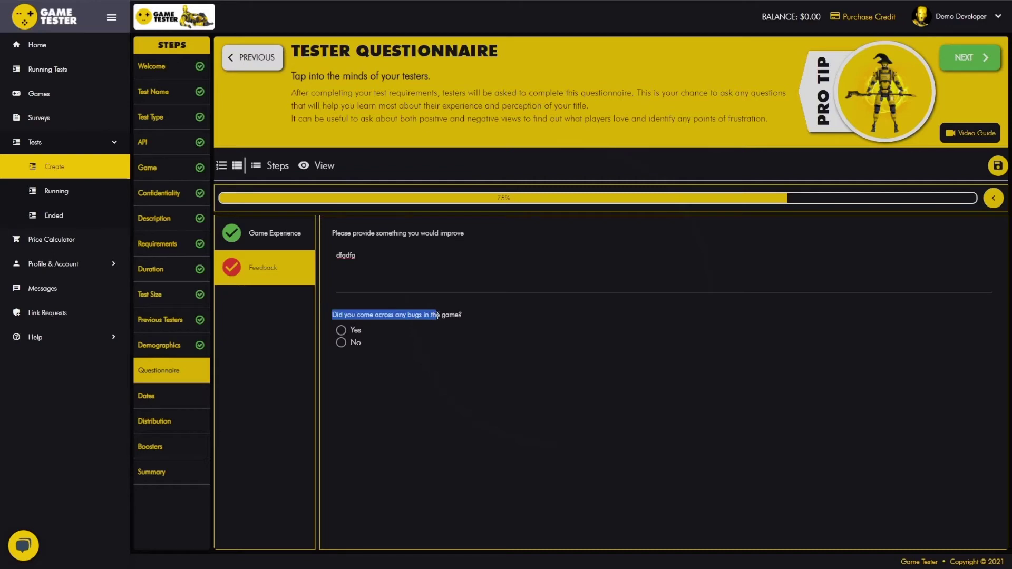
pyautogui.click(342, 343)
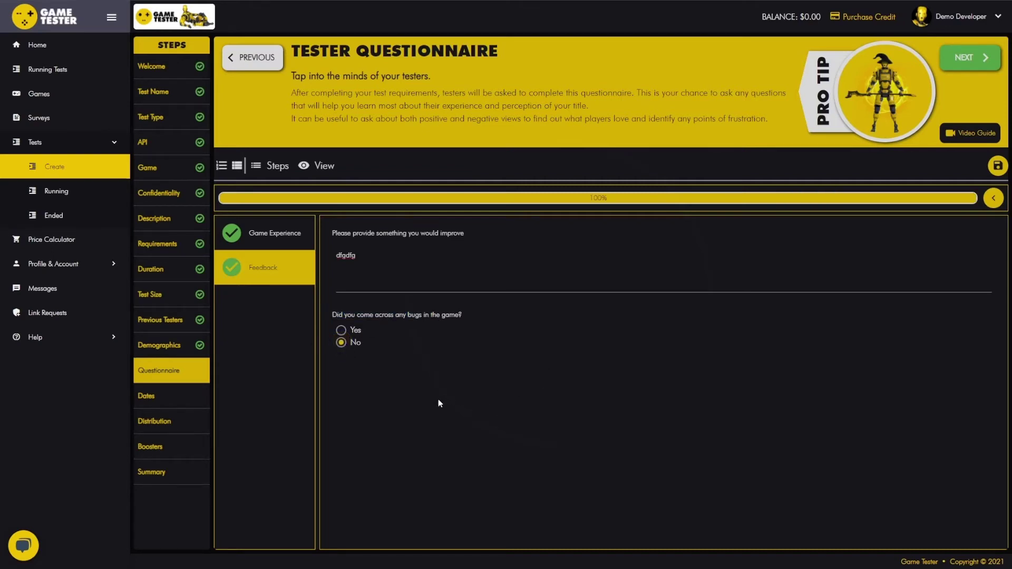
# Step: Change the bug question's answer to Yes, enter its follow-up description field, and switch the answer to No and back to Yes
pyautogui.click(342, 331)
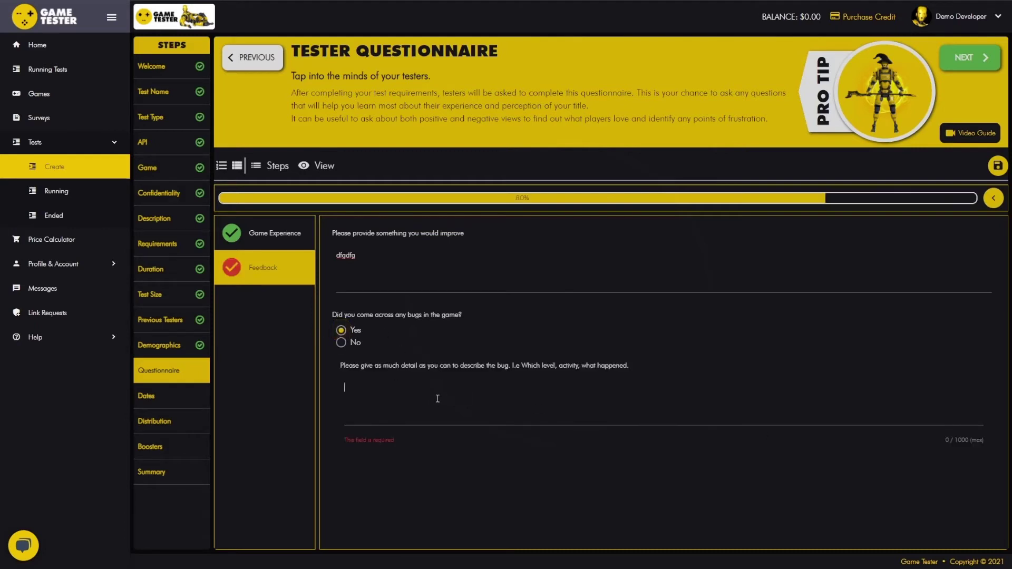
pyautogui.click(438, 399)
pyautogui.click(344, 344)
pyautogui.click(343, 331)
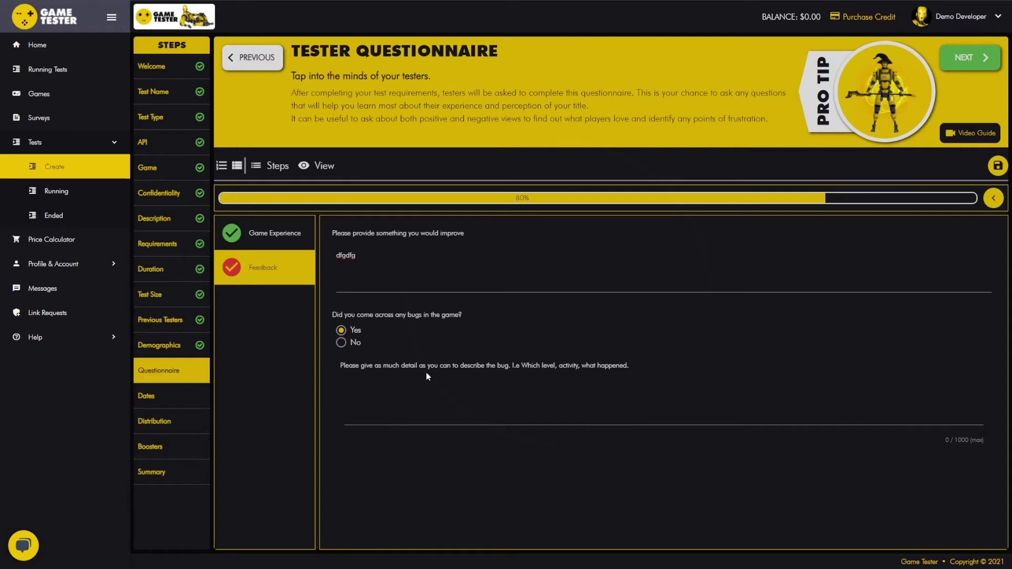
# Step: Return to the Game Experience page, save the questionnaire and continue to the test dates
pyautogui.click(269, 233)
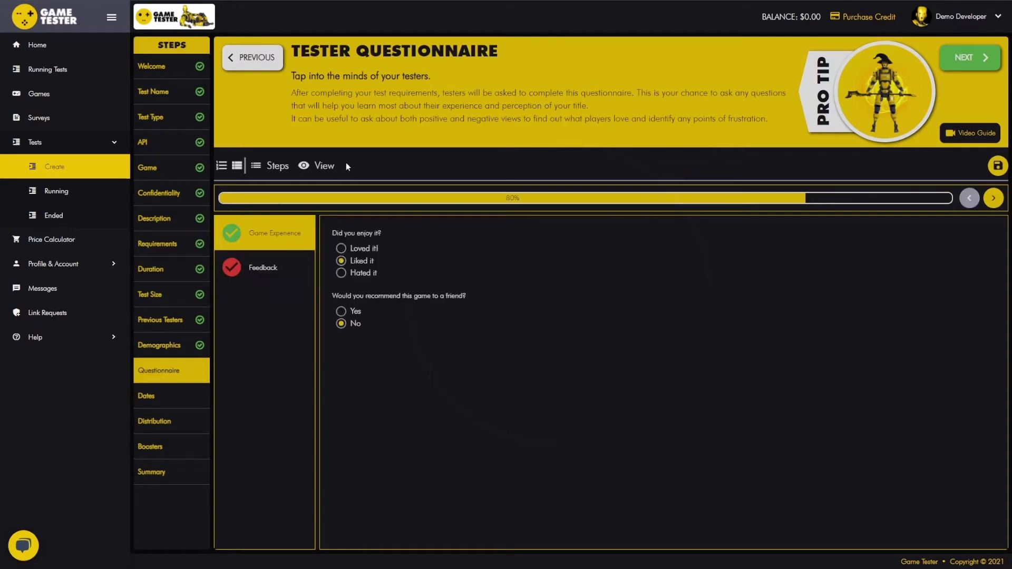
pyautogui.click(998, 165)
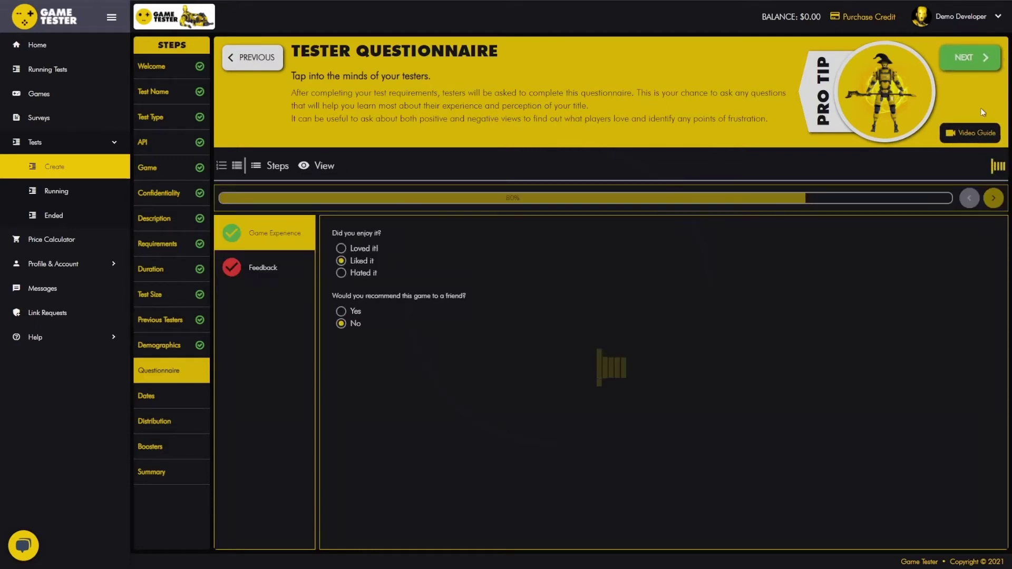
pyautogui.click(970, 58)
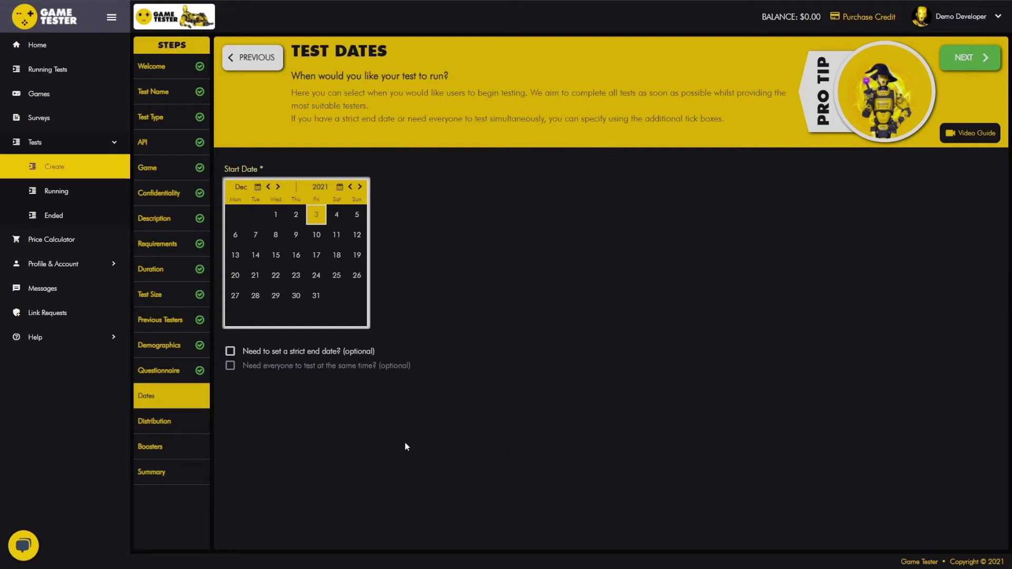
# Step: Try out the strict end date and strict end time options, and turn the strict end date off again
pyautogui.click(265, 356)
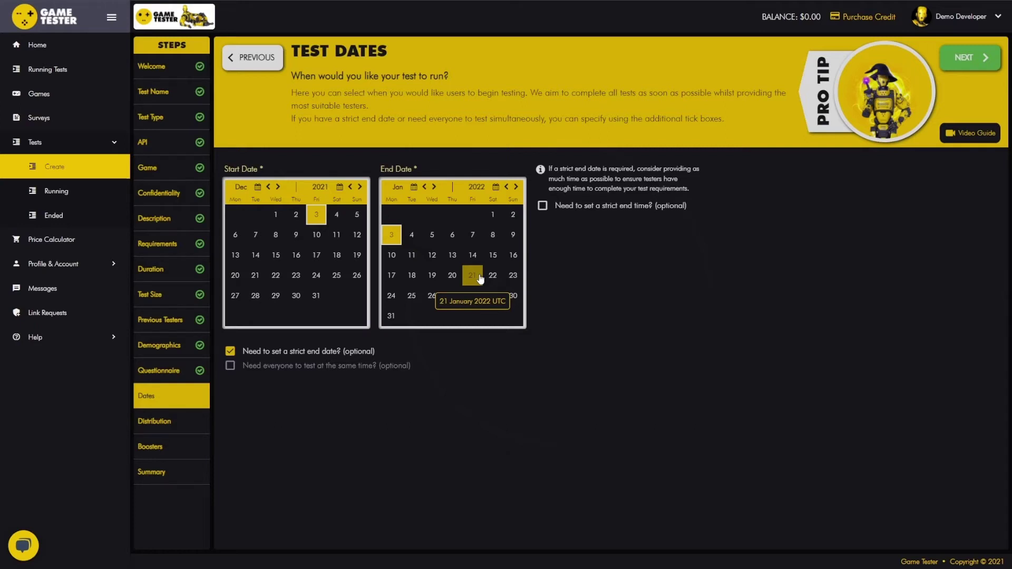
pyautogui.click(585, 207)
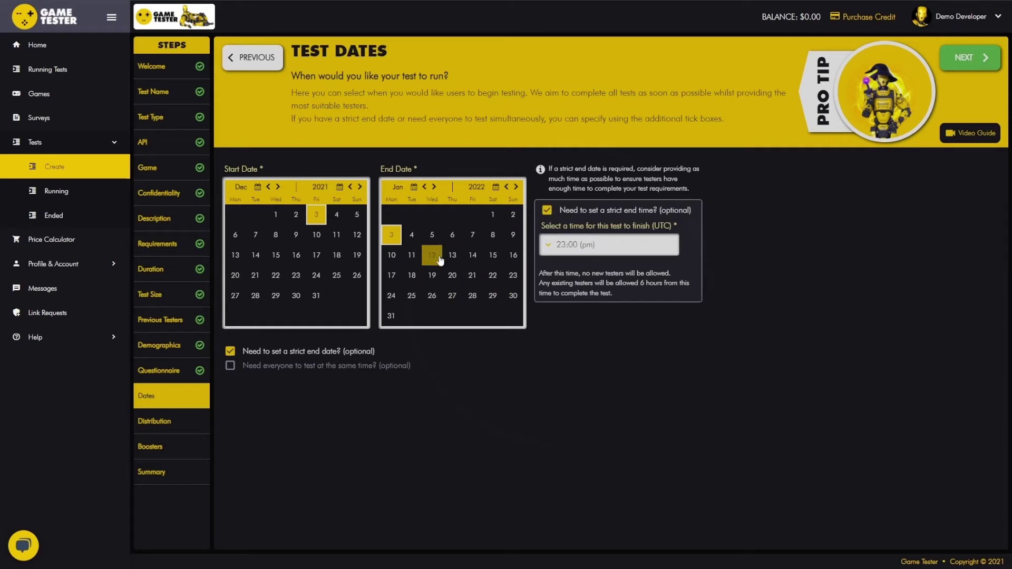
pyautogui.click(230, 353)
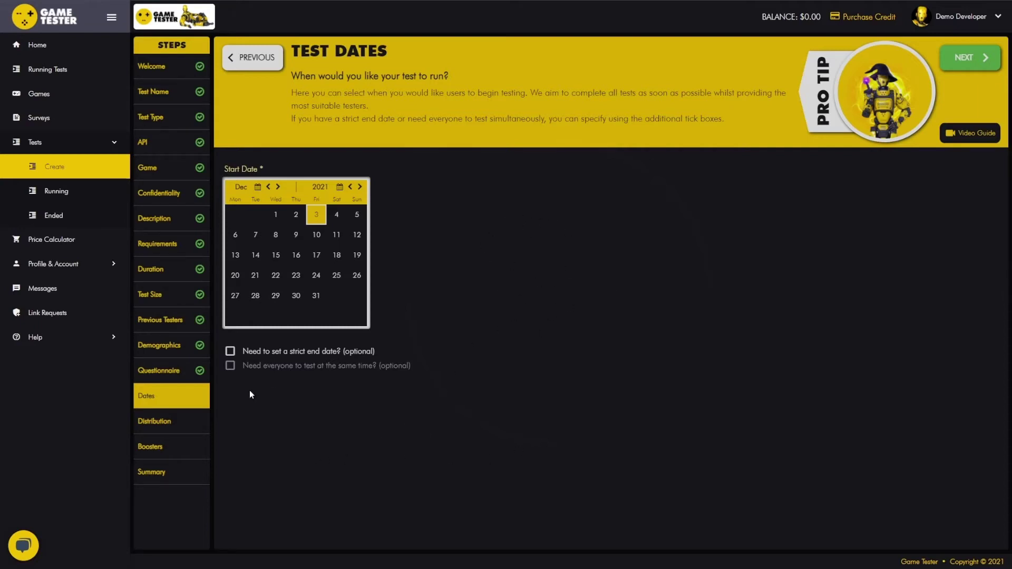
# Step: Continue to file distribution without a strict end date or a simultaneous test
pyautogui.moveTo(289, 370)
pyautogui.click(968, 58)
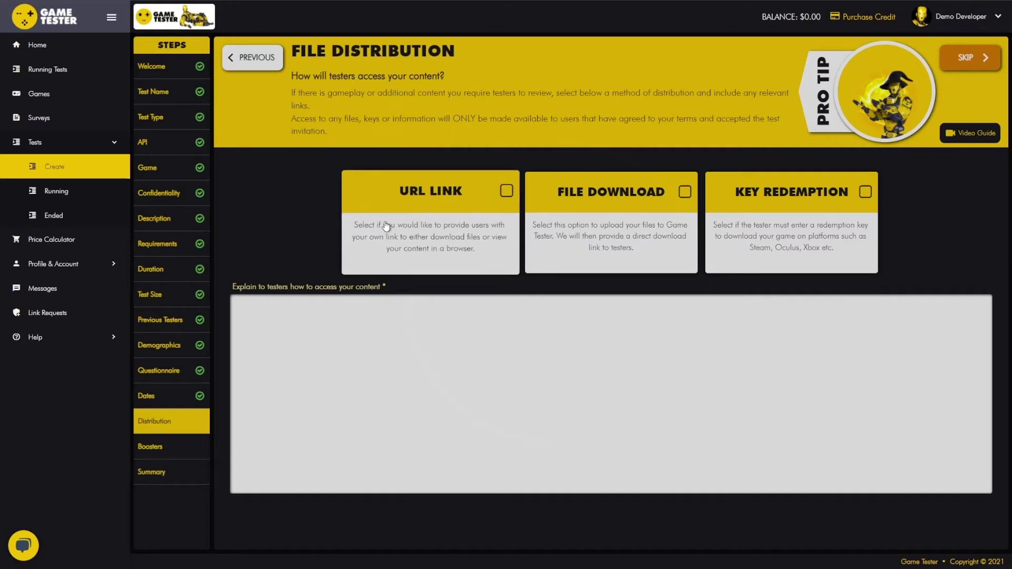
# Step: Try out the URL Link, File Download and Key Redemption distribution methods, leaving only Key Redemption selected
pyautogui.click(450, 231)
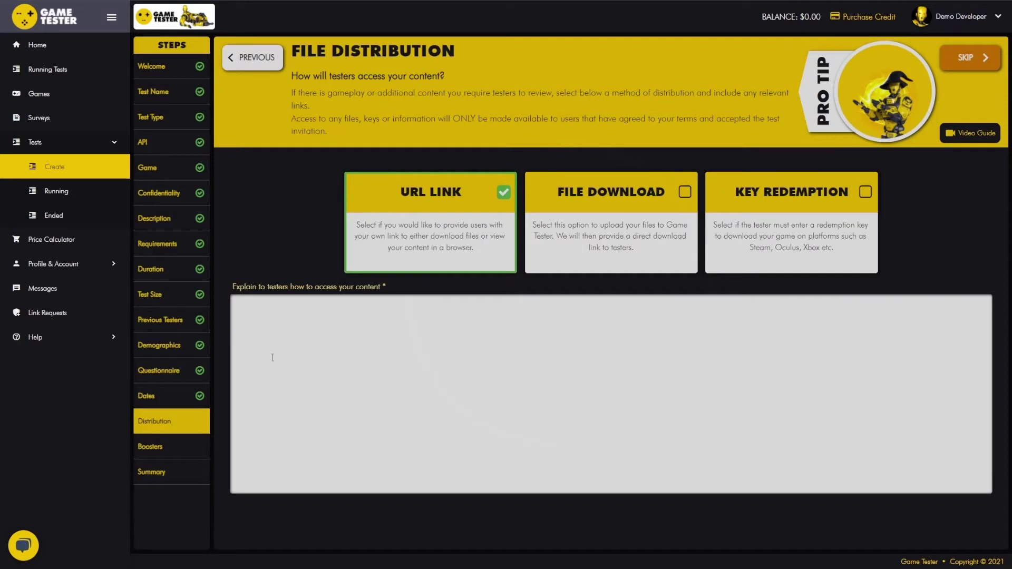
pyautogui.click(326, 341)
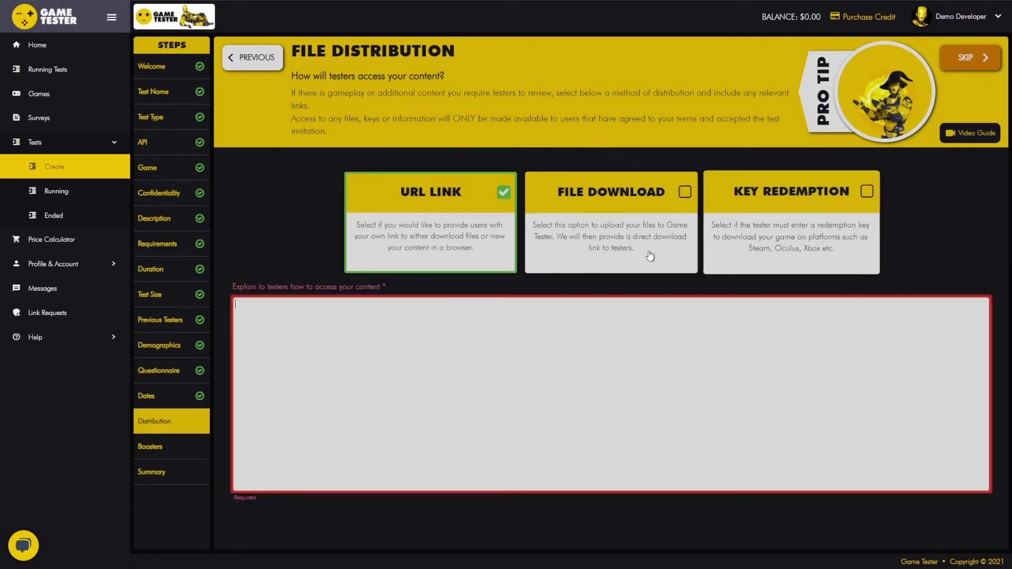
pyautogui.click(625, 237)
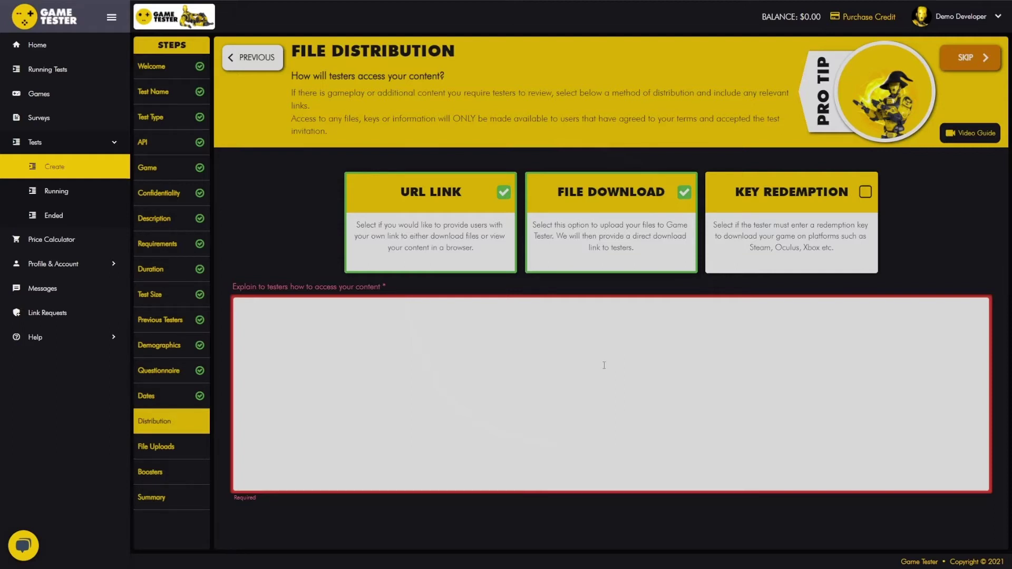
pyautogui.click(621, 226)
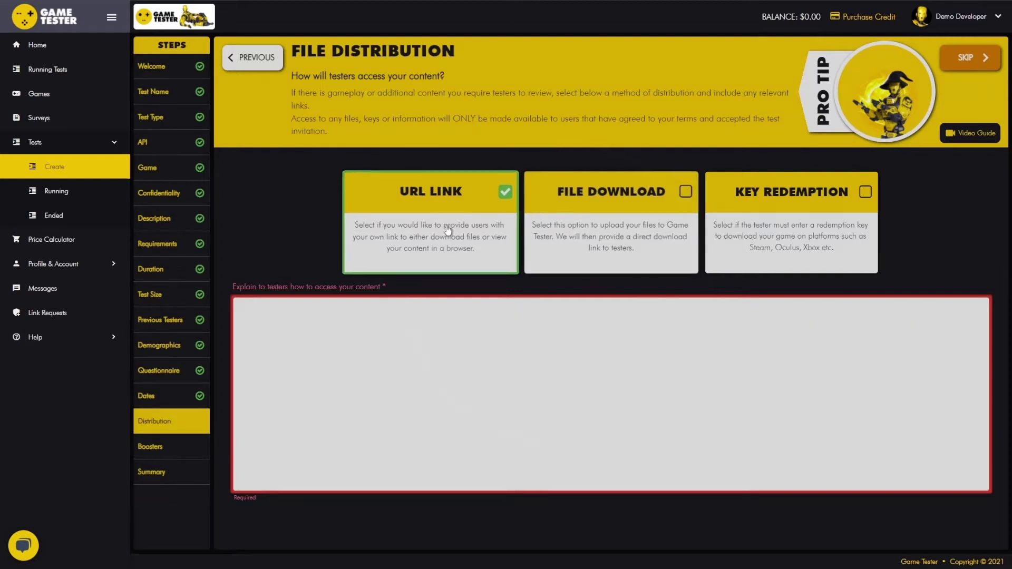
pyautogui.click(447, 225)
pyautogui.click(797, 239)
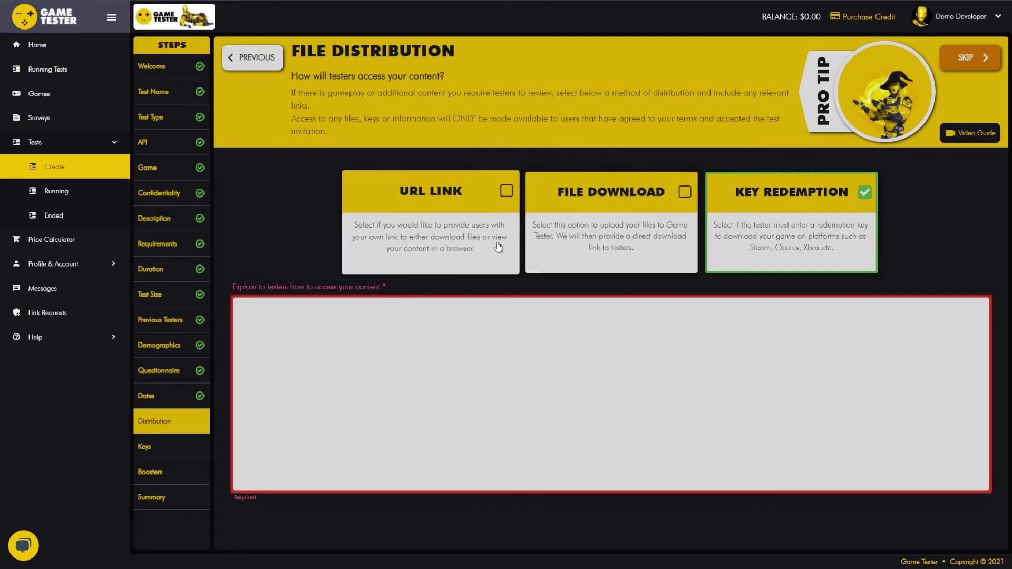
pyautogui.click(417, 378)
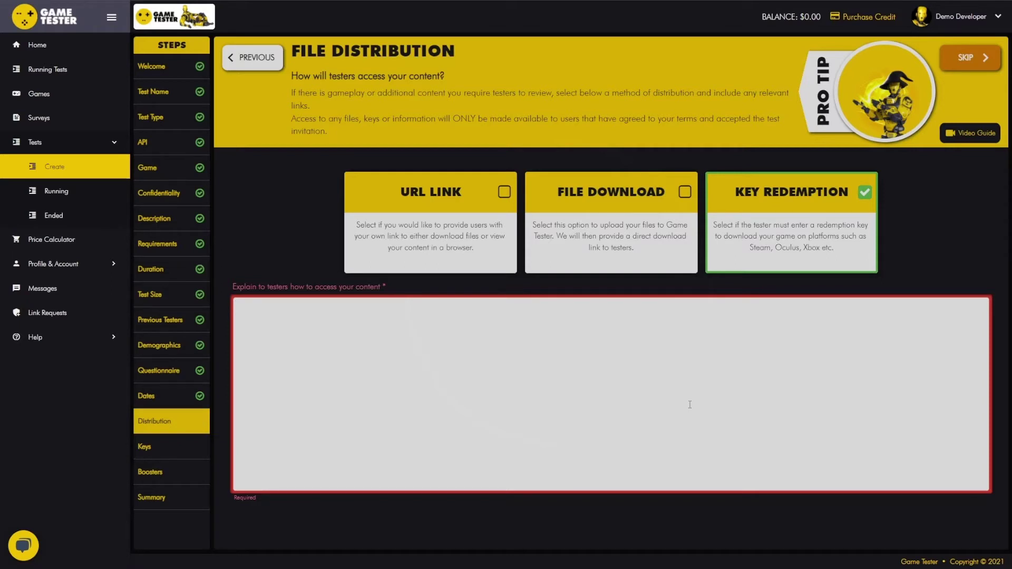
pyautogui.click(458, 384)
# Step: Use URL Link instead of Key Redemption, explain access with "To access this content, please click on this link:" and continue to the boosters
pyautogui.click(449, 236)
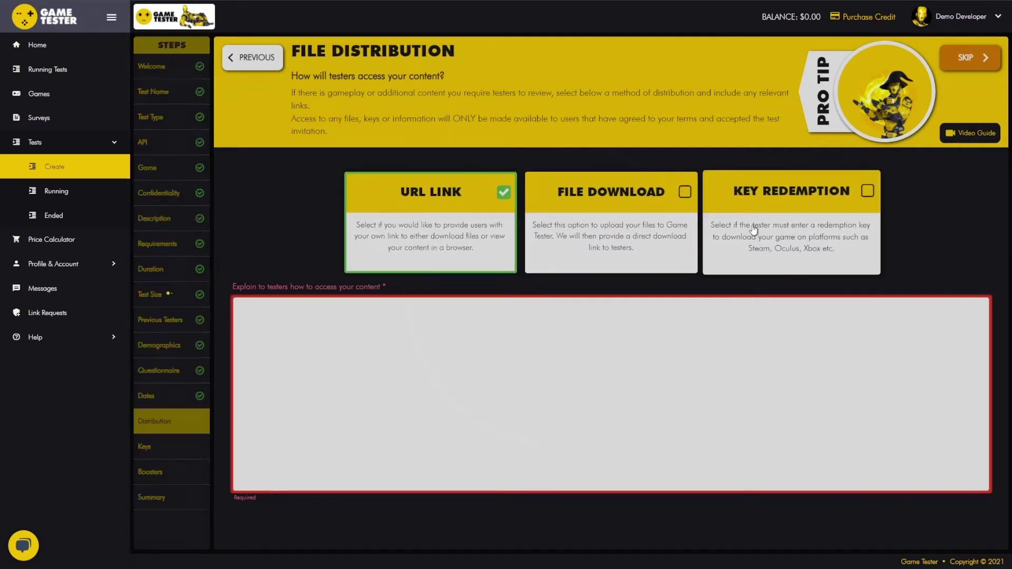
pyautogui.click(413, 377)
pyautogui.write('To access this content, please click on this link:')
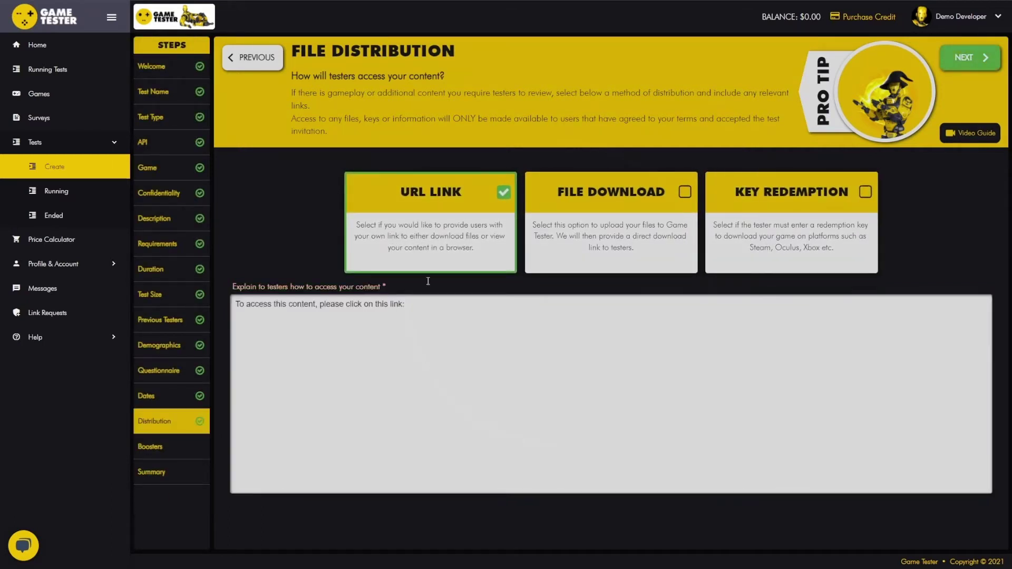
pyautogui.click(984, 58)
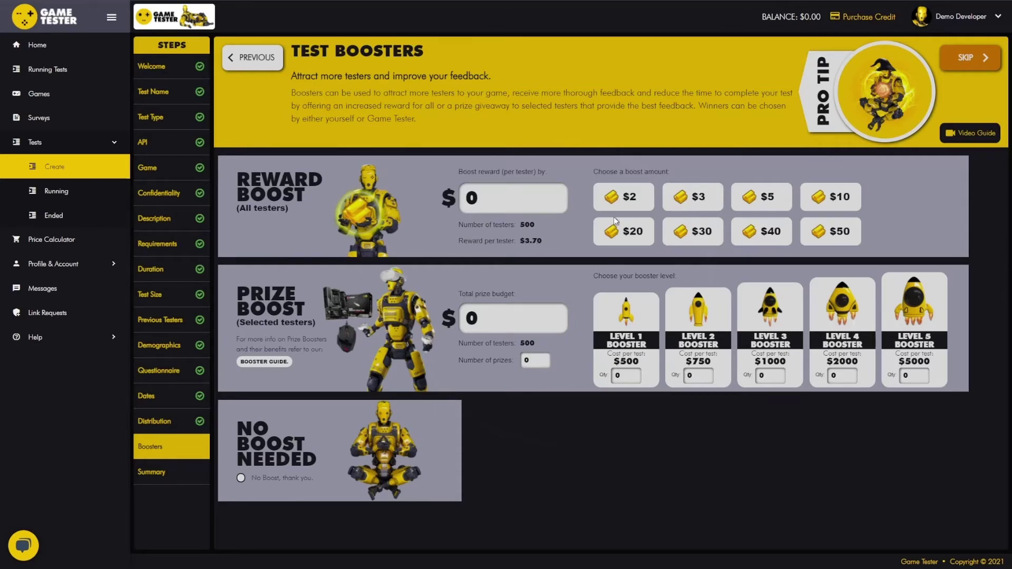
# Step: Try a reward boost of $2 per tester and clear the amount again
pyautogui.click(621, 201)
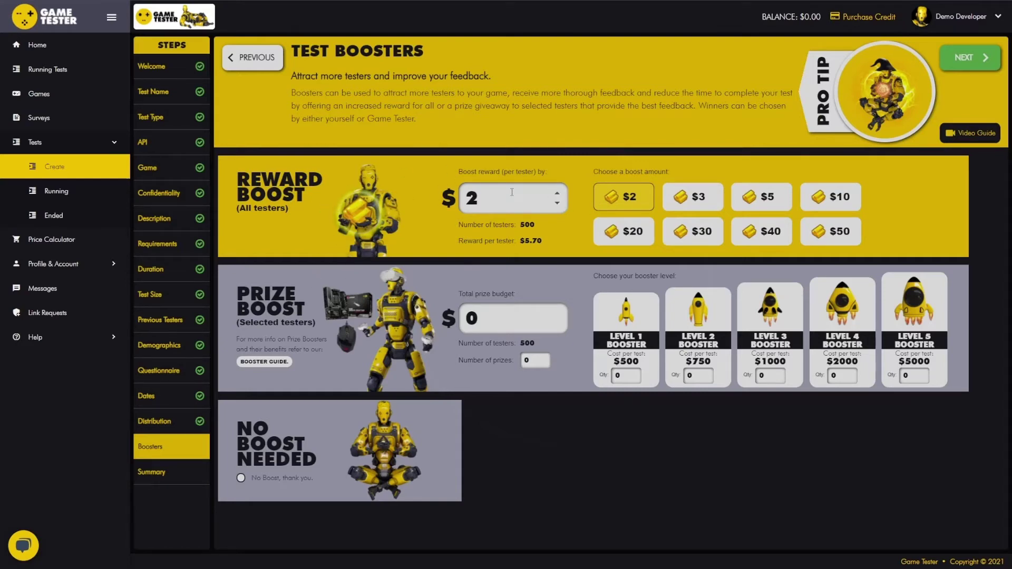
pyautogui.click(472, 207)
pyautogui.press('BackSpace')
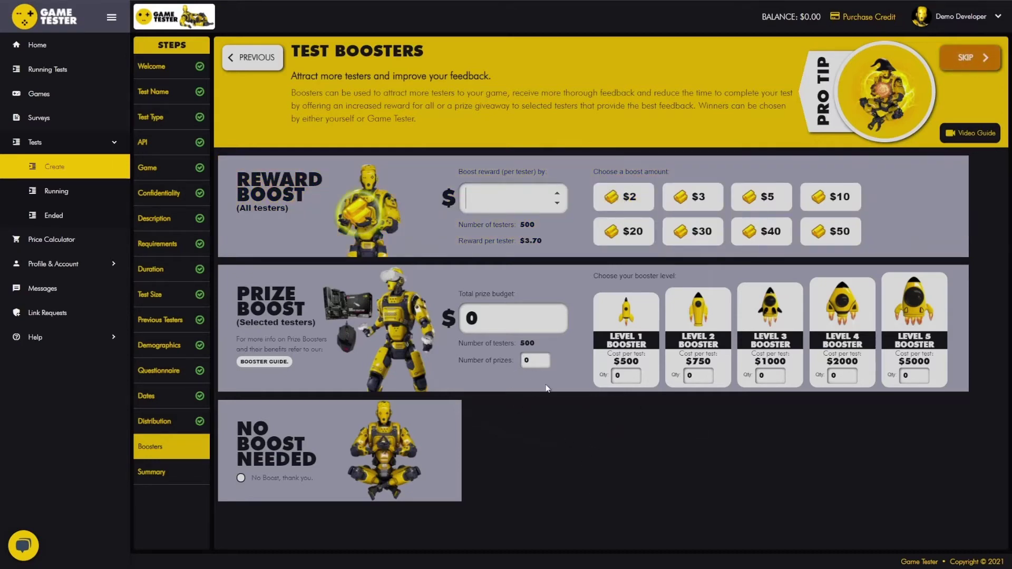
# Step: Try a total prize budget of $400, enter the number of prizes field, and clear the budget again
pyautogui.click(497, 321)
pyautogui.write('400')
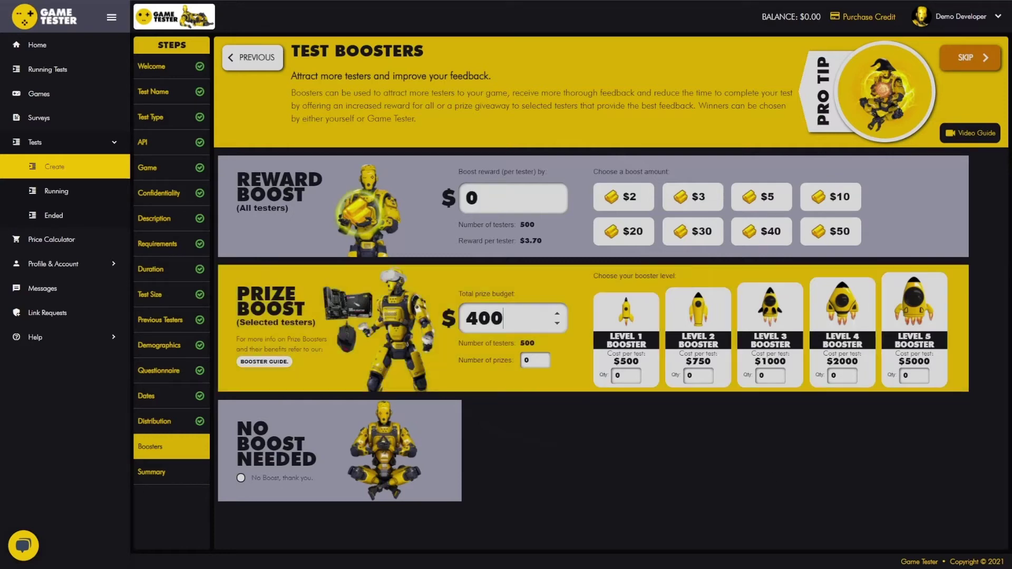
pyautogui.click(543, 358)
pyautogui.click(543, 358)
pyautogui.hotkey('shift', 'Tab')
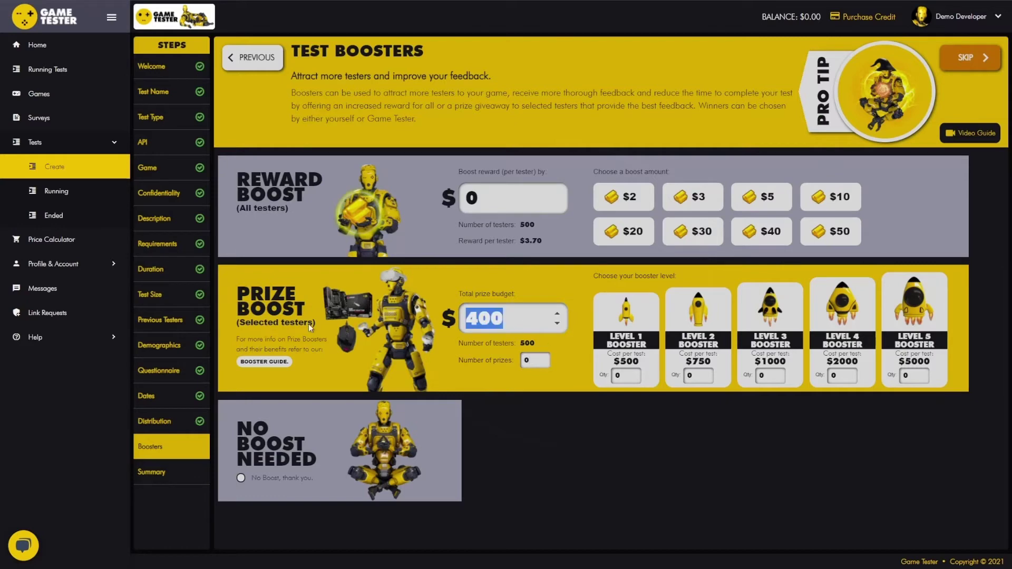
pyautogui.press('BackSpace')
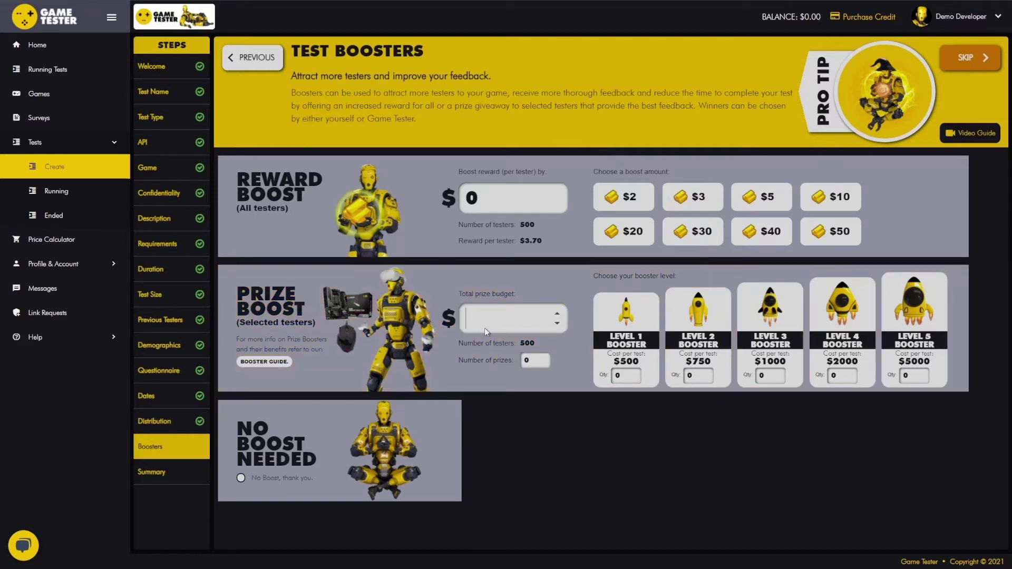
# Step: Choose that no boost is needed, continue to the summary and review all of its sections
pyautogui.click(338, 449)
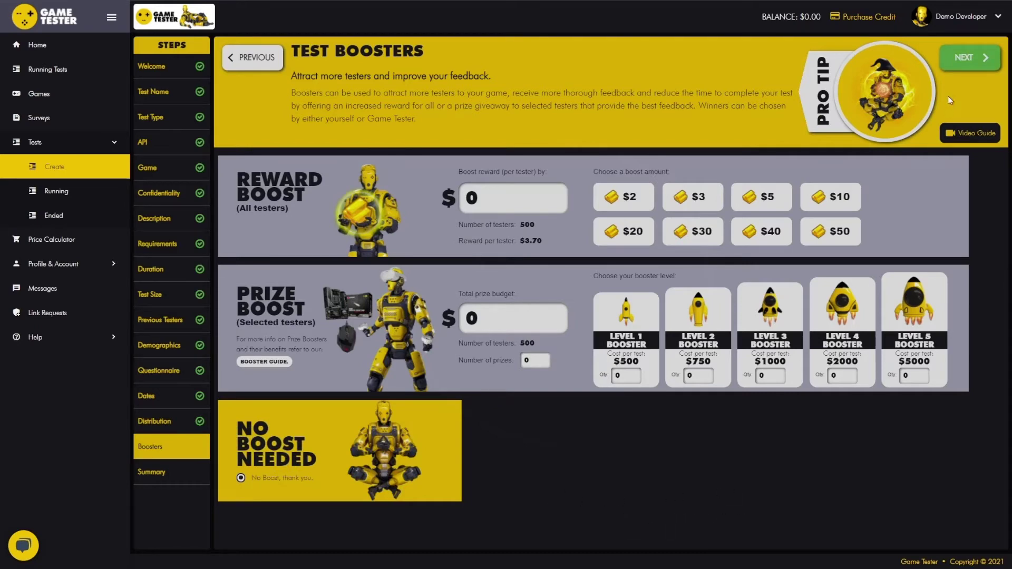
pyautogui.click(975, 58)
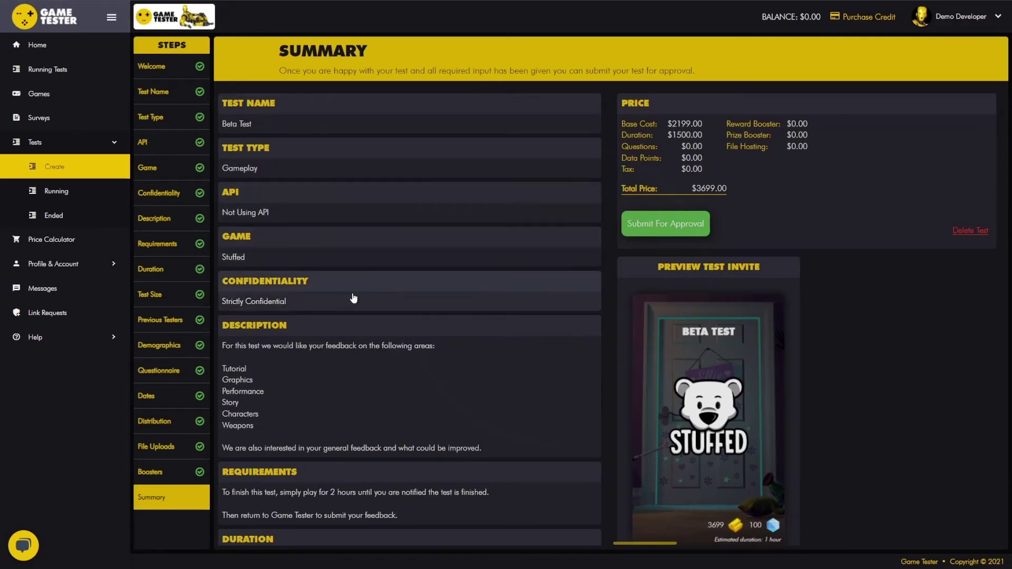
pyautogui.scroll(-5, 364, 332)
pyautogui.scroll(-3, 410, 435)
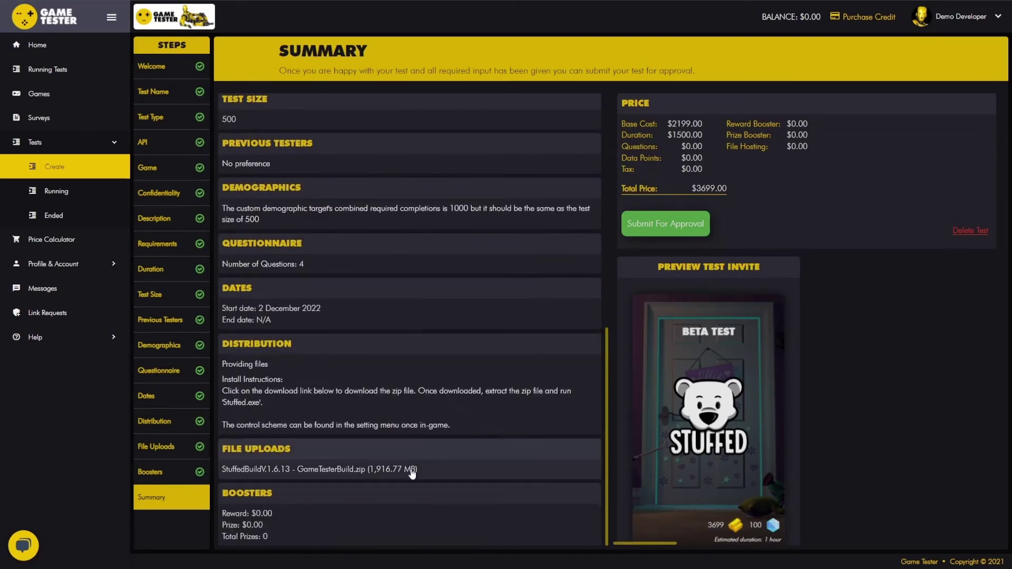
pyautogui.scroll(8, 403, 435)
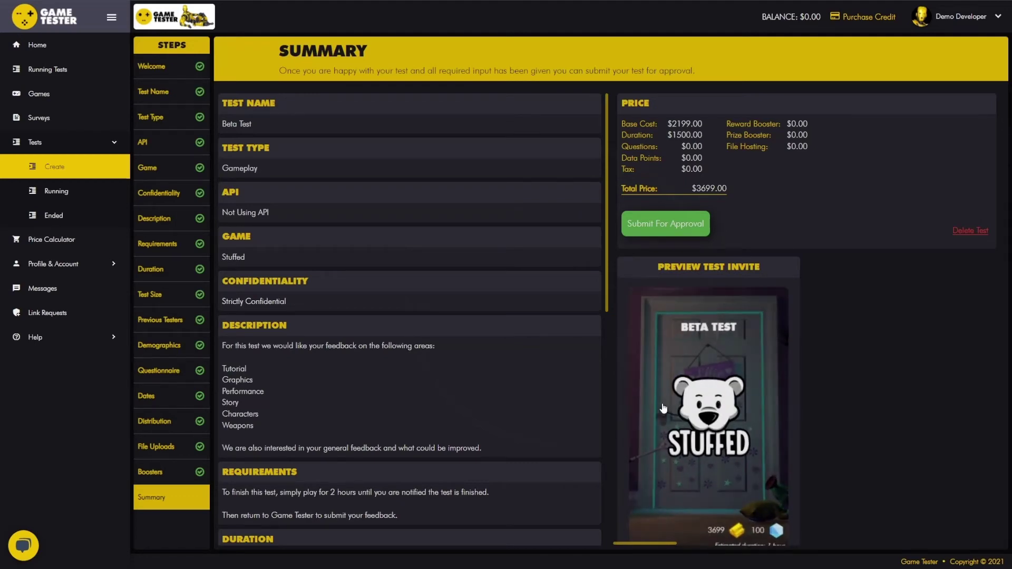
# Step: Open the test invite preview and read through its description, instructions, game description and system requirements
pyautogui.click(730, 360)
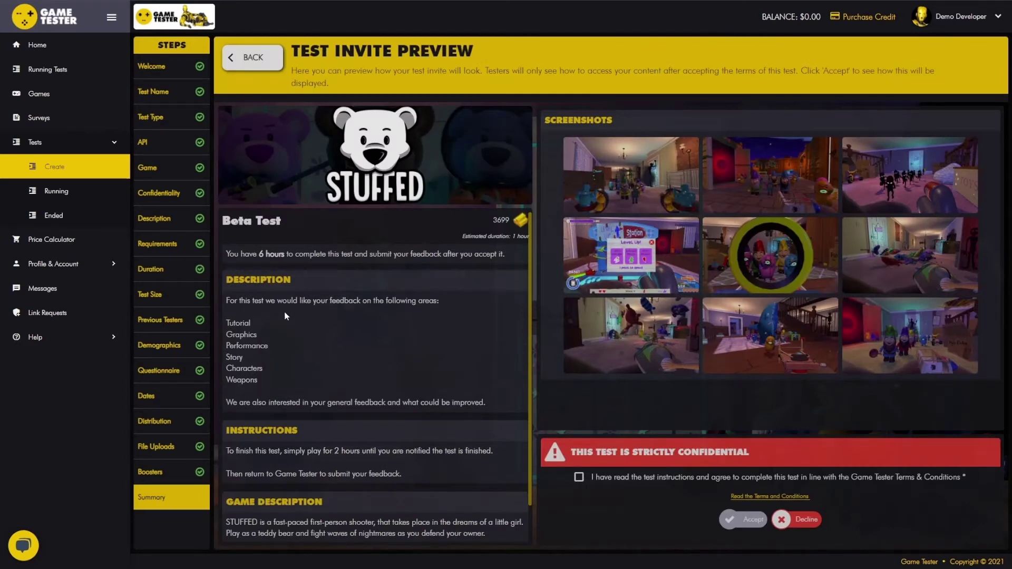
pyautogui.scroll(-5, 293, 312)
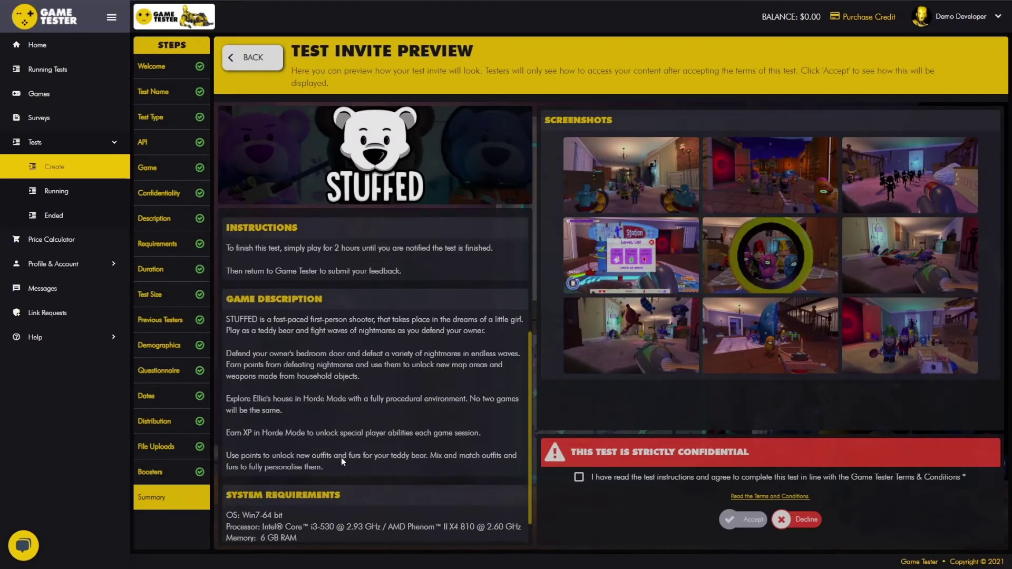
pyautogui.scroll(5, 432, 438)
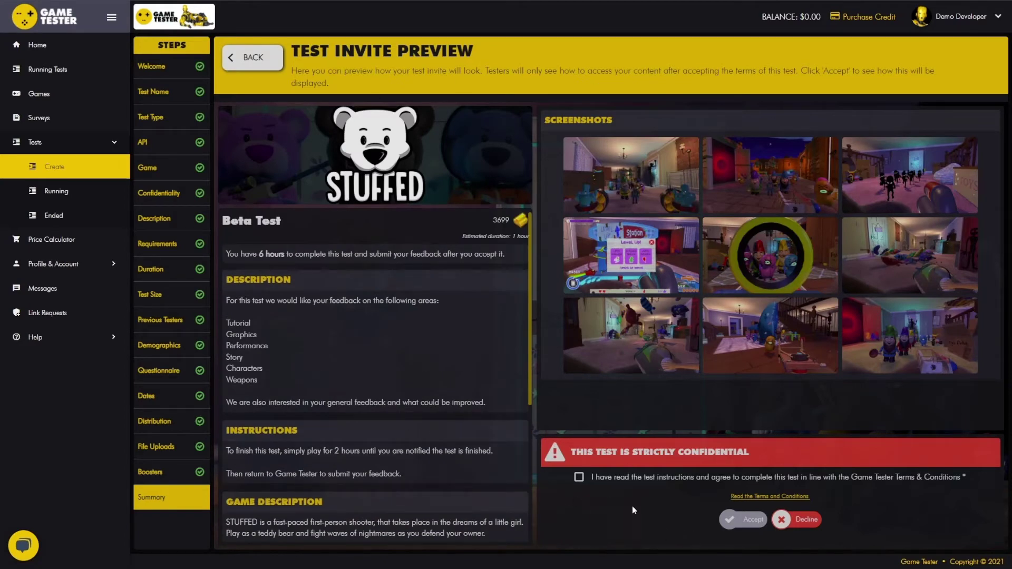
# Step: Accept the terms and the strict confidentiality notice in the invite preview, view the install instructions, and return to review the summary
pyautogui.click(580, 478)
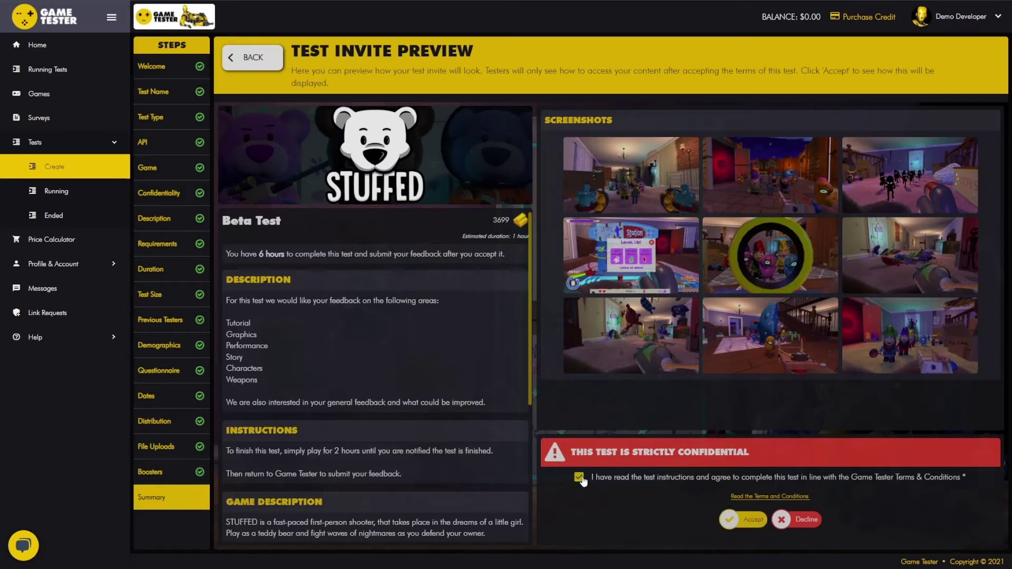
pyautogui.click(753, 520)
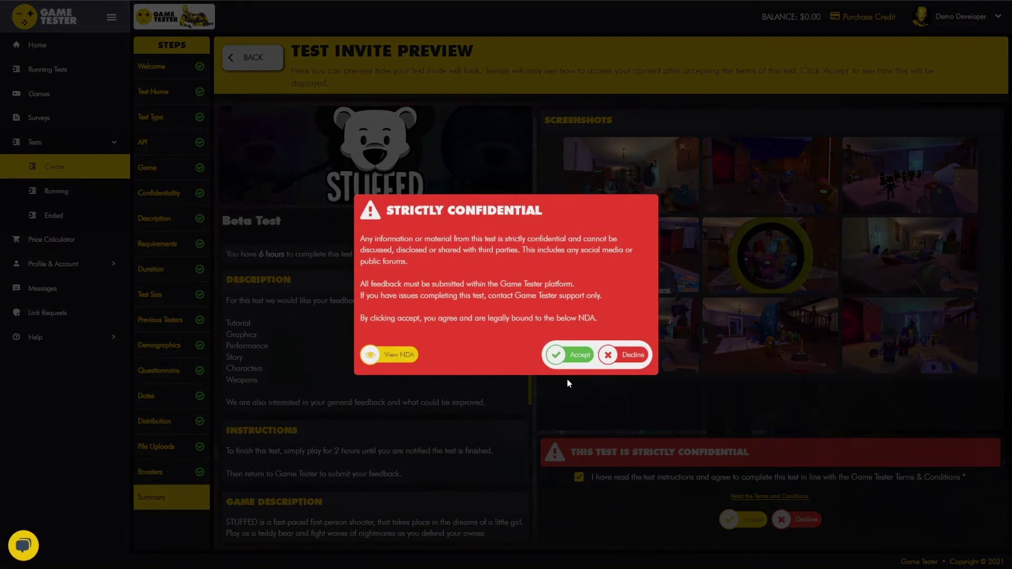
pyautogui.click(569, 358)
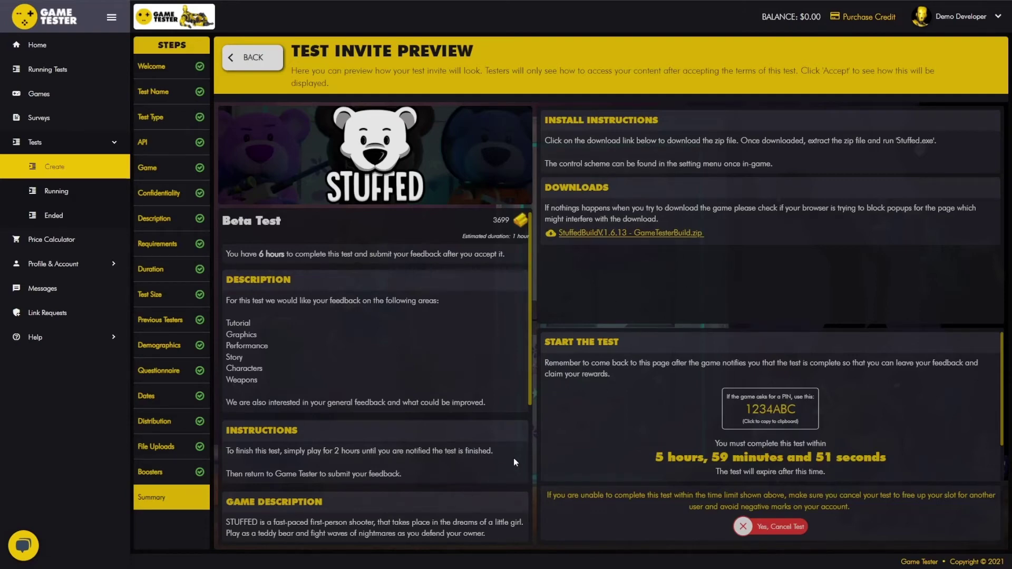
pyautogui.scroll(-5, 436, 449)
pyautogui.scroll(5, 435, 449)
pyautogui.click(250, 58)
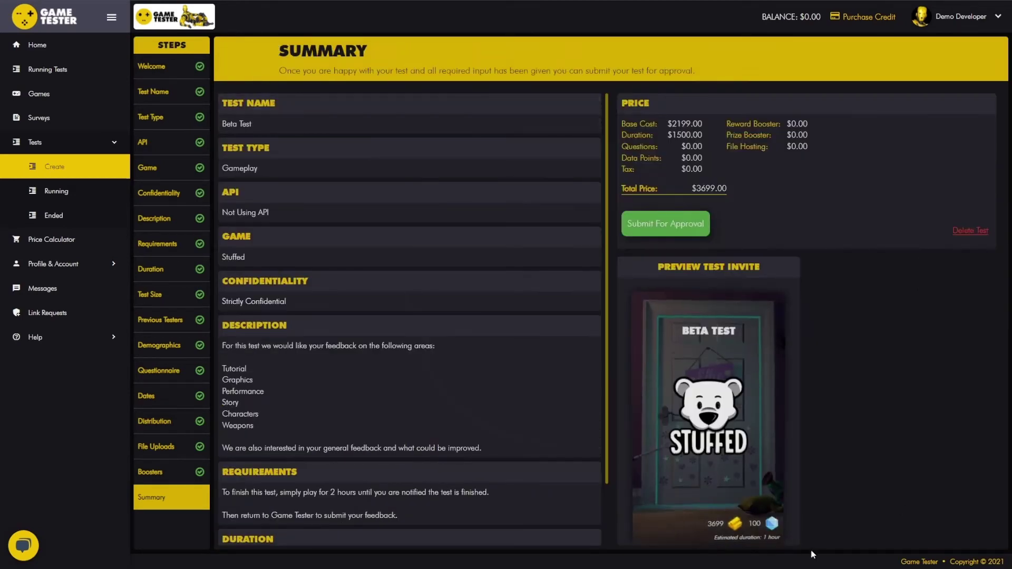
pyautogui.scroll(-8, 414, 419)
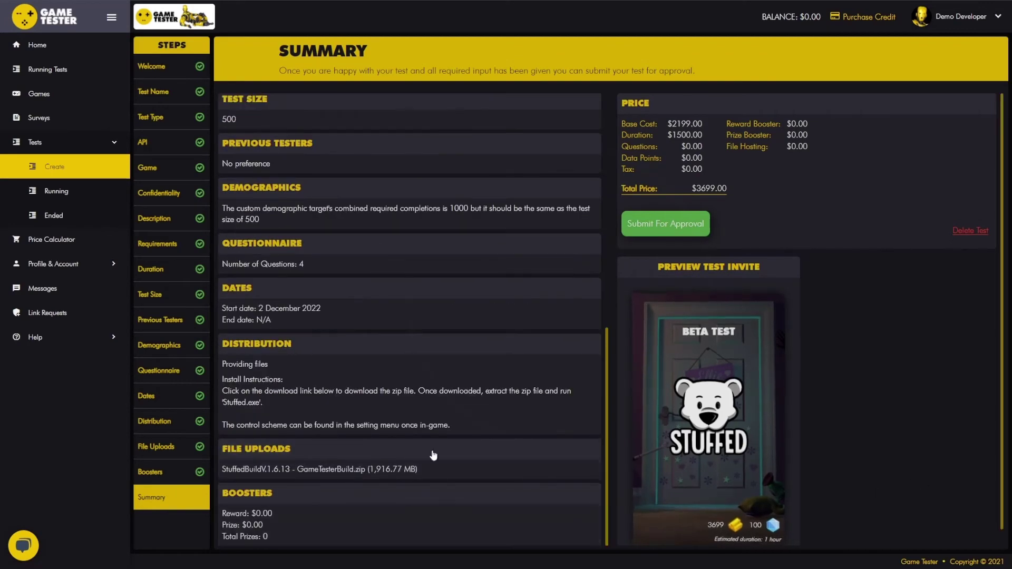
pyautogui.scroll(8, 429, 454)
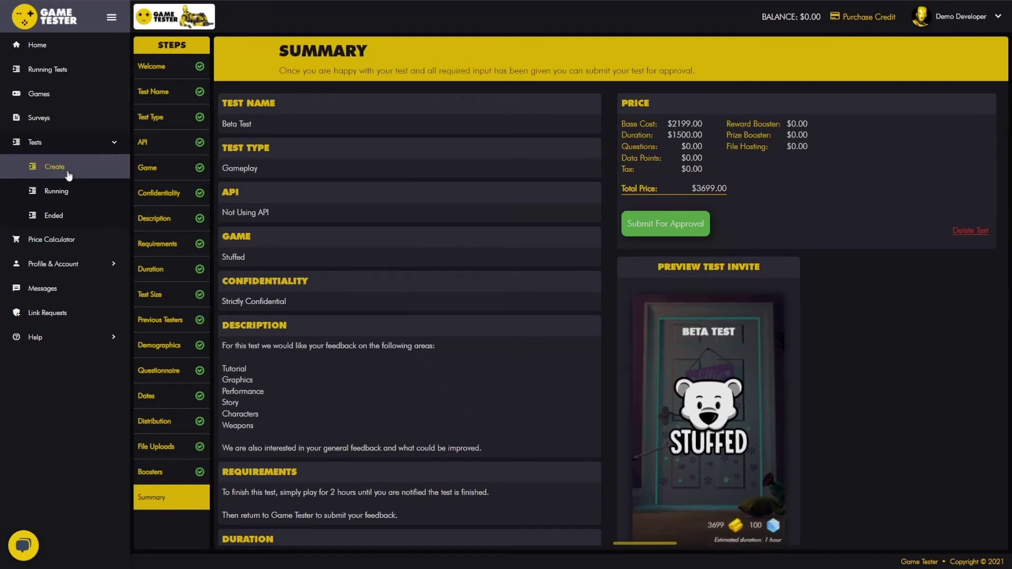
# Step: Open the active tests from the home page and read the completion, acceptance and decline figures in the total stats
pyautogui.click(45, 53)
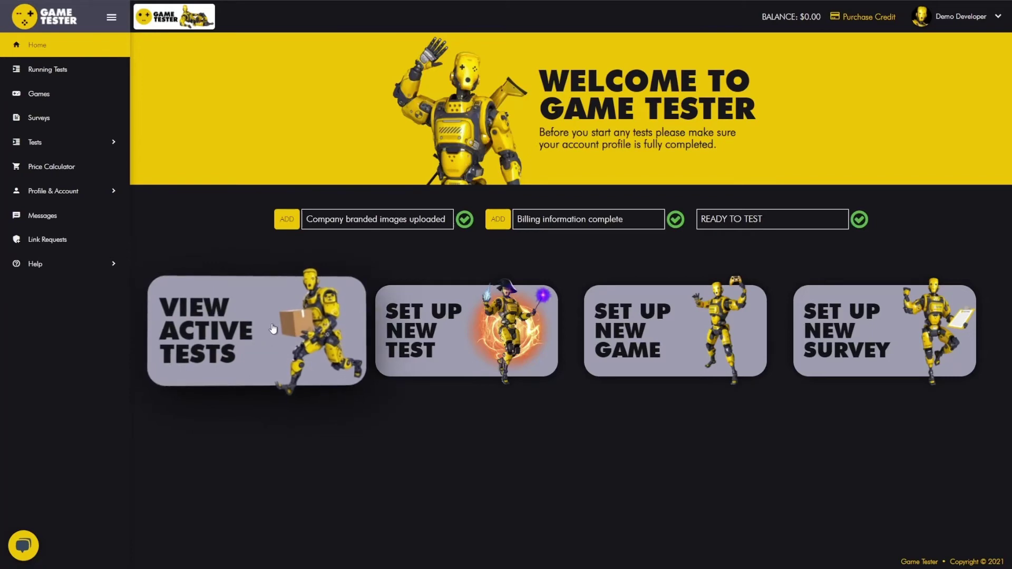
pyautogui.click(291, 324)
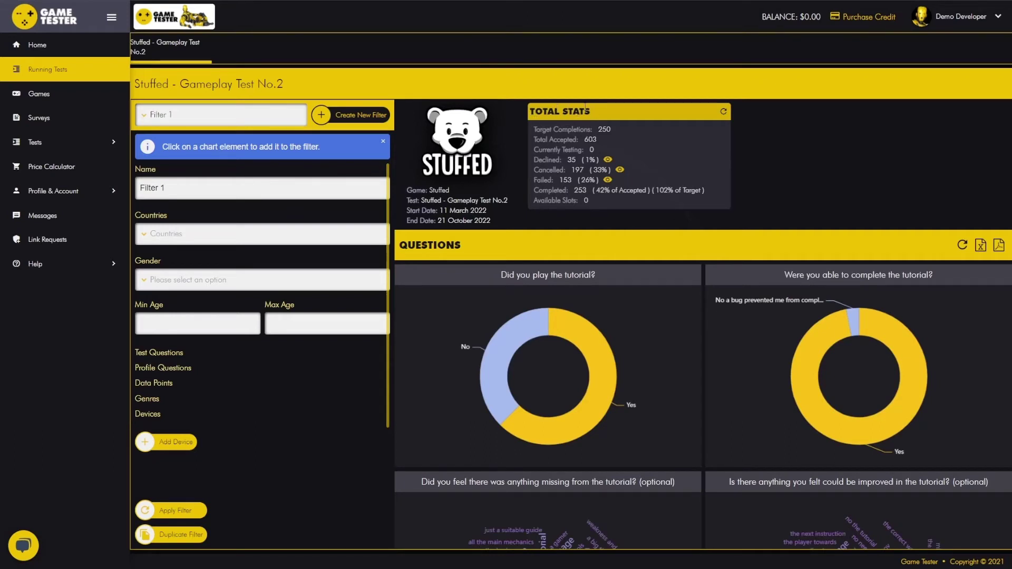
pyautogui.moveTo(537, 129); pyautogui.dragTo(616, 132)
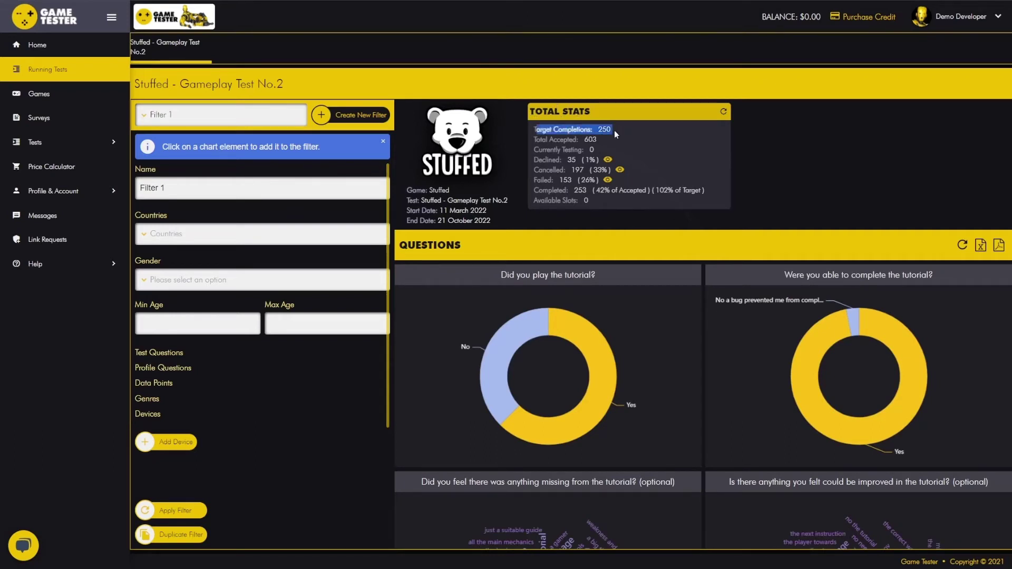
pyautogui.moveTo(537, 139); pyautogui.dragTo(561, 159)
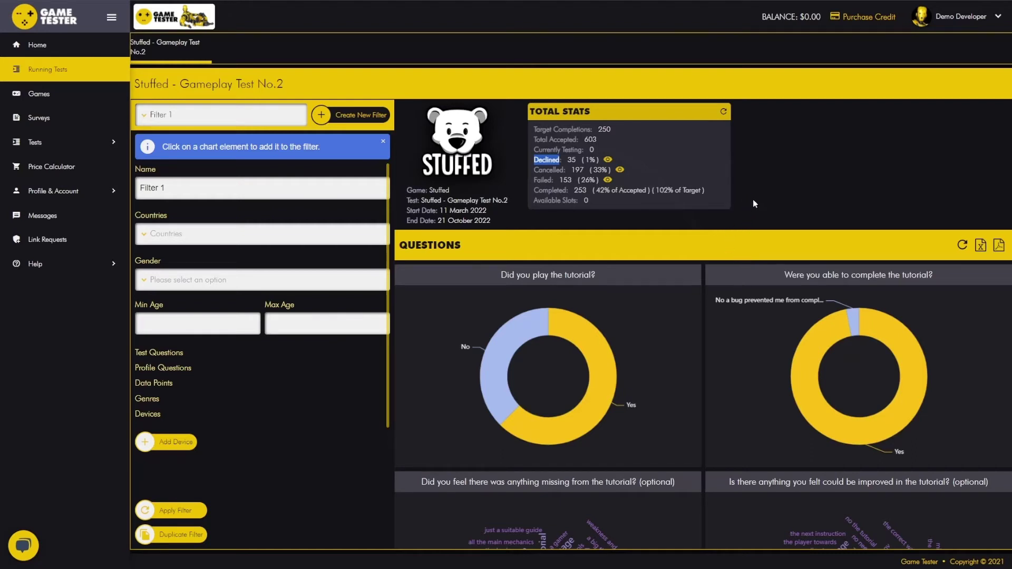
# Step: View the decline reasons, open the individual responses from the word "dont" and close them again
pyautogui.click(608, 161)
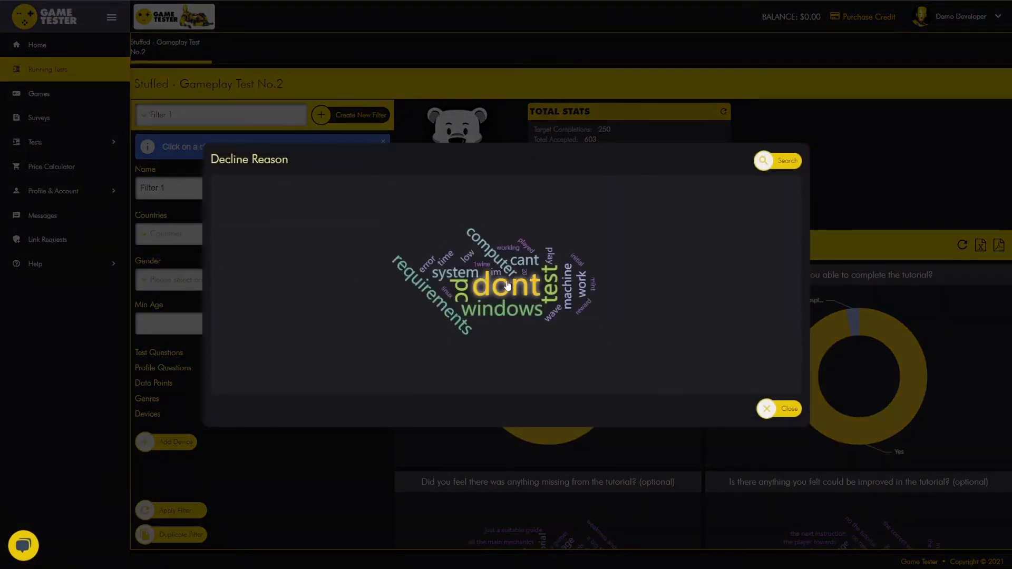
pyautogui.click(500, 295)
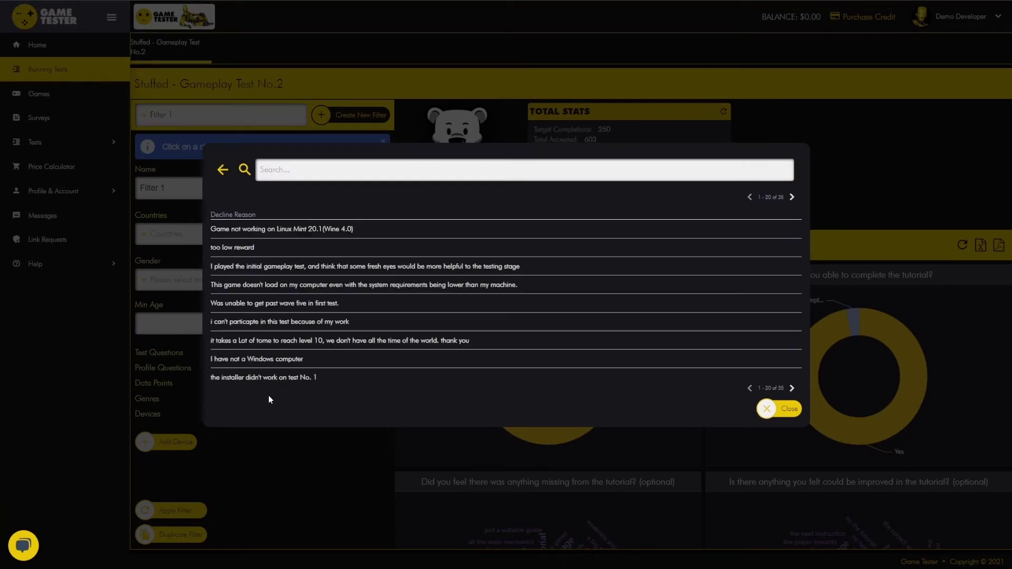
pyautogui.click(780, 411)
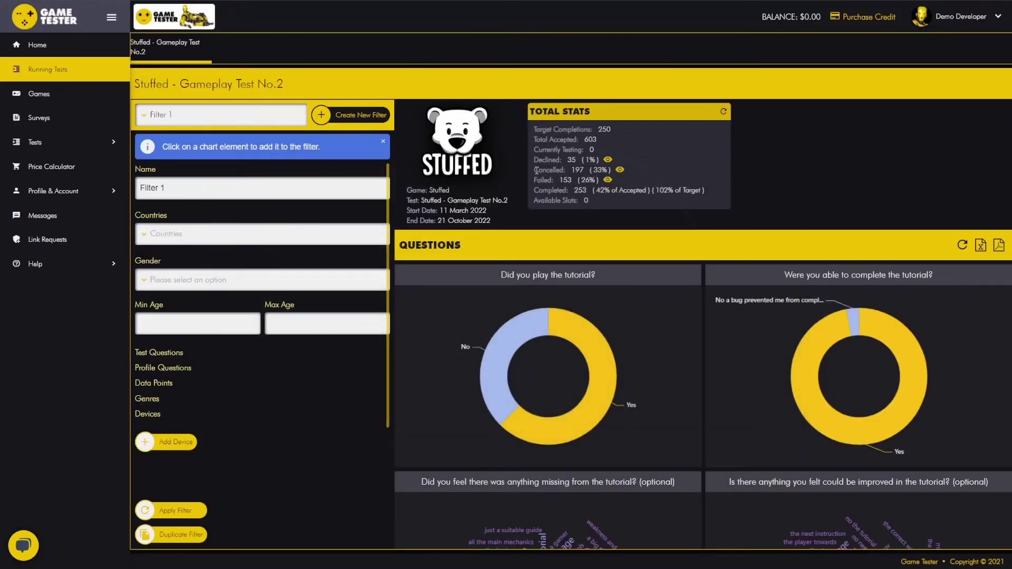
# Step: Read the cancelled, failed and available slots figures in the total stats
pyautogui.moveTo(533, 170); pyautogui.dragTo(568, 170)
pyautogui.moveTo(534, 180); pyautogui.dragTo(552, 181)
pyautogui.moveTo(538, 201); pyautogui.dragTo(583, 204)
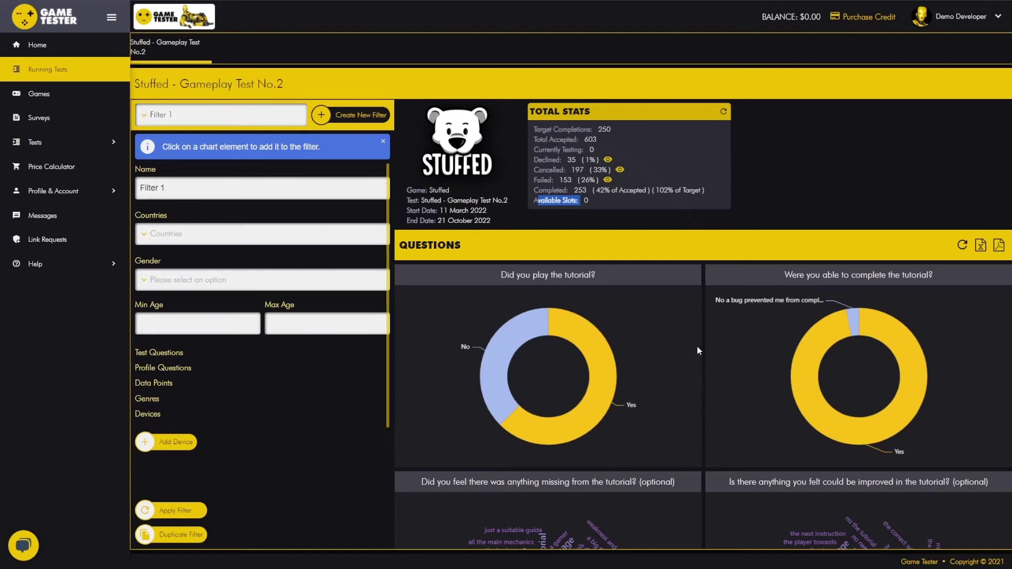
pyautogui.click(602, 224)
# Step: Inspect the answer shares in the charts about playing and completing the tutorial
pyautogui.moveTo(578, 328)
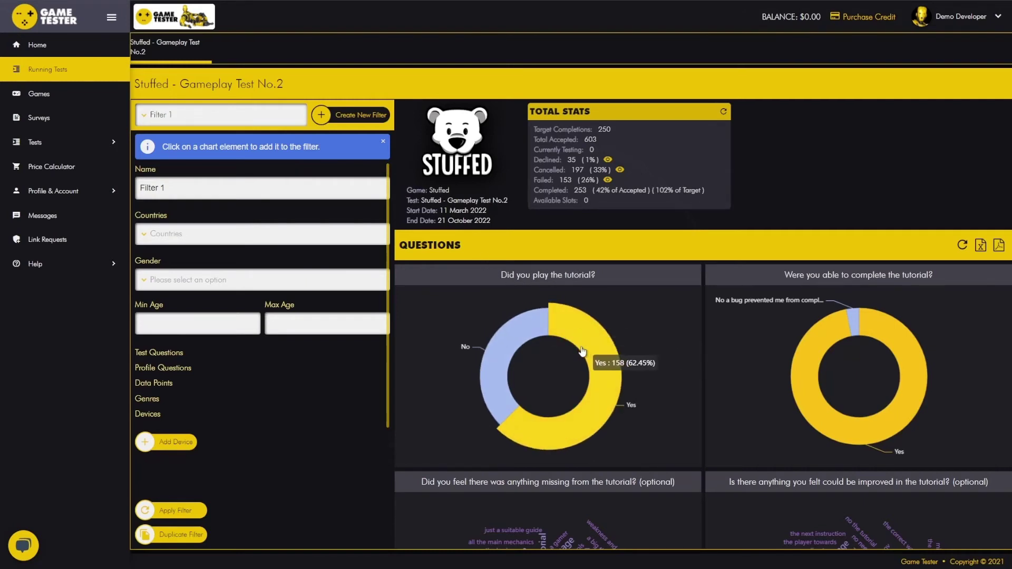
pyautogui.moveTo(520, 328)
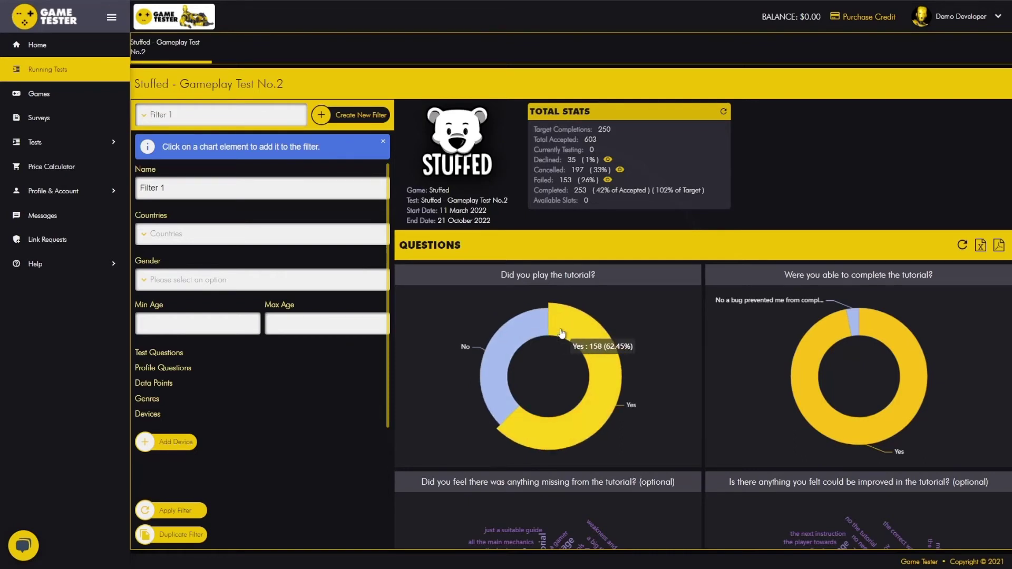
pyautogui.moveTo(854, 330)
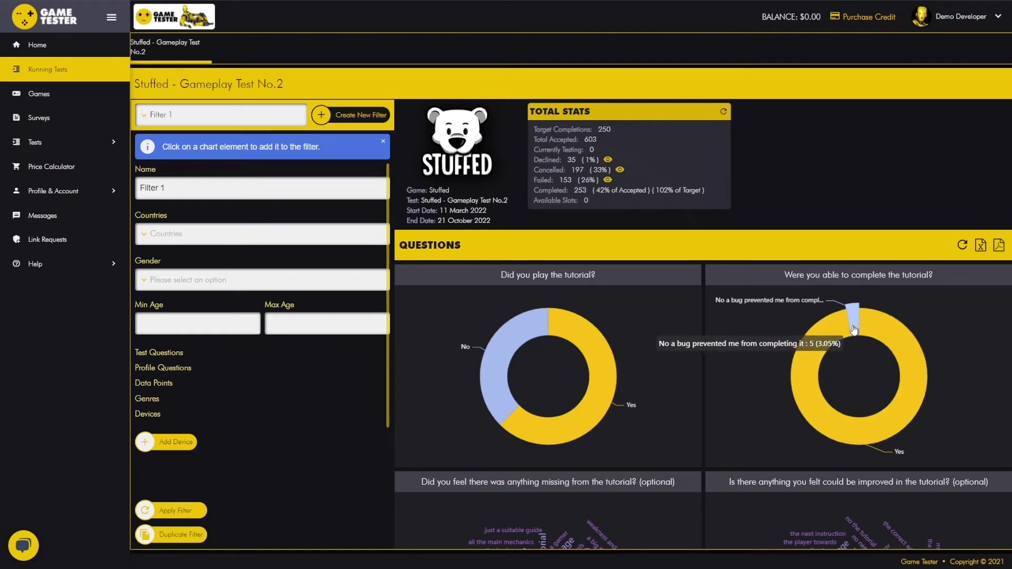
pyautogui.moveTo(821, 334)
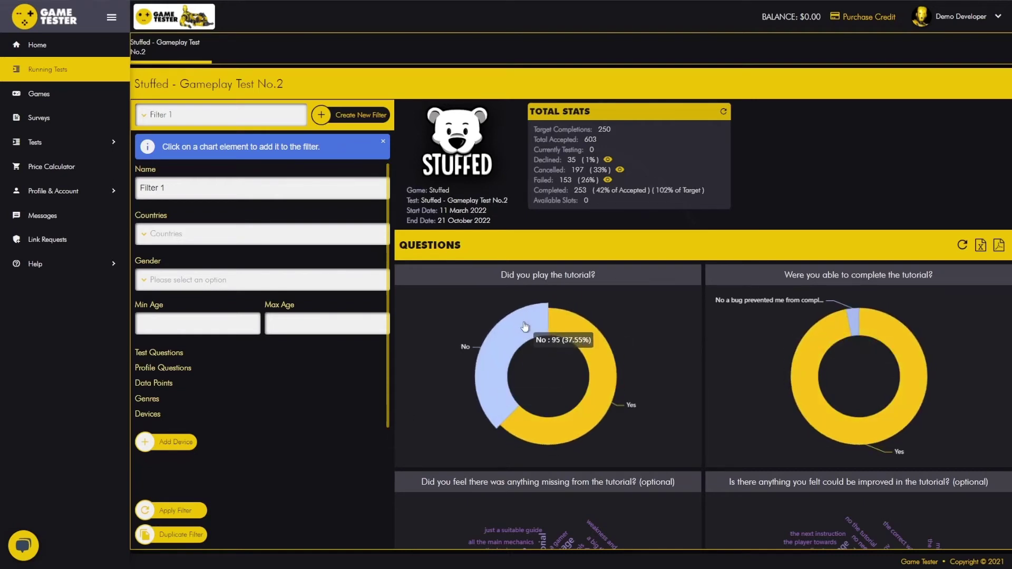
# Step: Open the responses containing "the enemies" for the question about anything missing from the tutorial
pyautogui.scroll(-5, 707, 348)
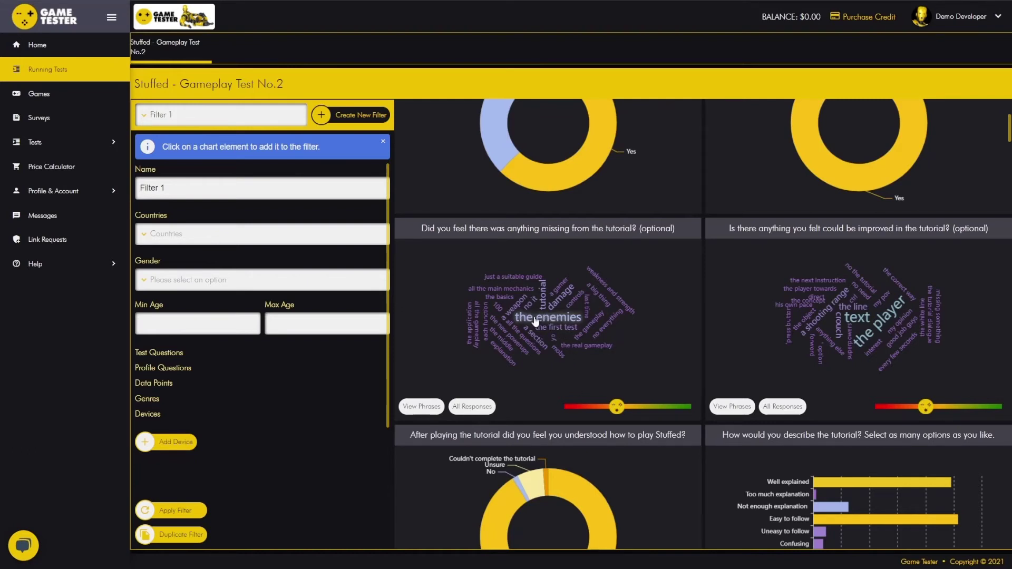
pyautogui.click(564, 321)
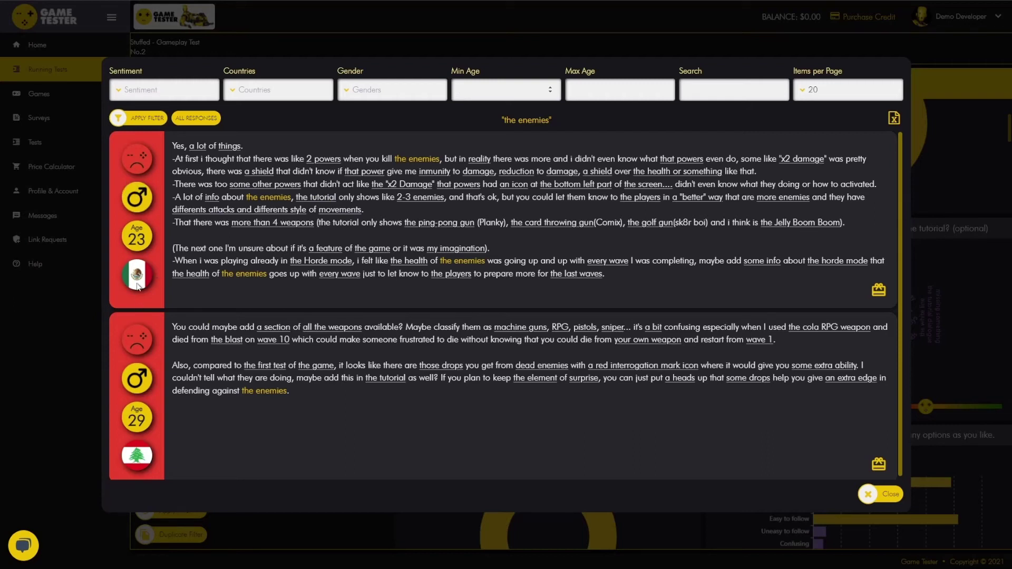
pyautogui.moveTo(138, 286)
# Step: Try a $5 tip for the first tester with "Thank you for really going above and beyond with your feedback!" and cancel it
pyautogui.click(880, 293)
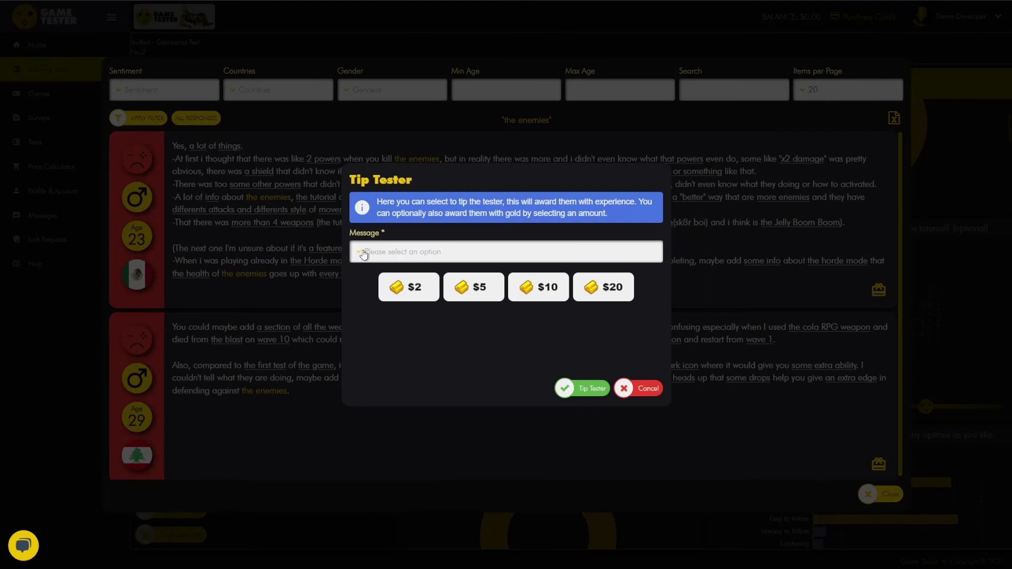
pyautogui.click(364, 254)
pyautogui.click(395, 280)
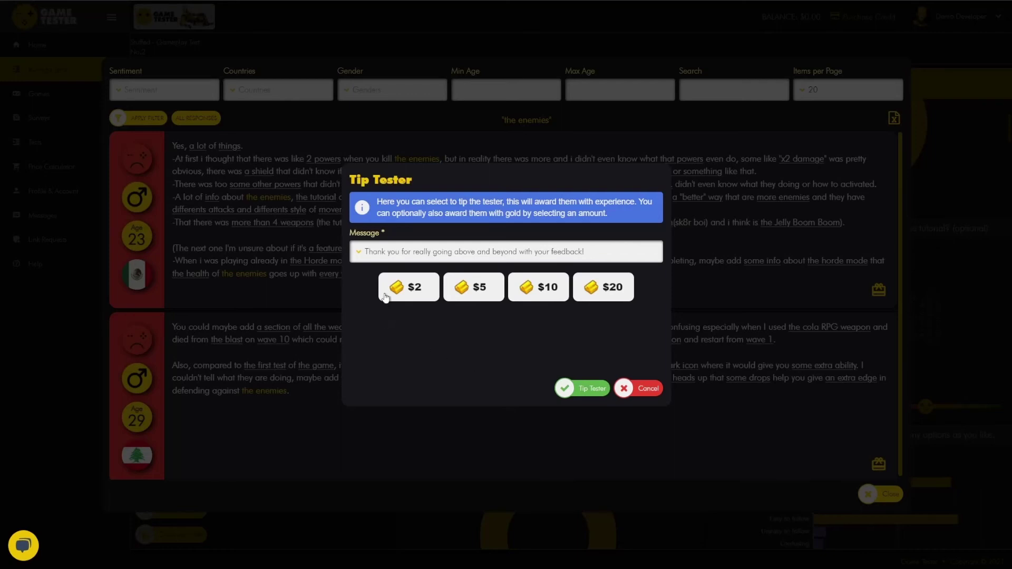
pyautogui.click(413, 299)
pyautogui.click(467, 302)
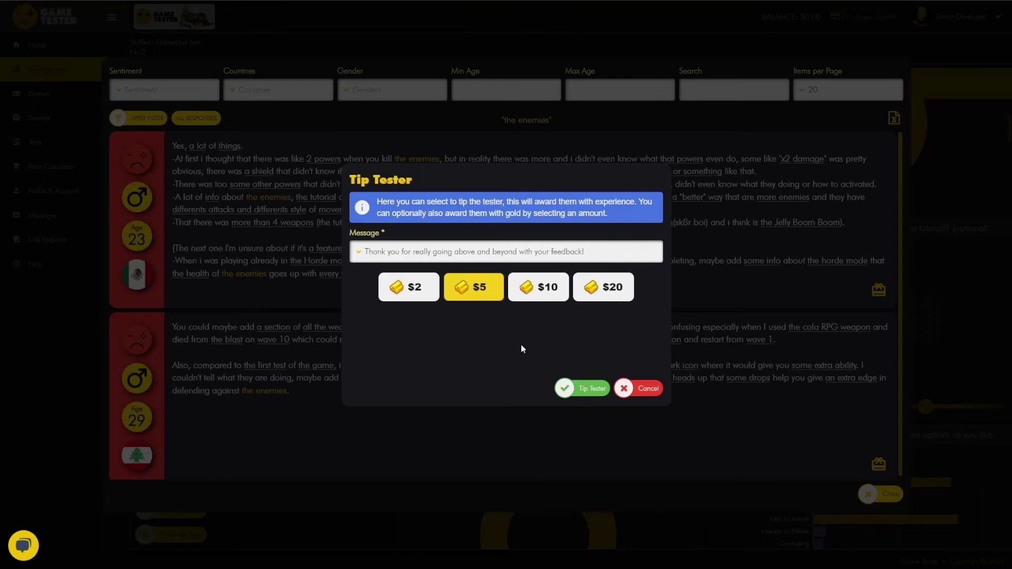
pyautogui.click(648, 390)
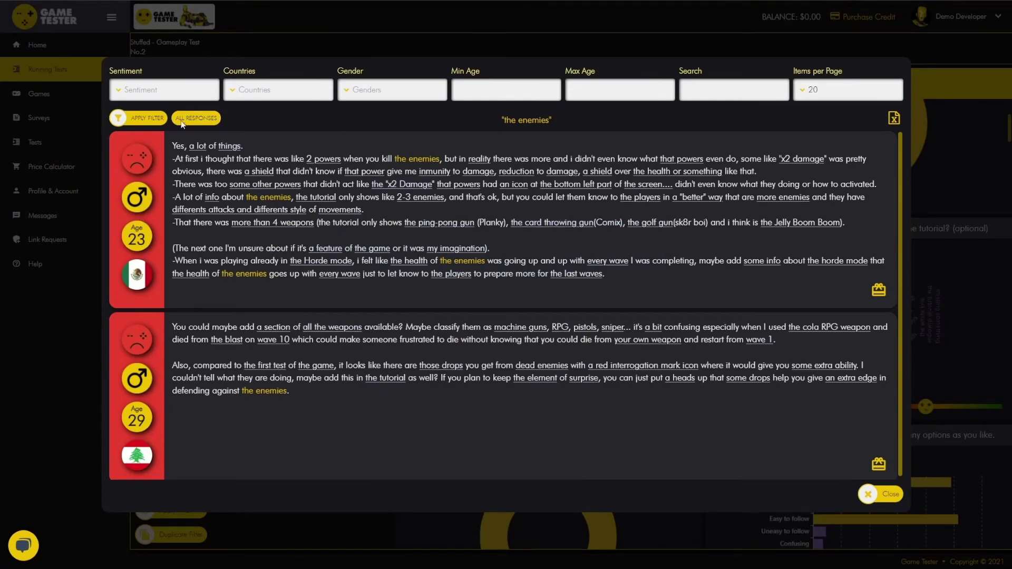
# Step: Show all responses to the missing-from-tutorial question and browse through them
pyautogui.click(211, 125)
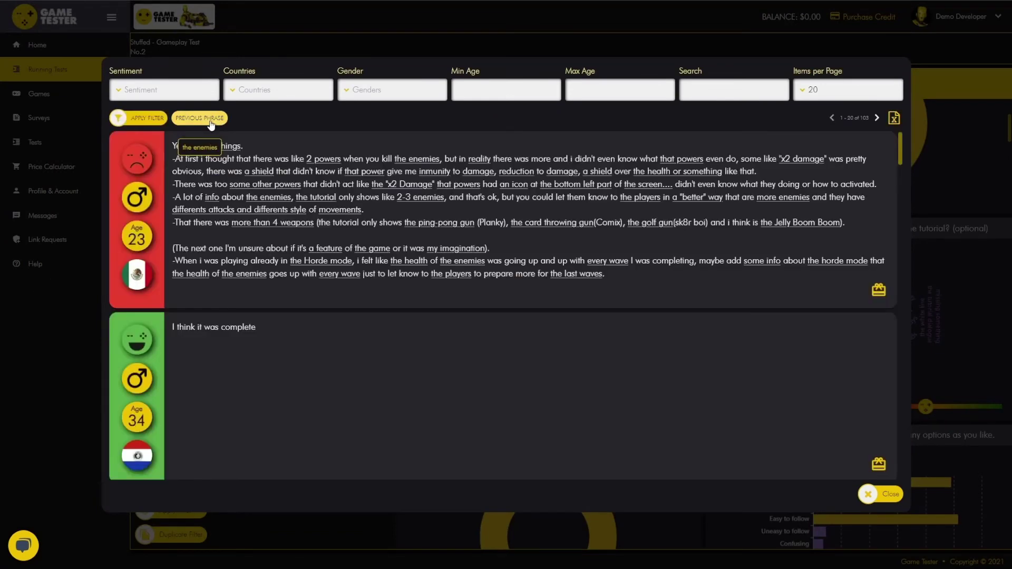
pyautogui.scroll(-8, 473, 307)
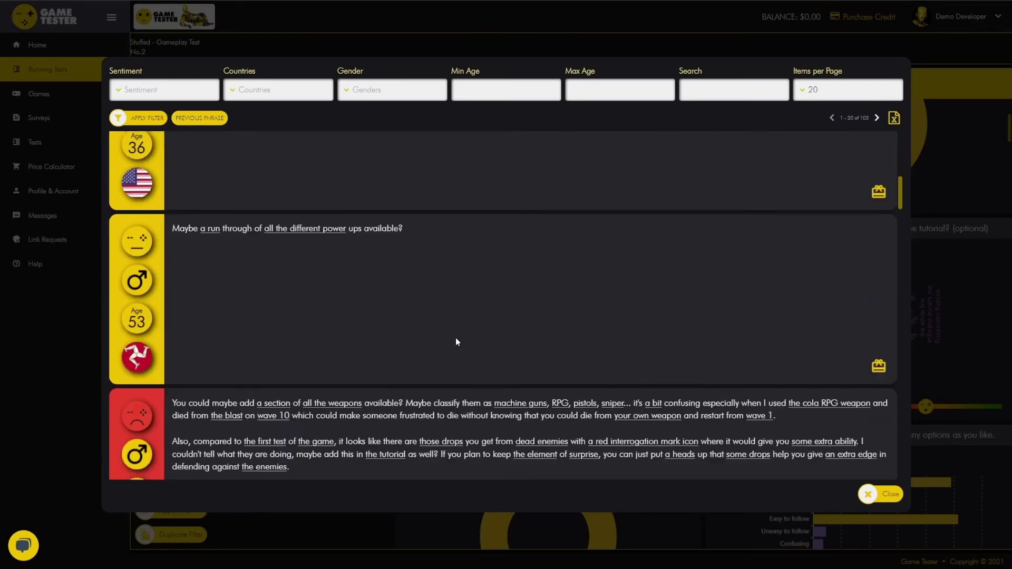
pyautogui.scroll(-4, 456, 338)
pyautogui.scroll(5, 447, 340)
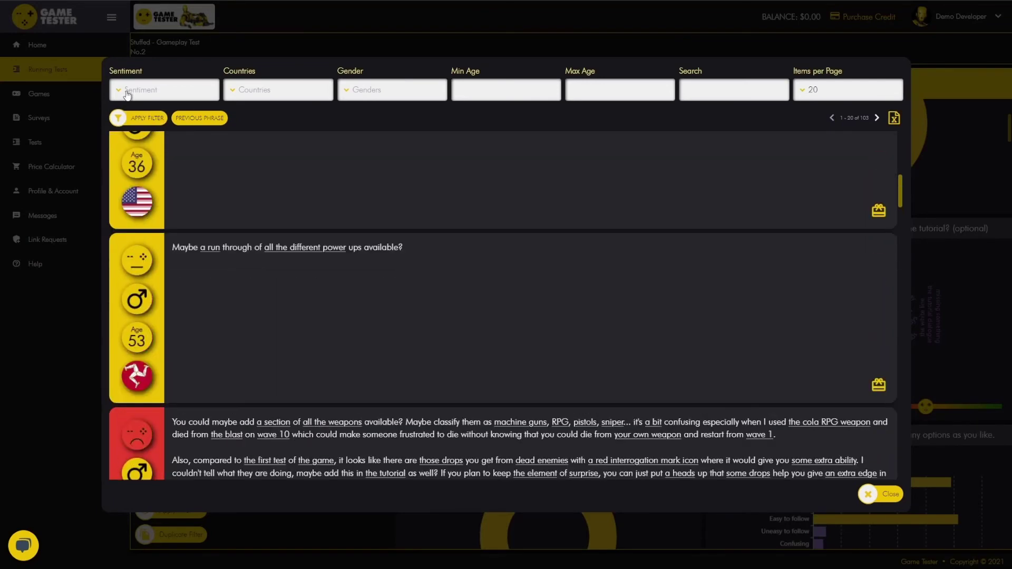
# Step: Filter the missing-from-tutorial responses to Positive and Neutral sentiment, browse them, and close the responses
pyautogui.click(126, 94)
pyautogui.click(127, 109)
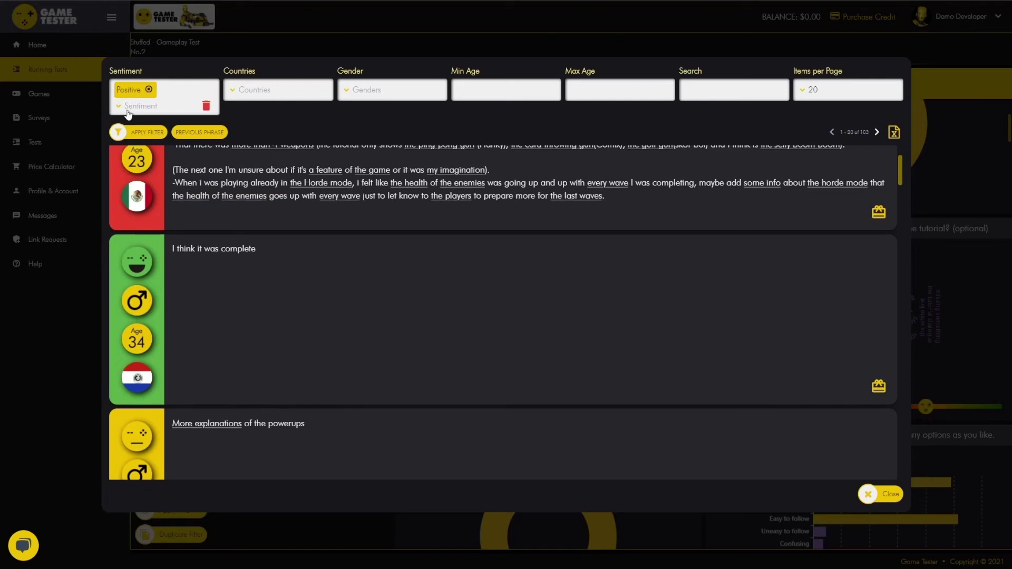
pyautogui.click(127, 111)
pyautogui.click(143, 161)
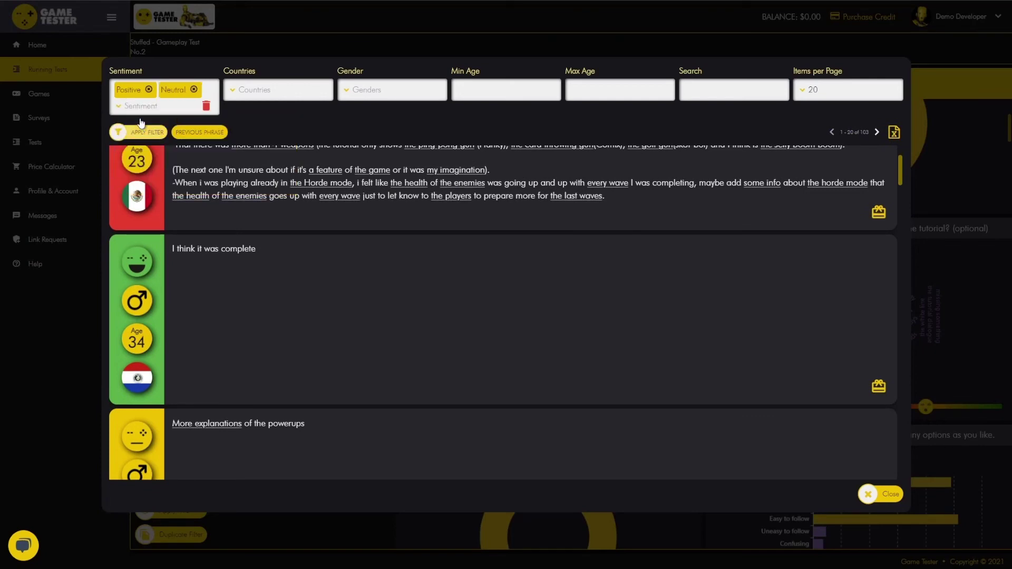
pyautogui.click(143, 132)
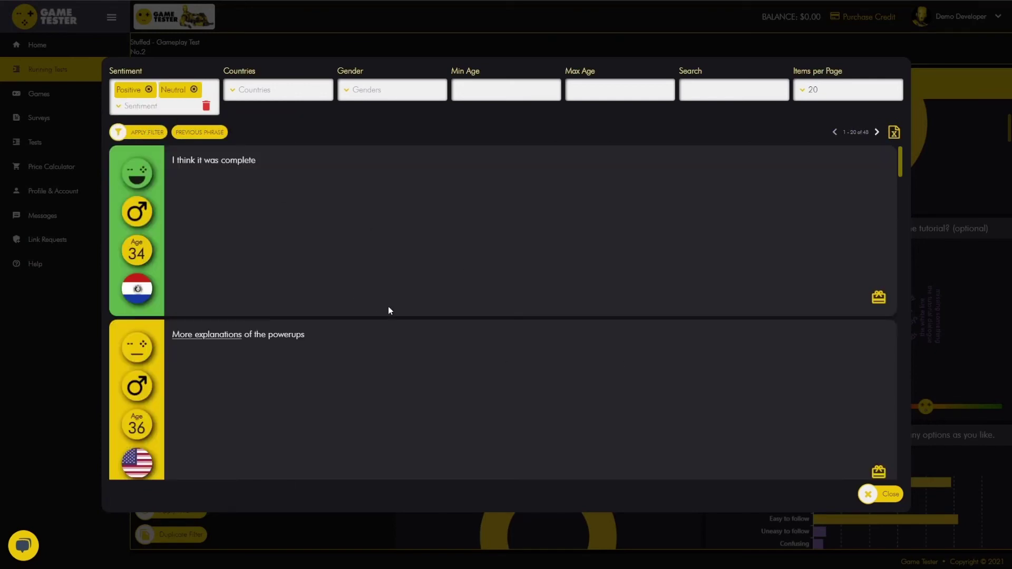
pyautogui.scroll(-15, 359, 334)
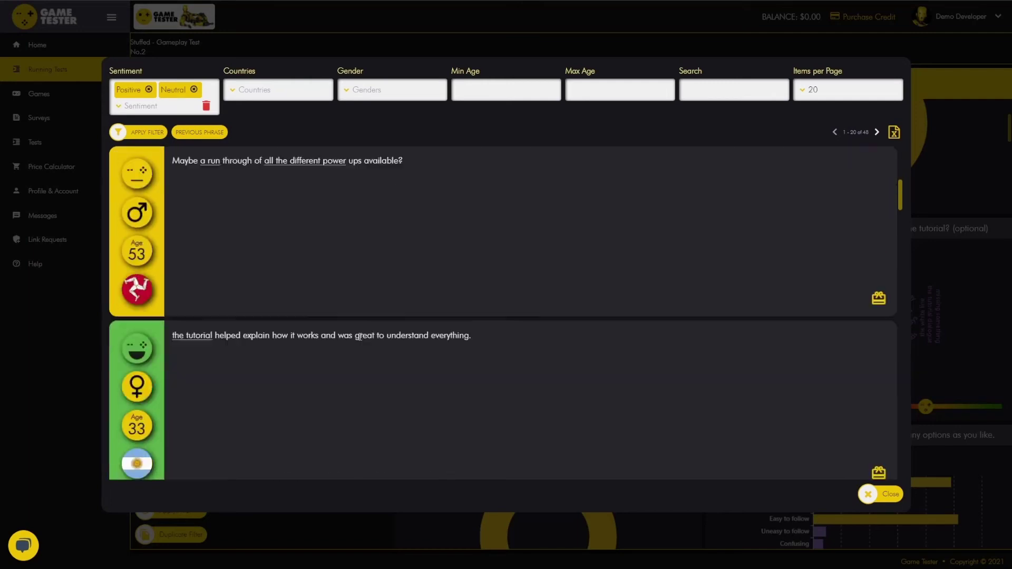
pyautogui.scroll(15, 368, 353)
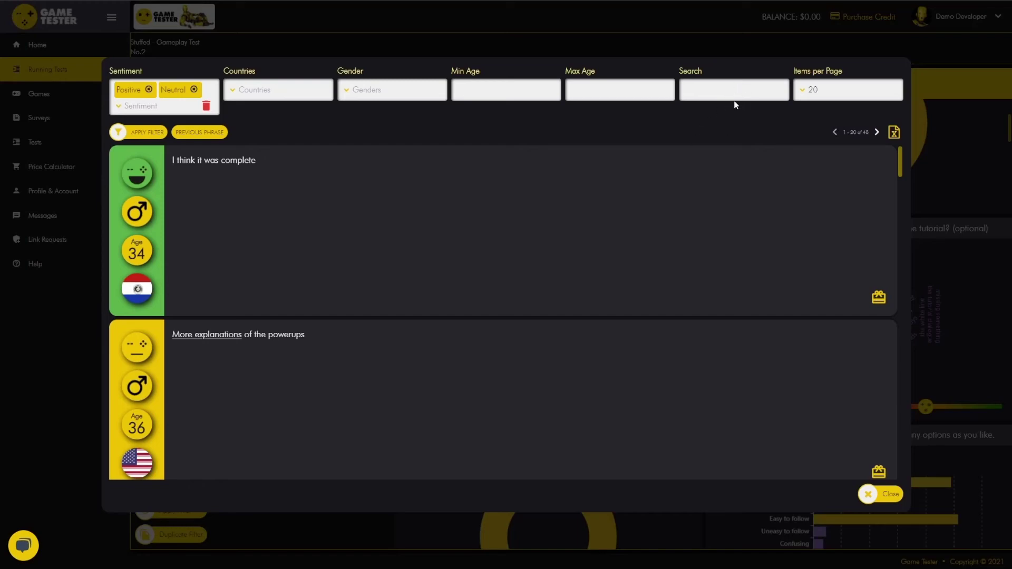
pyautogui.click(884, 497)
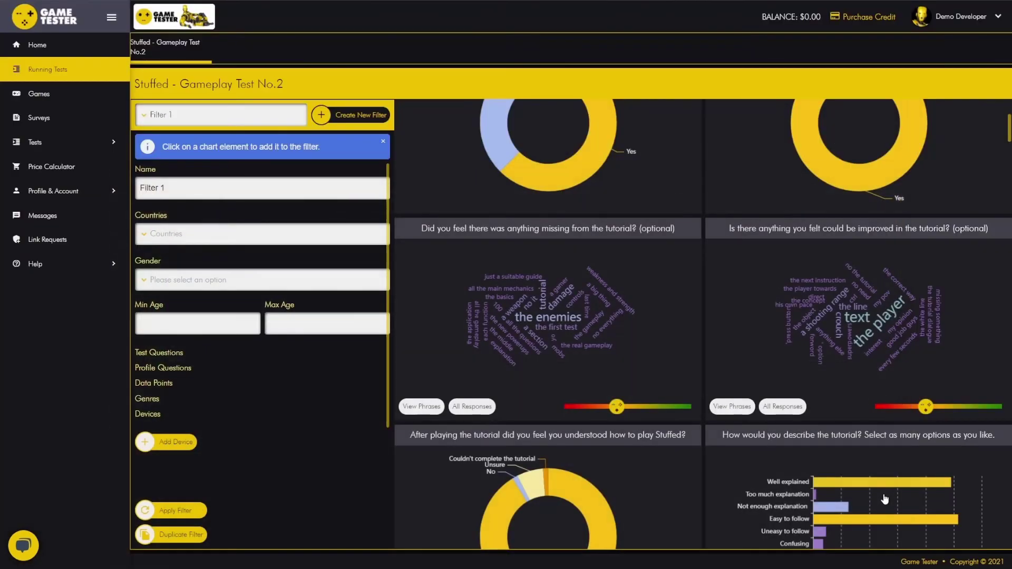
# Step: View the phrase list for the question about what could be improved in the tutorial, and close it
pyautogui.click(722, 410)
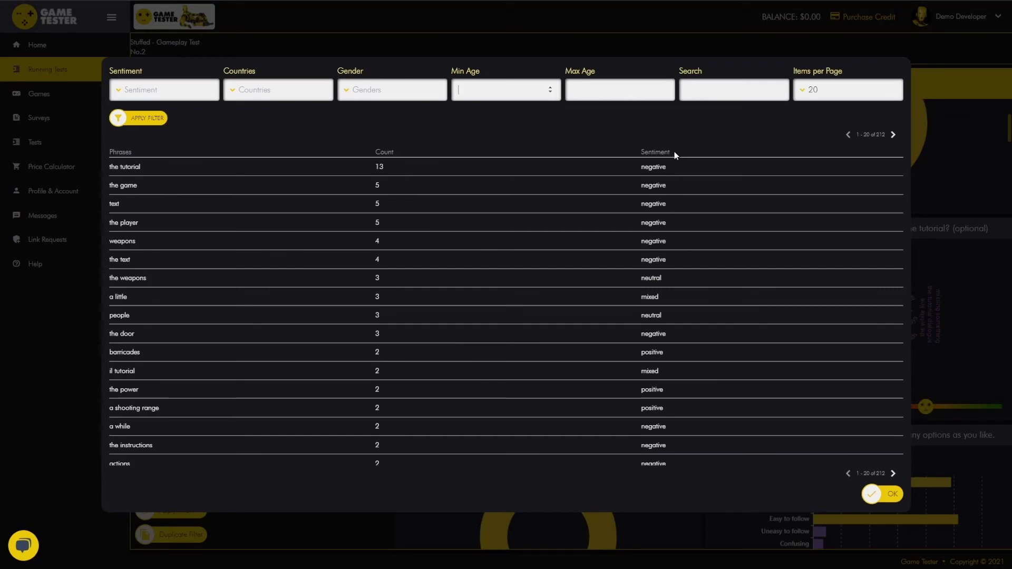
pyautogui.click(890, 495)
# Step: Review the remaining survey question charts, from tutorial understanding through to weapon balancing and performance improvements
pyautogui.scroll(-3, 733, 322)
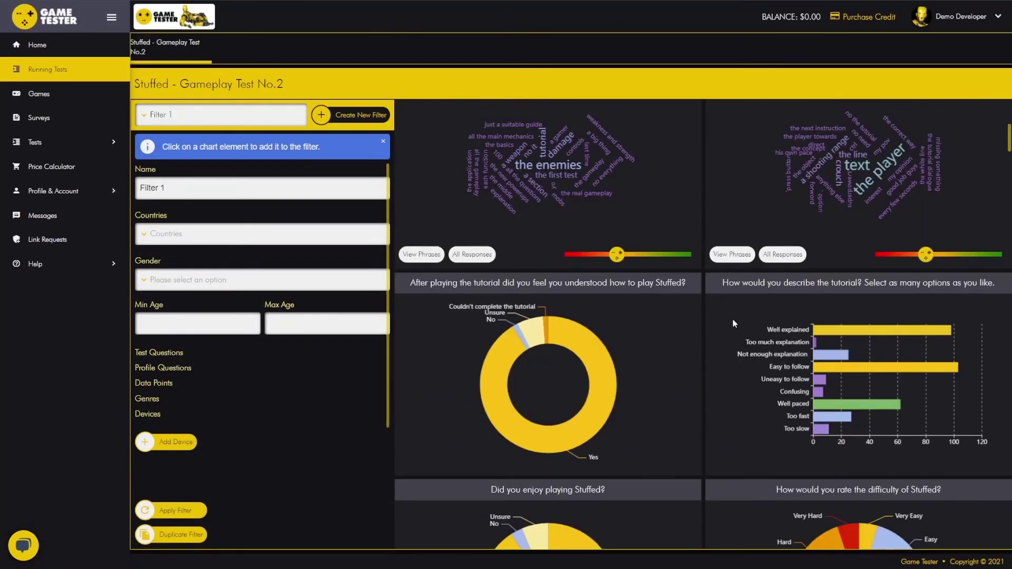
pyautogui.scroll(-1, 718, 330)
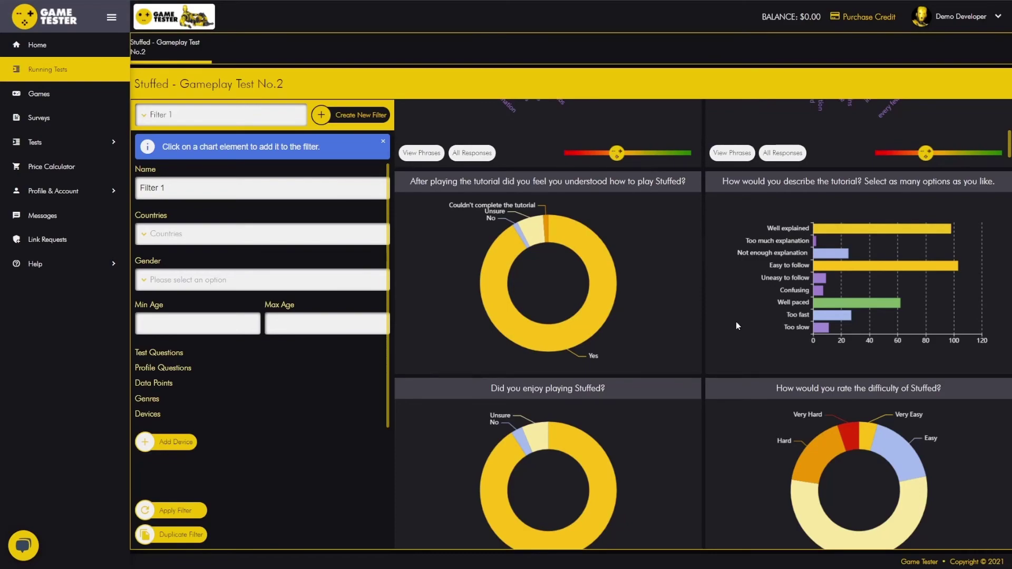
pyautogui.scroll(-10, 736, 322)
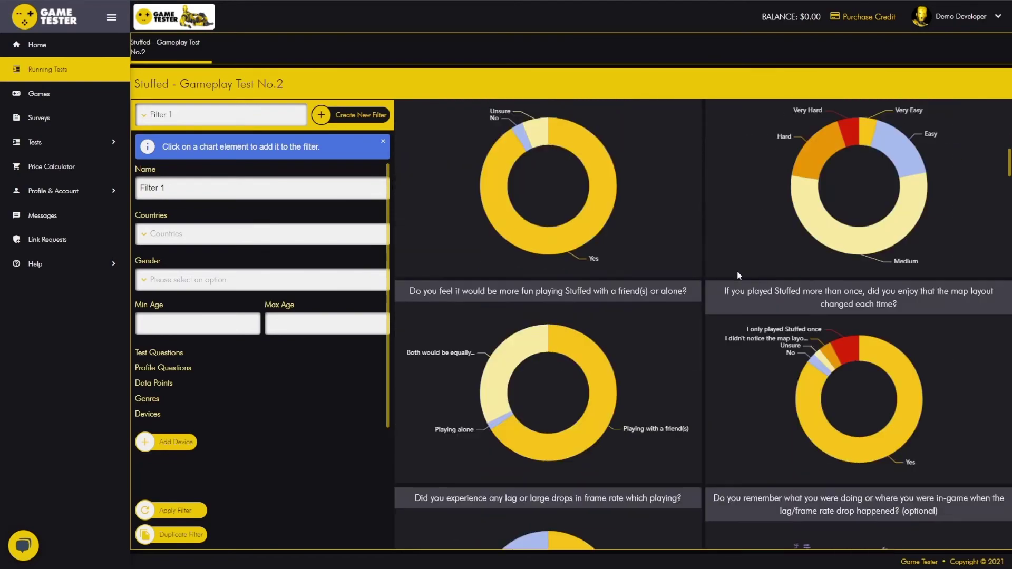
pyautogui.scroll(-3, 739, 291)
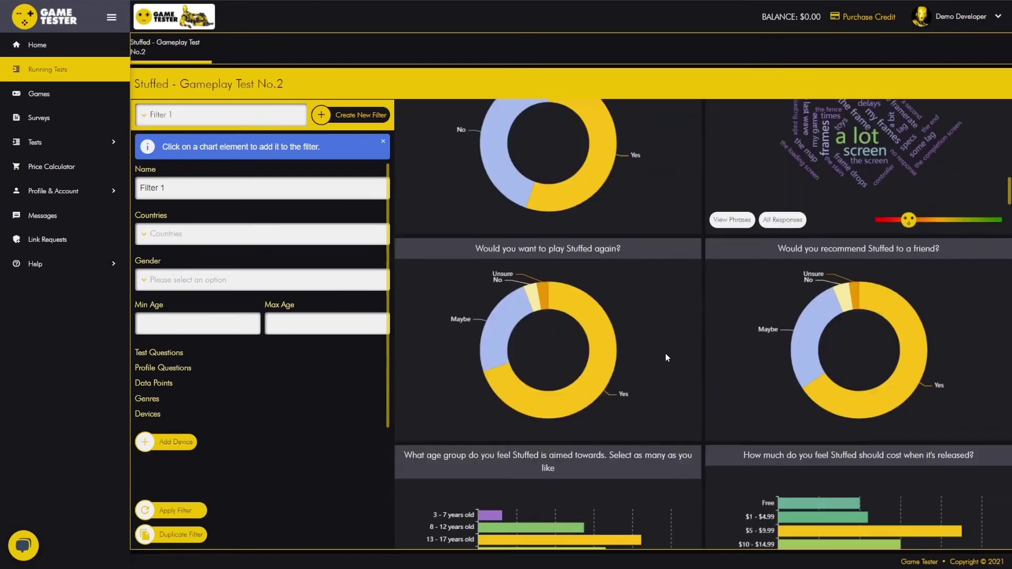
pyautogui.scroll(-3, 665, 353)
pyautogui.scroll(-5, 665, 346)
pyautogui.scroll(-14, 656, 338)
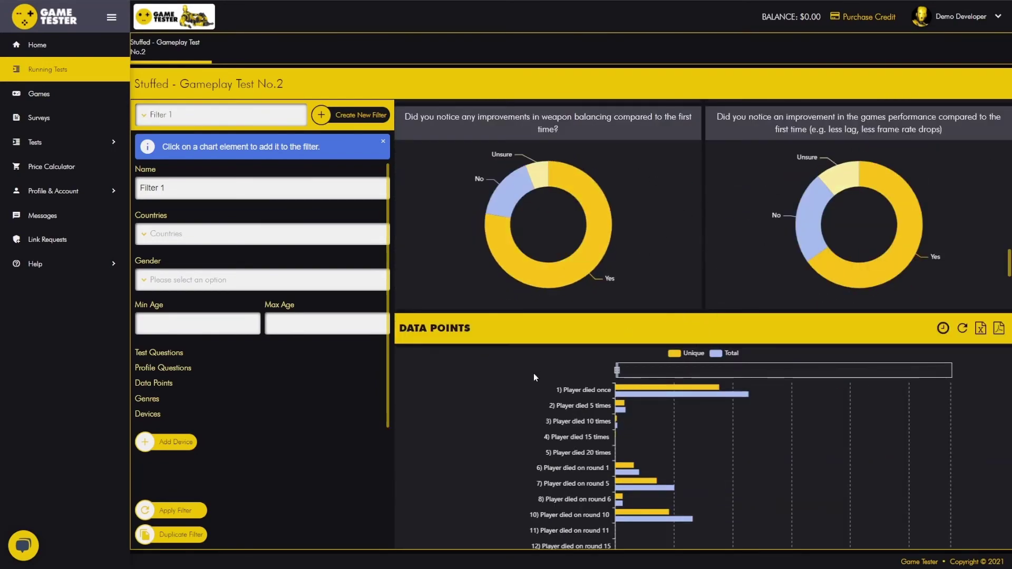
# Step: Examine the first entries of the Data Points chart and inspect the unique and total counts for "Player was killed by a Duck"
pyautogui.scroll(-3, 534, 373)
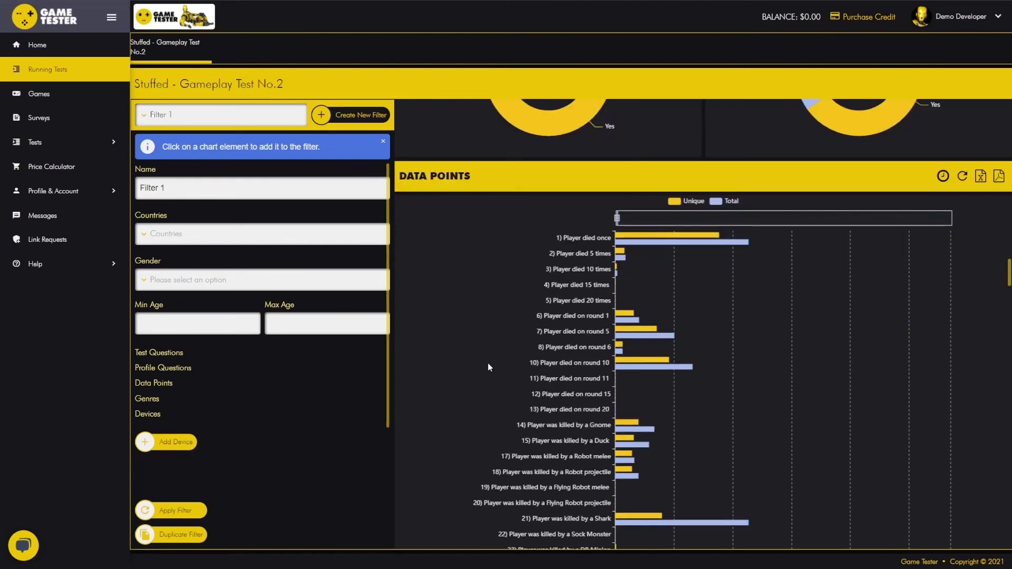
pyautogui.scroll(-1, 489, 363)
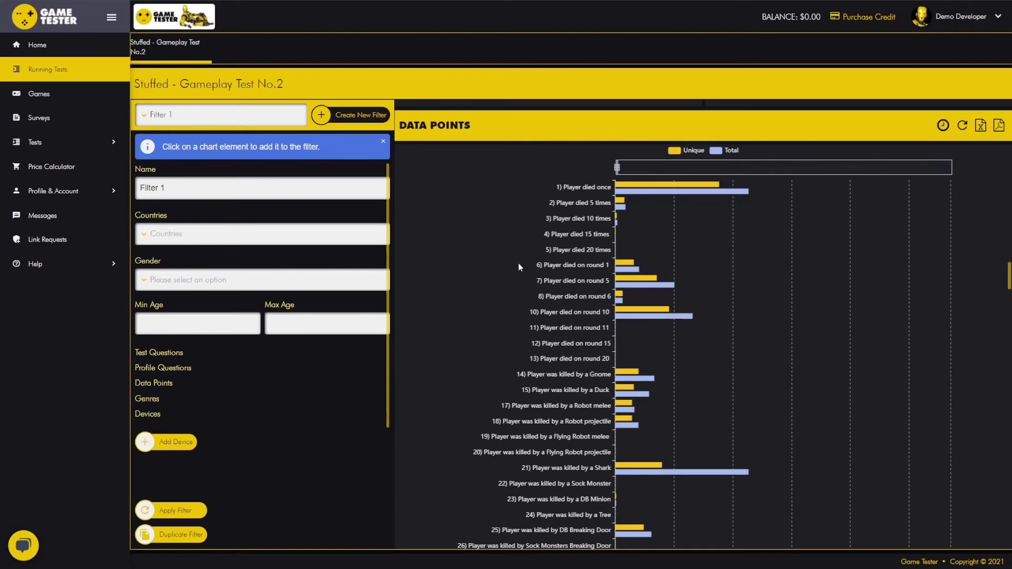
pyautogui.scroll(-1, 519, 311)
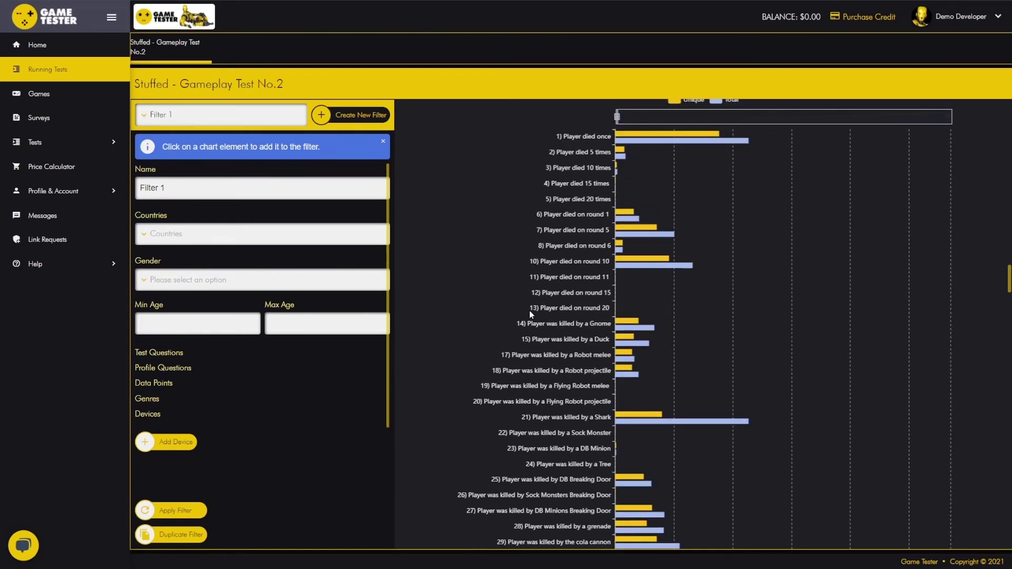
pyautogui.scroll(1, 530, 311)
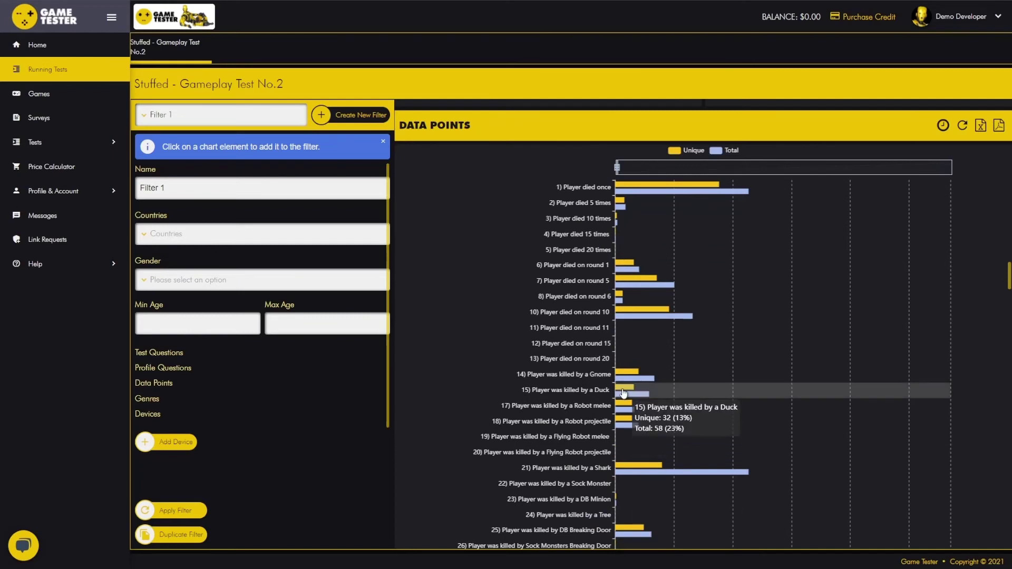
pyautogui.moveTo(627, 377)
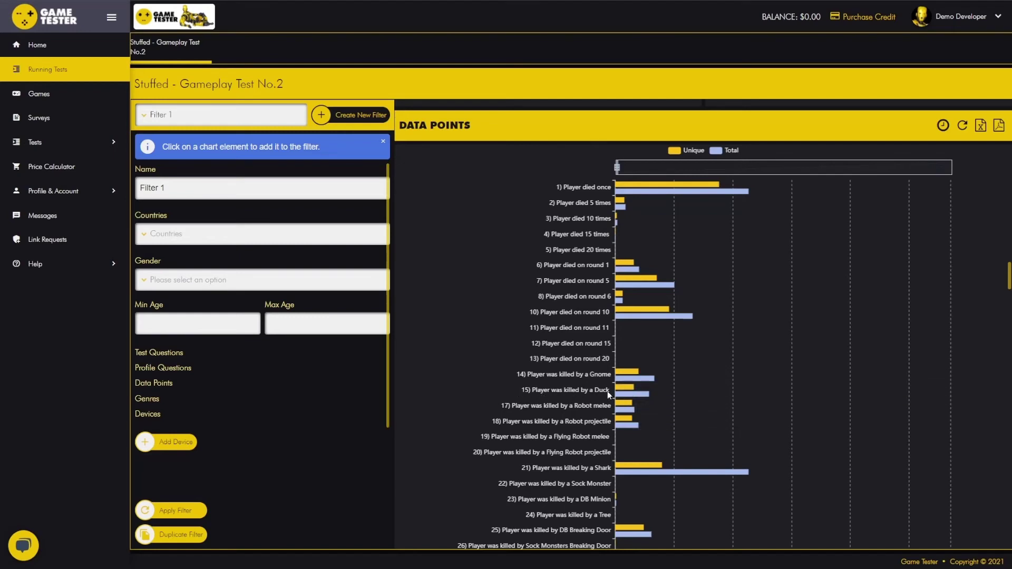
pyautogui.moveTo(635, 395)
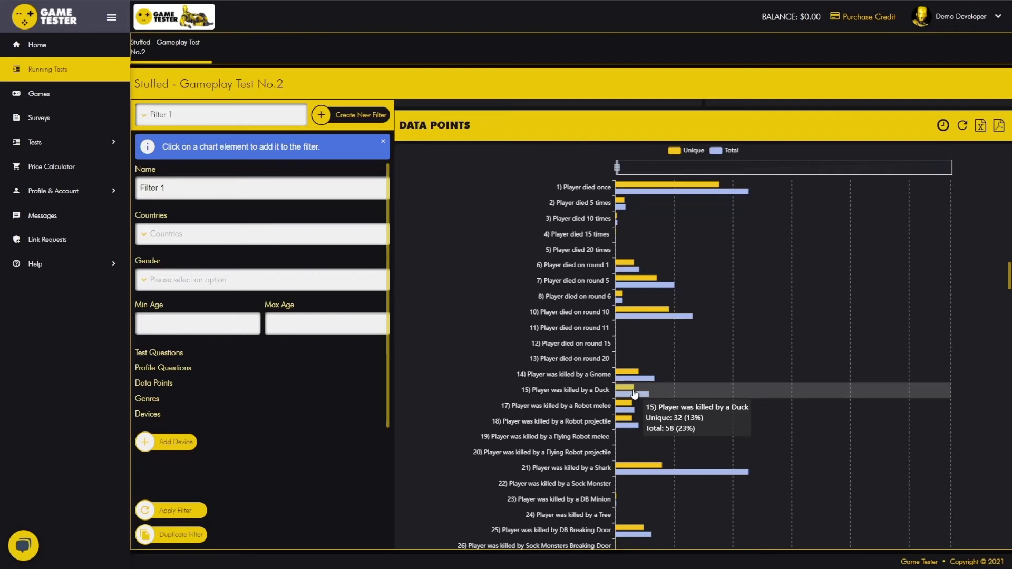
# Step: Examine the remaining data points, from the other player deaths to the XP station picks and purchases
pyautogui.scroll(-4, 654, 238)
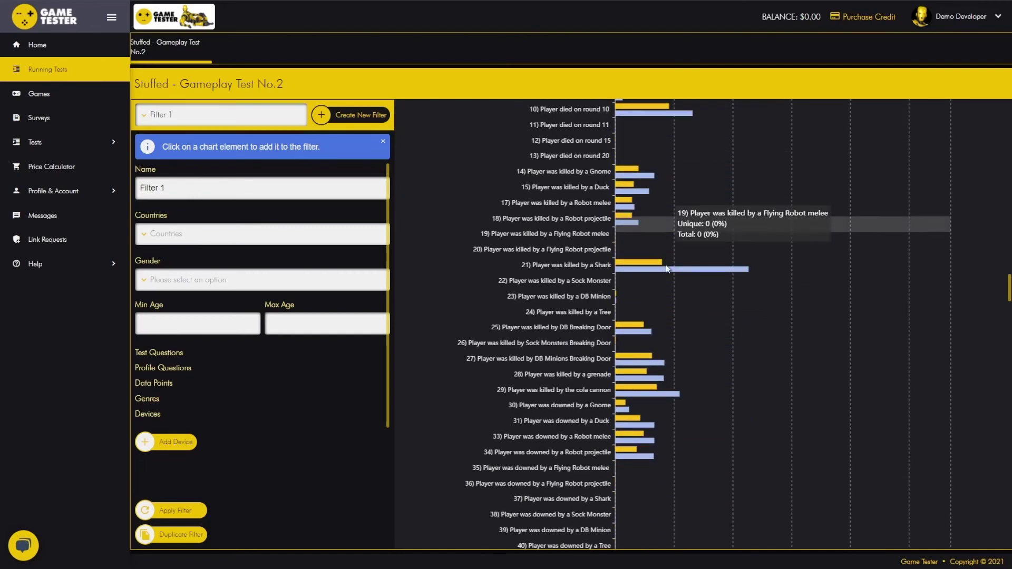
pyautogui.scroll(-7, 666, 268)
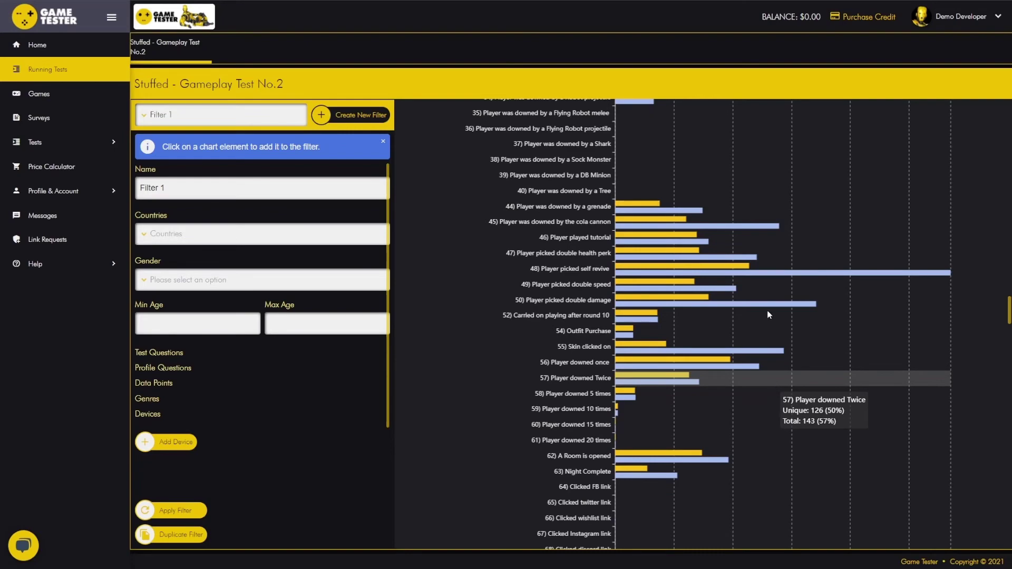
pyautogui.scroll(-3, 551, 411)
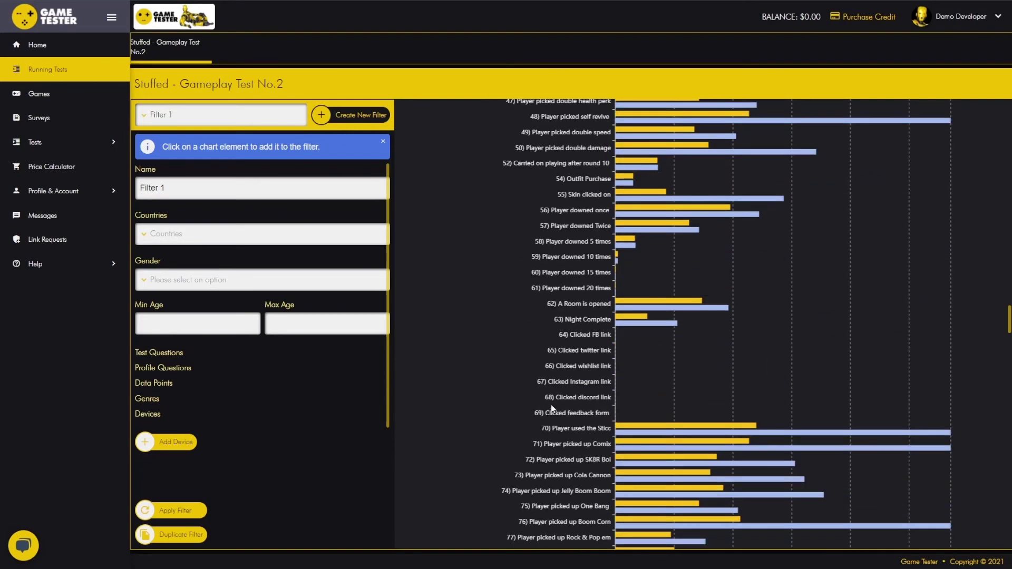
pyautogui.scroll(-6, 552, 409)
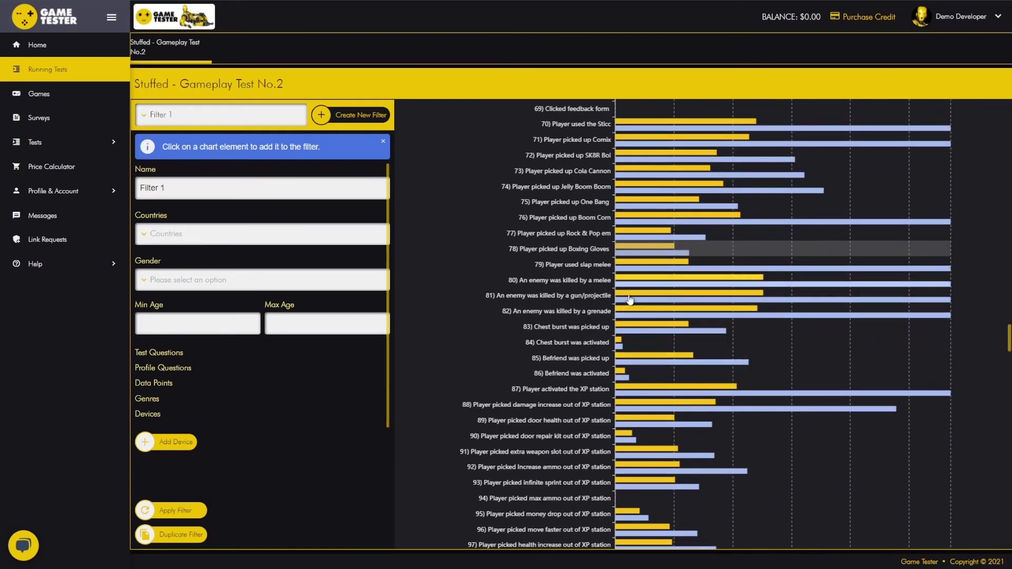
pyautogui.scroll(-2, 630, 300)
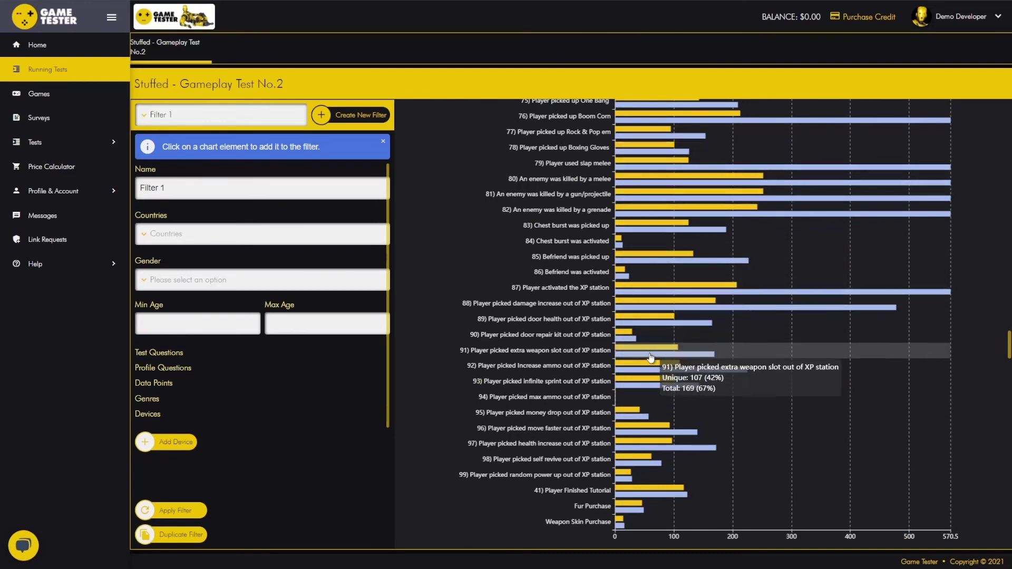
# Step: Review the testers' ages, genders, countries and genres in the Demographics section
pyautogui.scroll(-7, 647, 379)
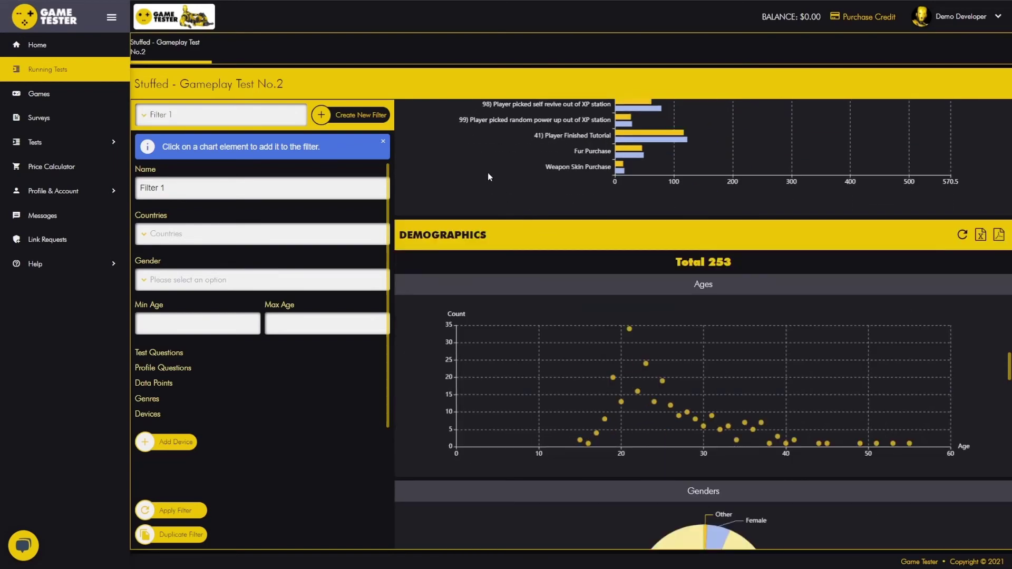
pyautogui.scroll(-2, 552, 309)
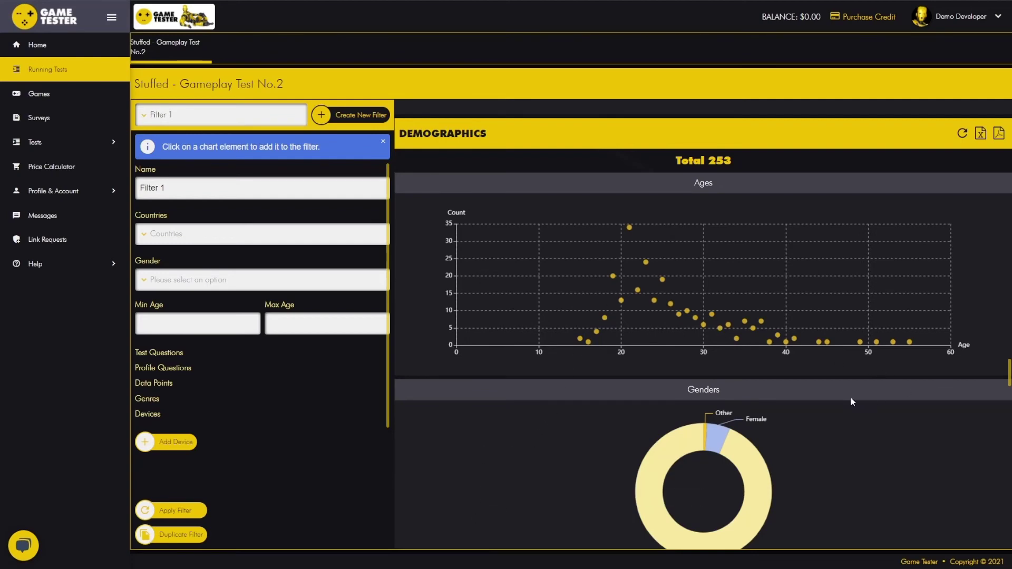
pyautogui.scroll(-3, 864, 406)
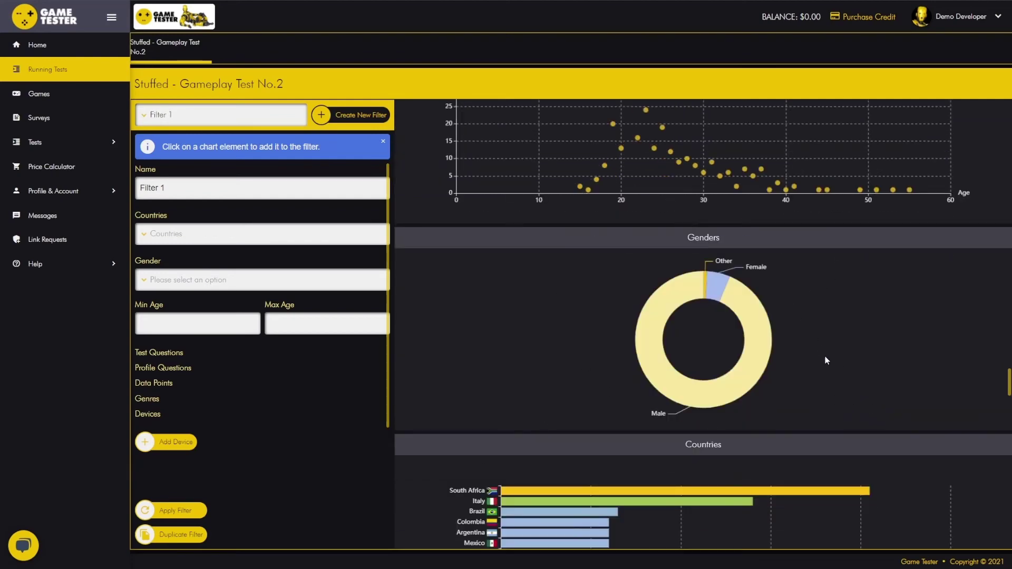
pyautogui.scroll(-5, 864, 358)
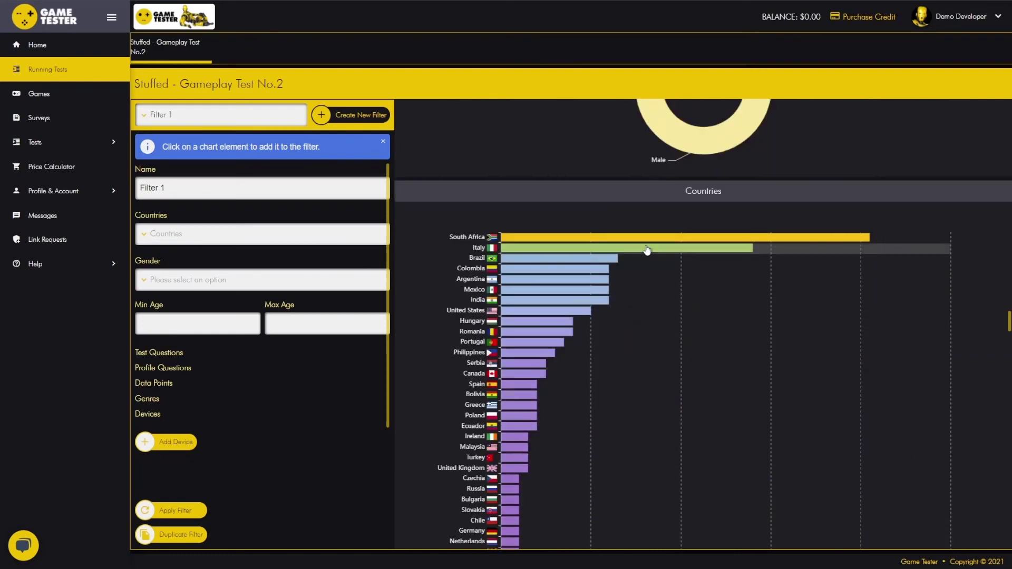
pyautogui.scroll(-2, 719, 457)
pyautogui.scroll(-10, 719, 458)
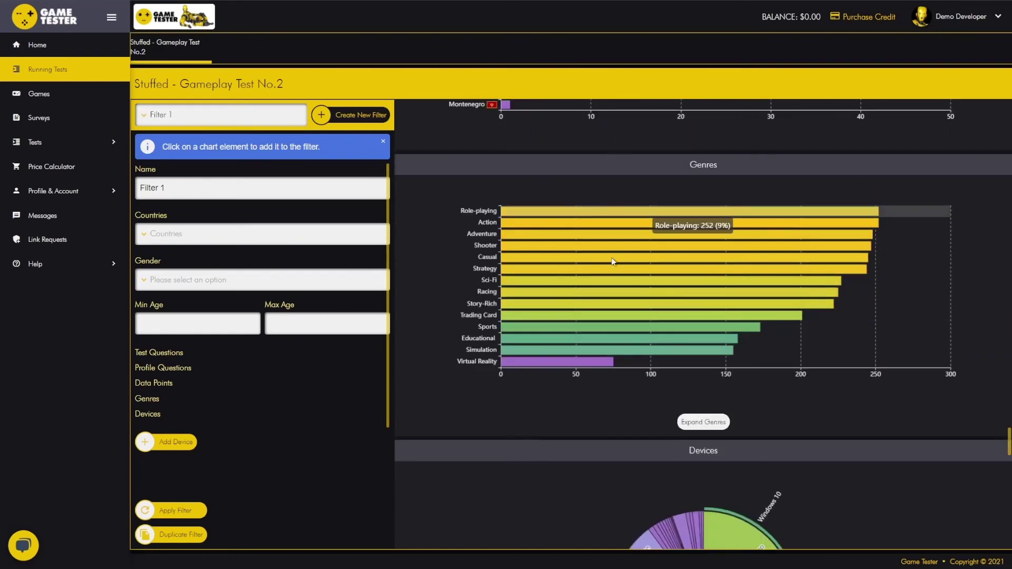
# Step: Expand the Genres chart to all subgenres and look through it down to the Devices chart
pyautogui.click(705, 427)
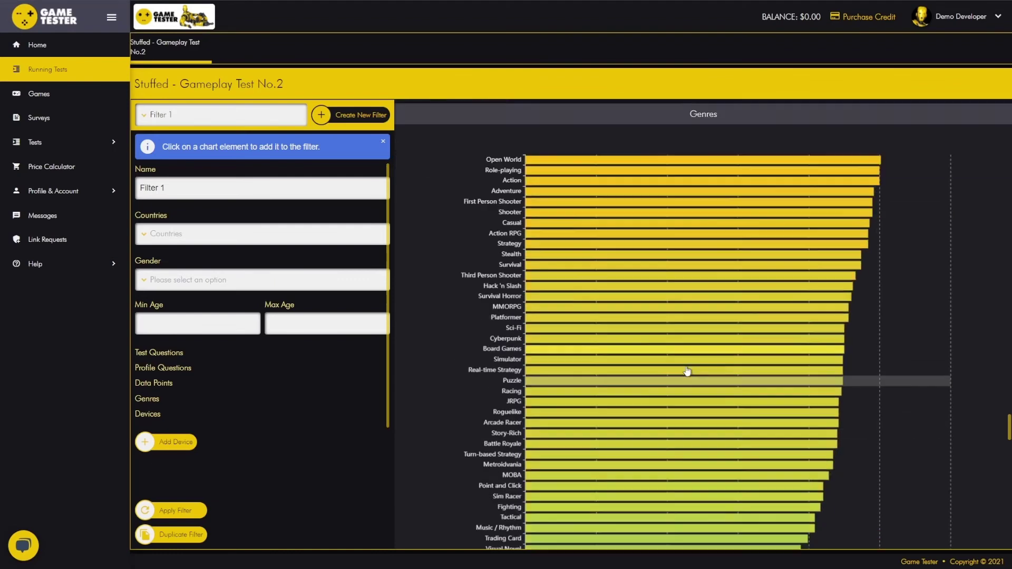
pyautogui.scroll(-7, 687, 373)
pyautogui.scroll(-5, 657, 417)
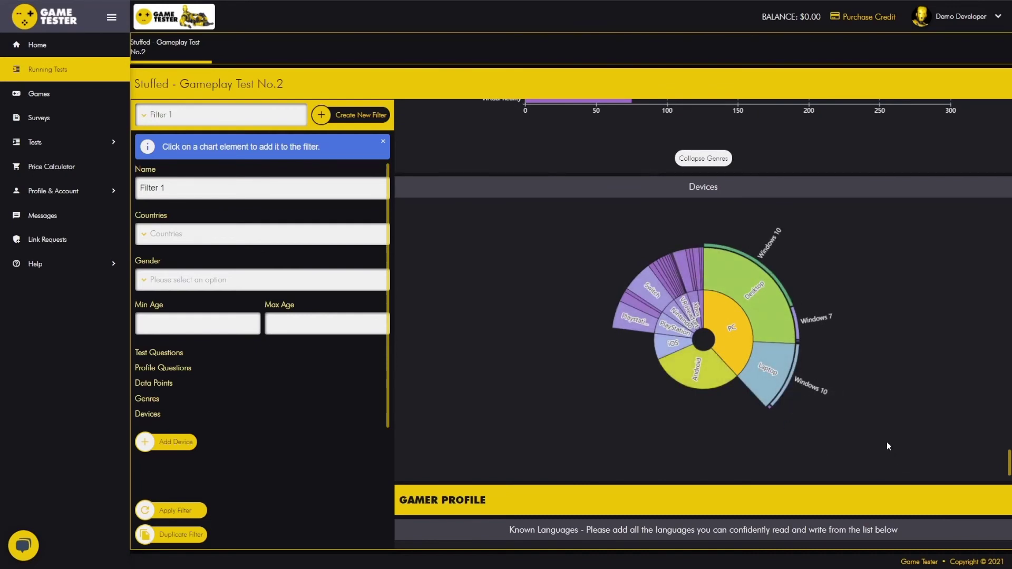
# Step: Review the Gamer Profile charts on known languages, gamer type, gaming preference, weekly hours and internet download speed
pyautogui.scroll(-5, 510, 385)
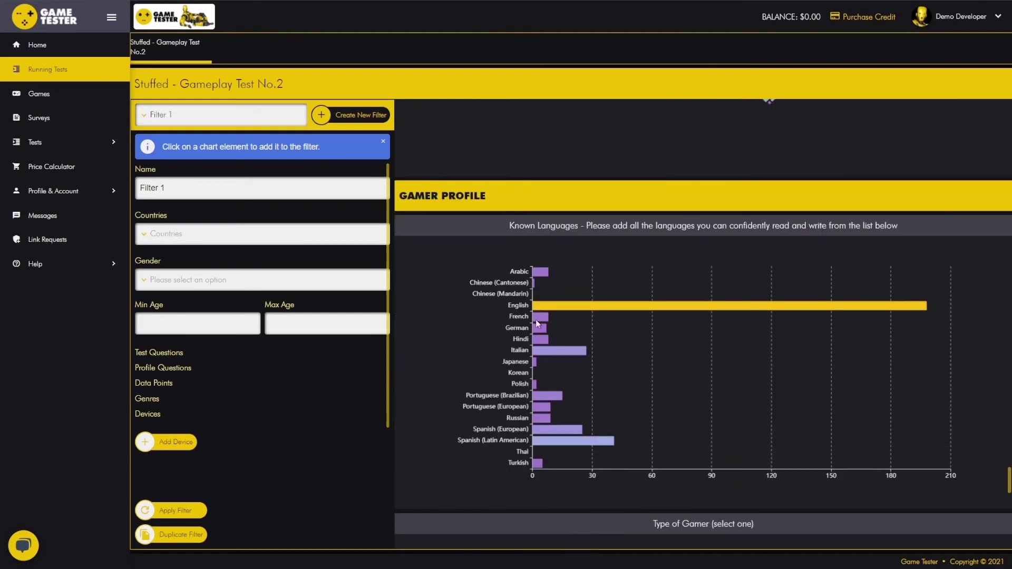
pyautogui.scroll(-5, 448, 438)
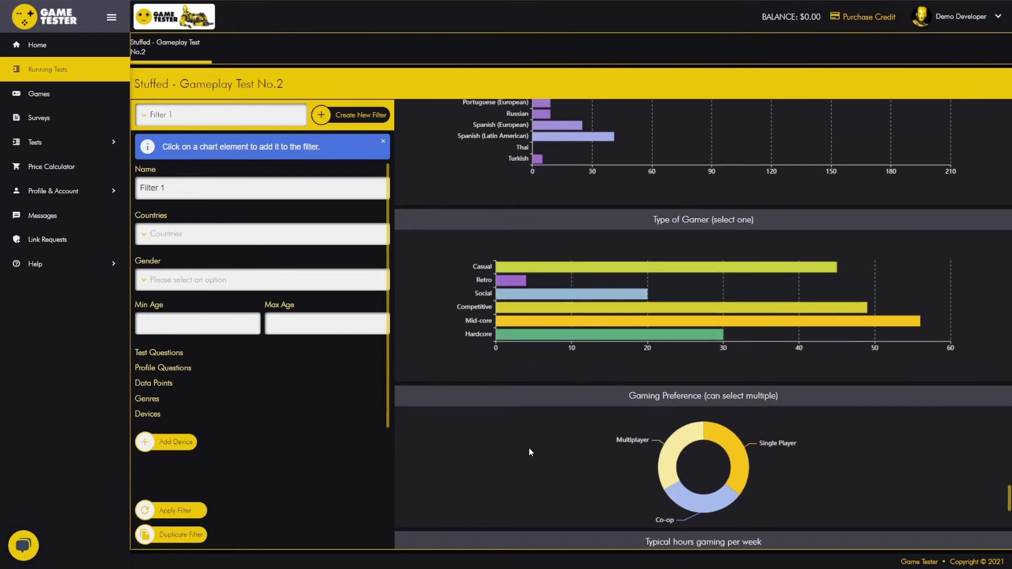
pyautogui.scroll(-2, 481, 394)
pyautogui.scroll(-4, 481, 394)
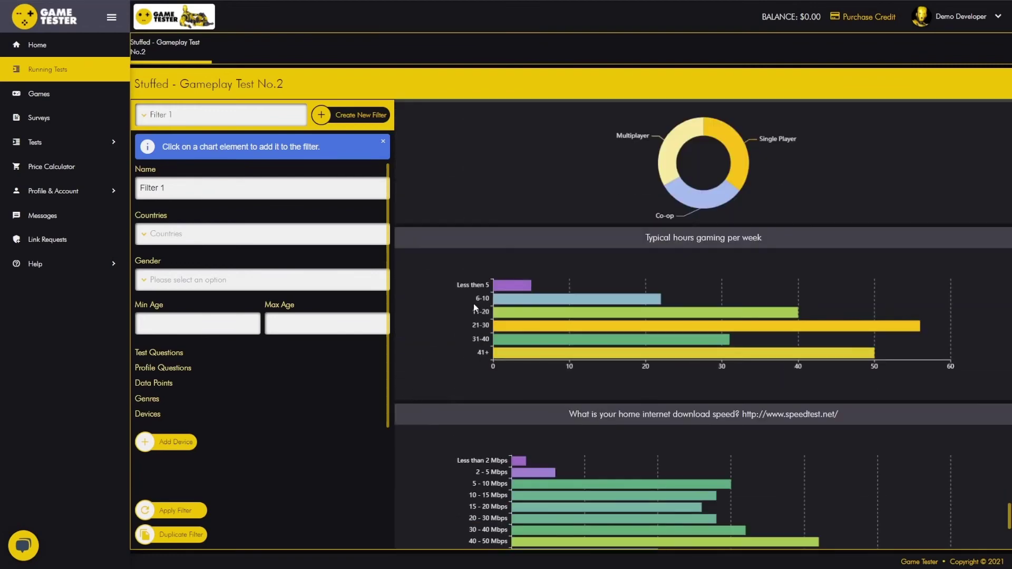
pyautogui.scroll(-3, 480, 365)
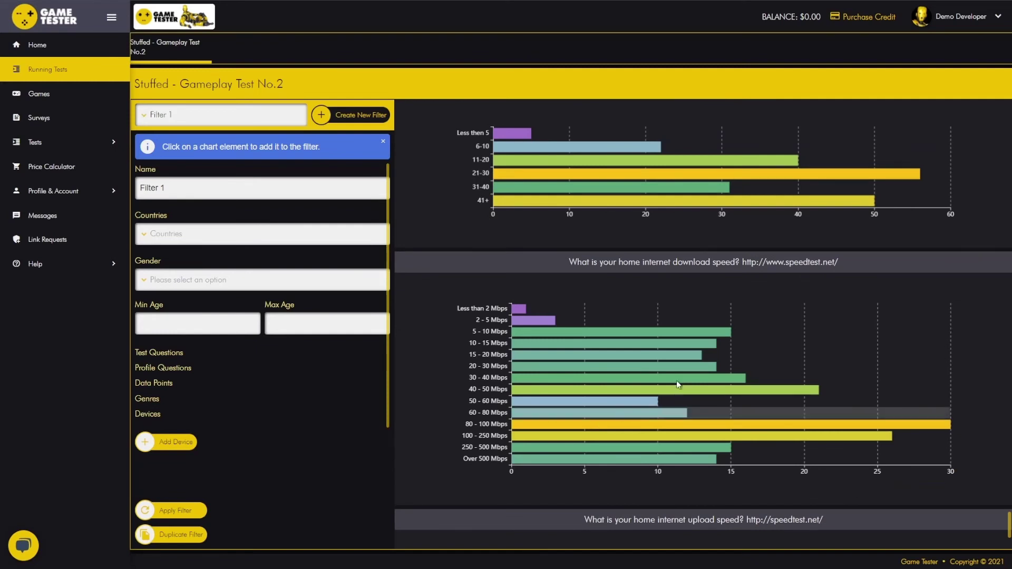
pyautogui.scroll(5, 859, 362)
pyautogui.scroll(12, 850, 431)
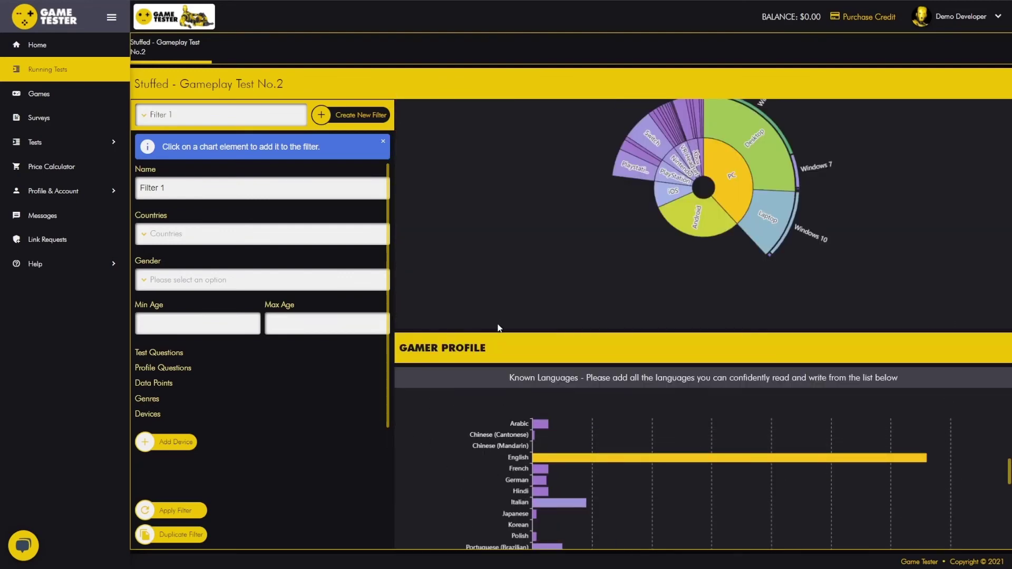
# Step: Filter the test results to testers who answered Yes to "Would you consider purchasing Stuffed (either for yourself or someone else) when it's released?"
pyautogui.scroll(7, 497, 326)
pyautogui.scroll(10, 496, 328)
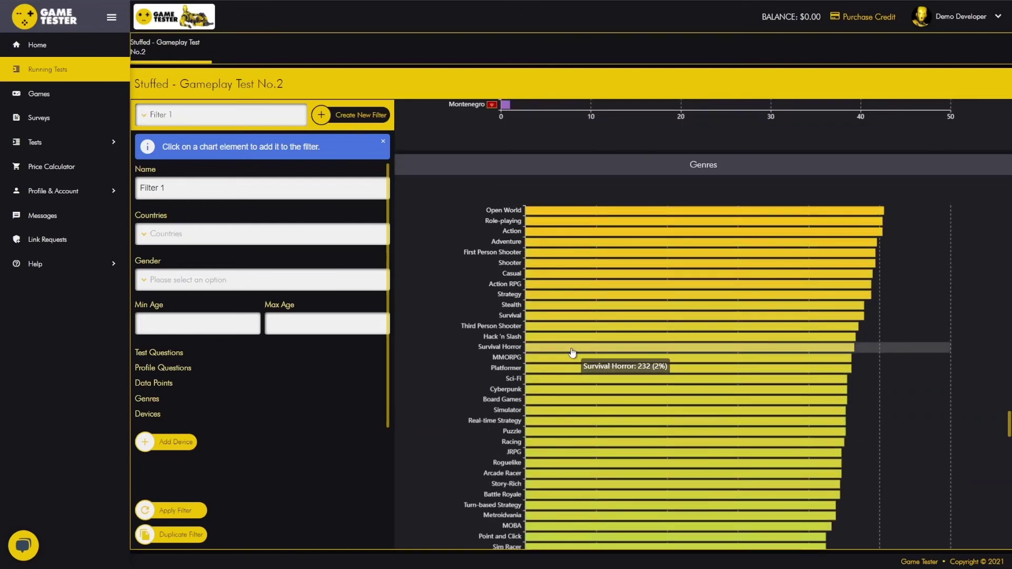
pyautogui.scroll(6, 621, 295)
pyautogui.scroll(10, 622, 295)
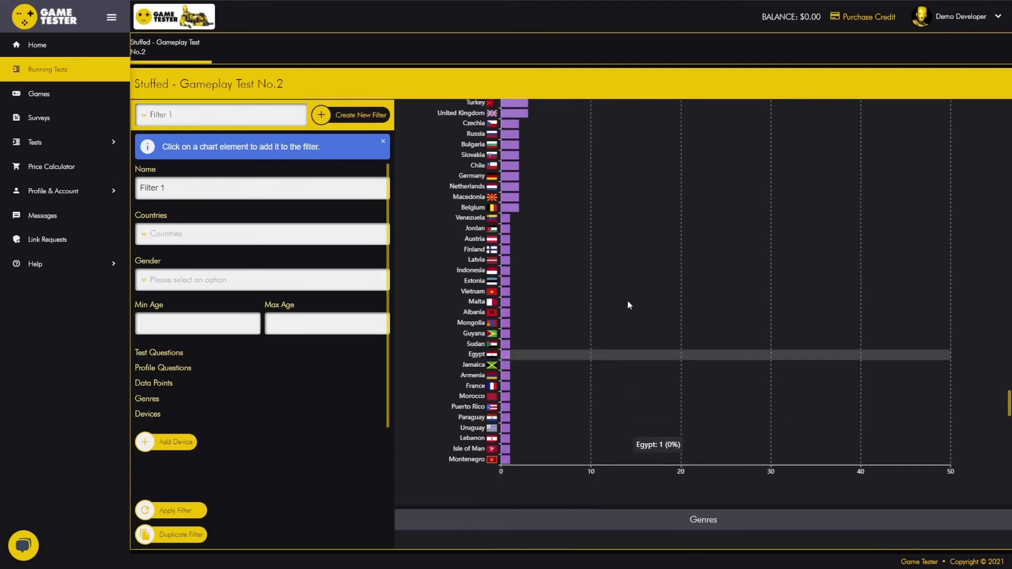
pyautogui.scroll(3, 704, 366)
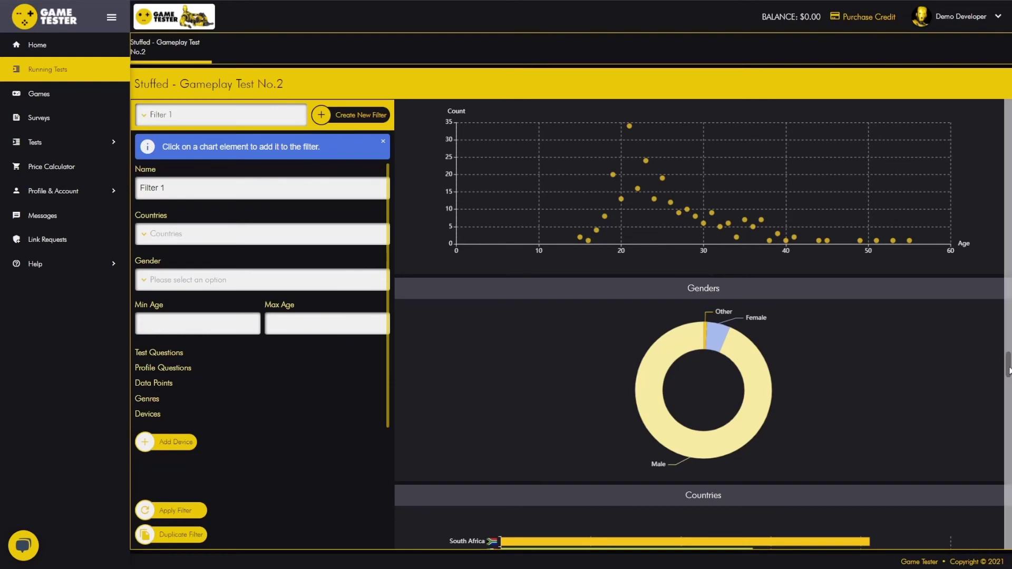
pyautogui.moveTo(1008, 365); pyautogui.dragTo(1009, 116)
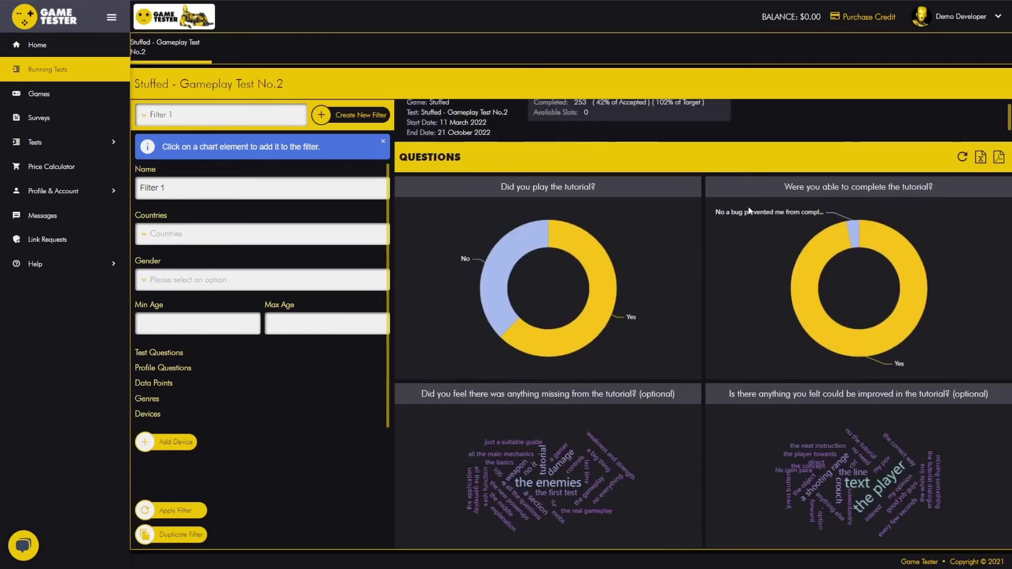
pyautogui.scroll(2, 710, 216)
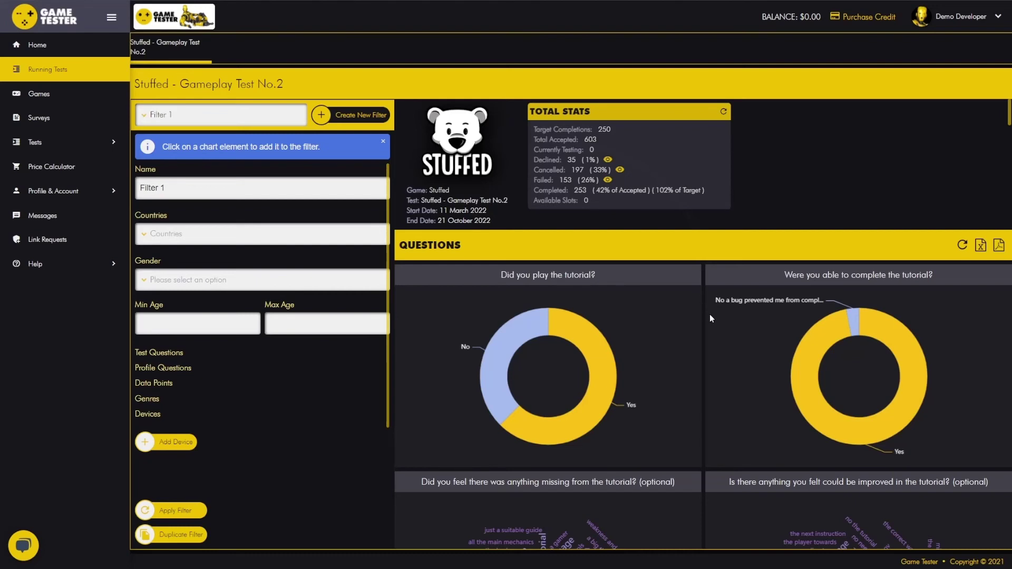
pyautogui.scroll(-15, 713, 328)
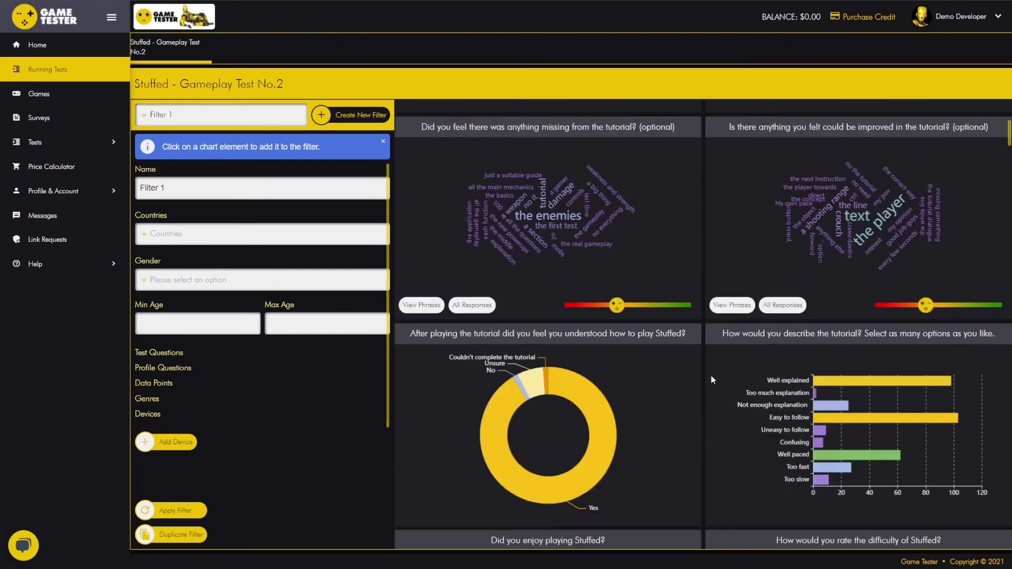
pyautogui.scroll(-10, 699, 388)
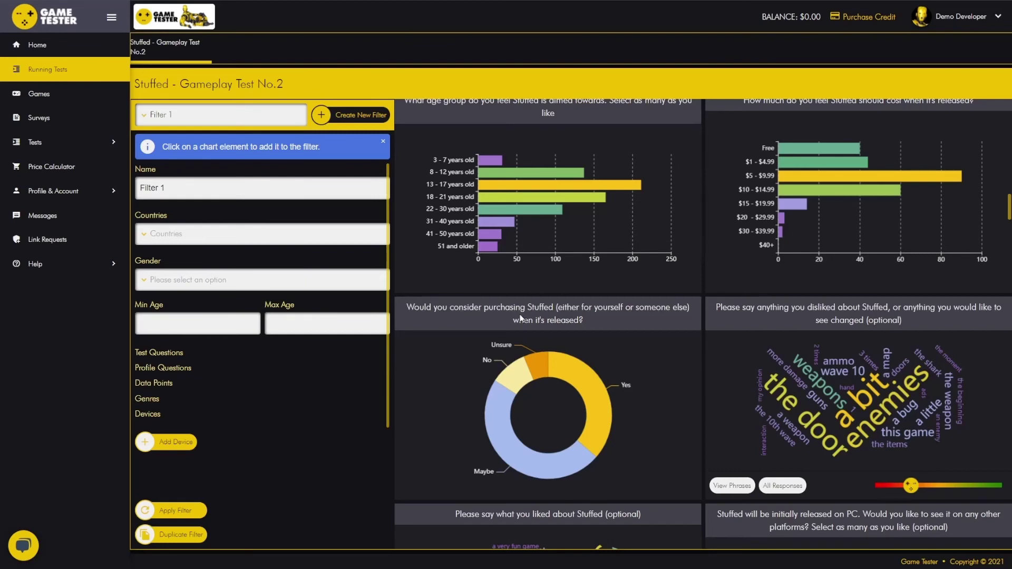
pyautogui.moveTo(596, 416)
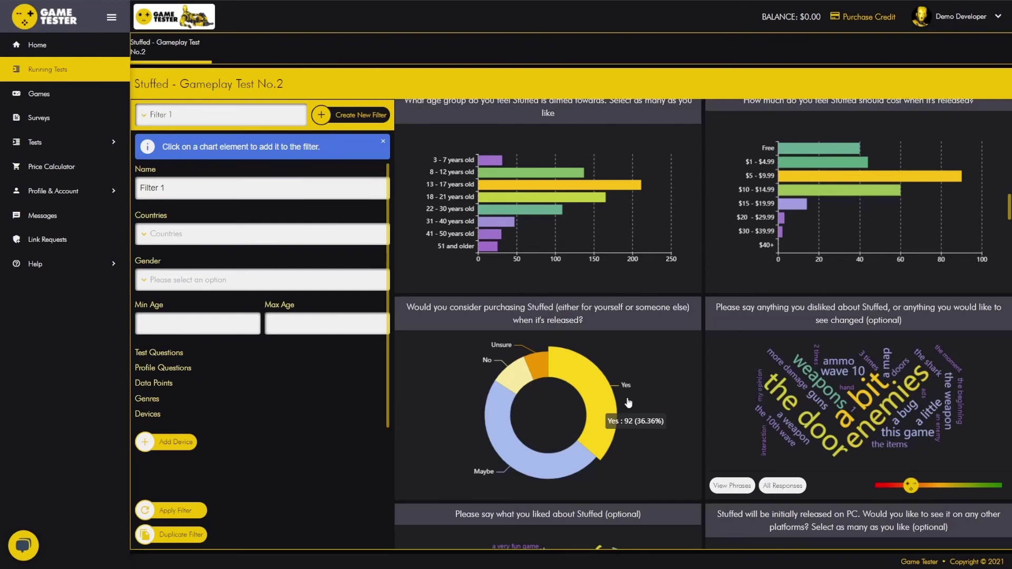
pyautogui.click(594, 395)
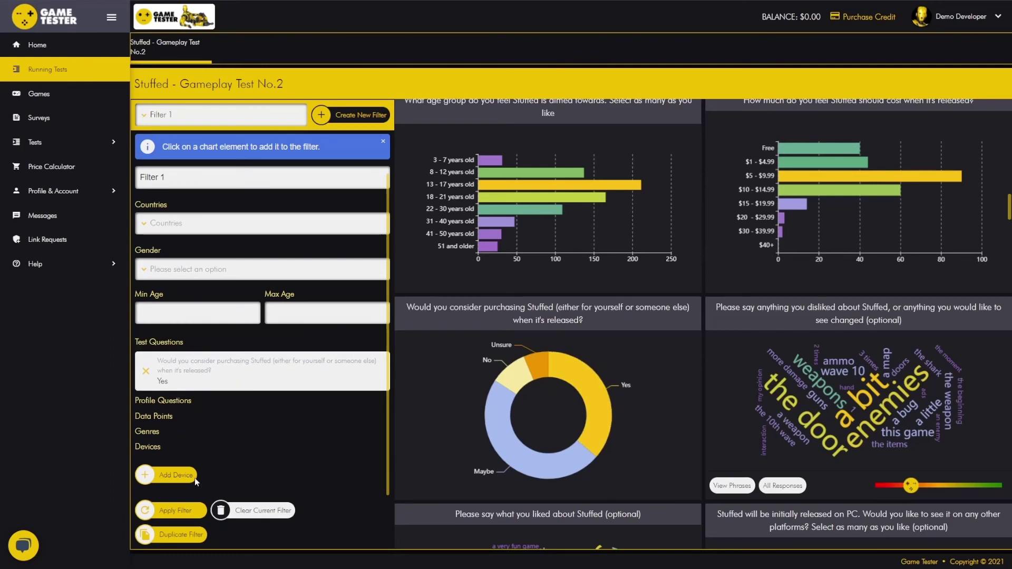
pyautogui.click(171, 512)
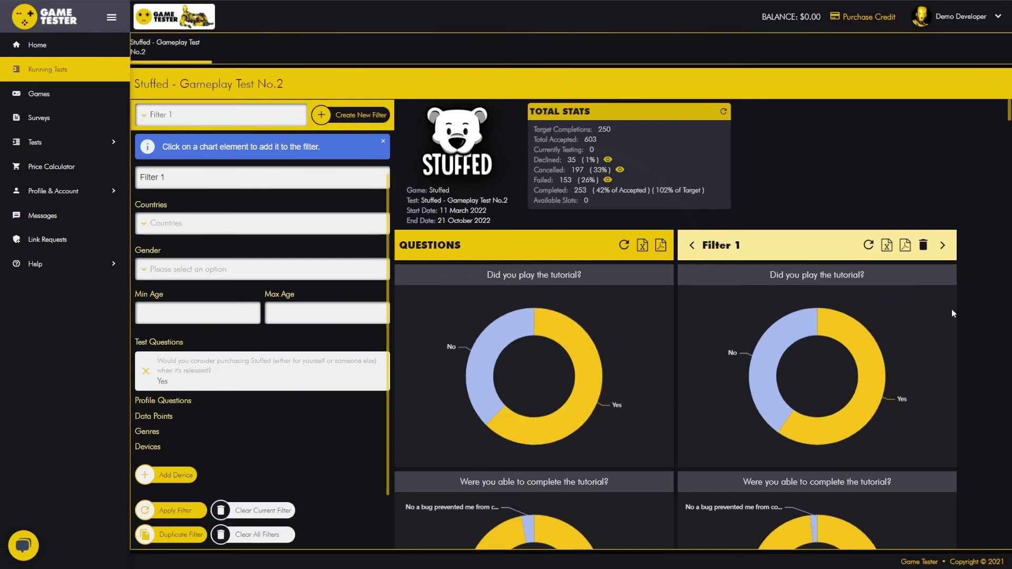
# Step: Compare the overall and Filter 1 answers on the tutorial, enjoyment, difficulty, playing with friends and frame rate drops
pyautogui.scroll(-8, 951, 301)
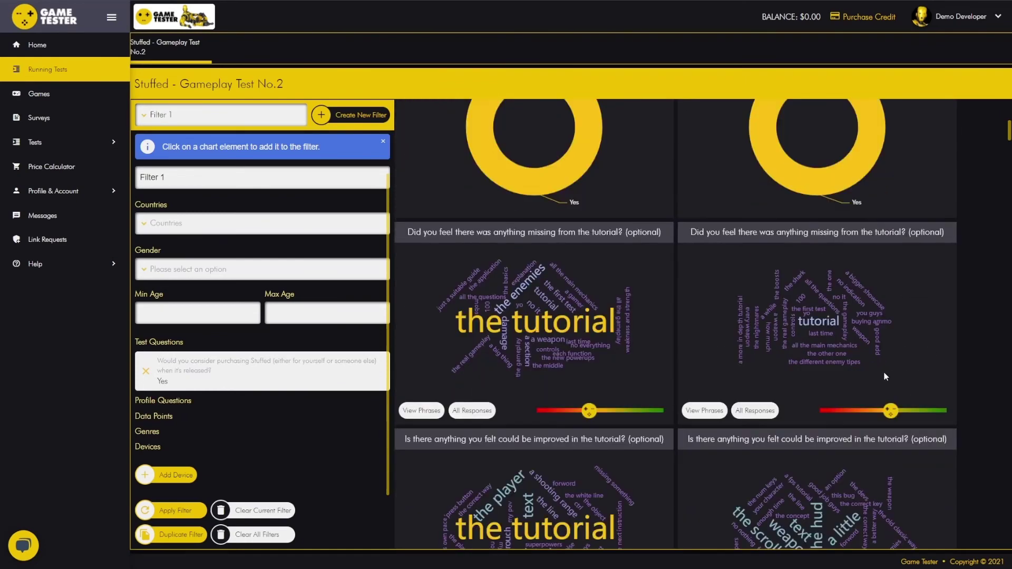
pyautogui.scroll(-9, 884, 372)
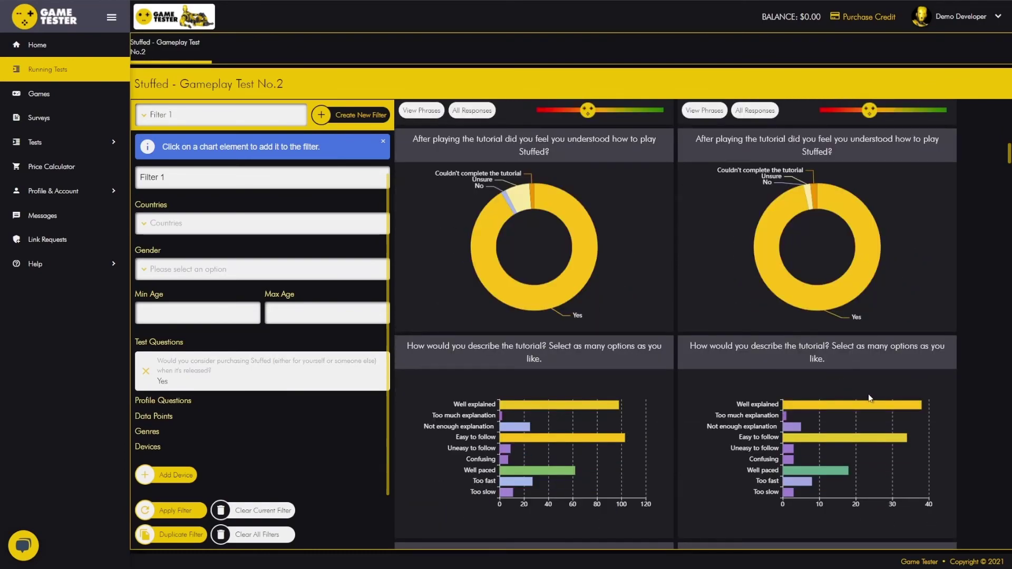
pyautogui.scroll(-2, 870, 398)
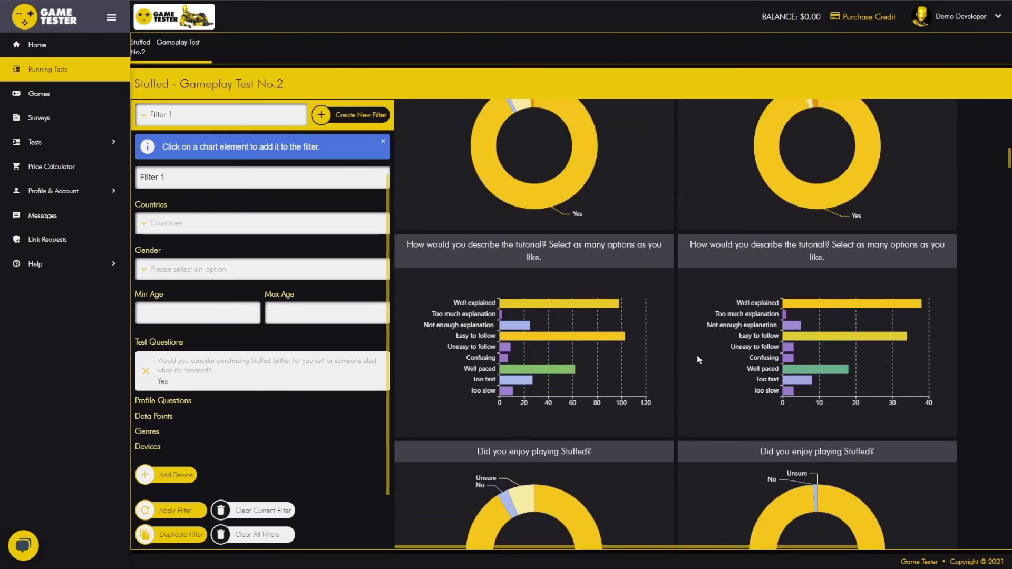
pyautogui.scroll(-5, 699, 359)
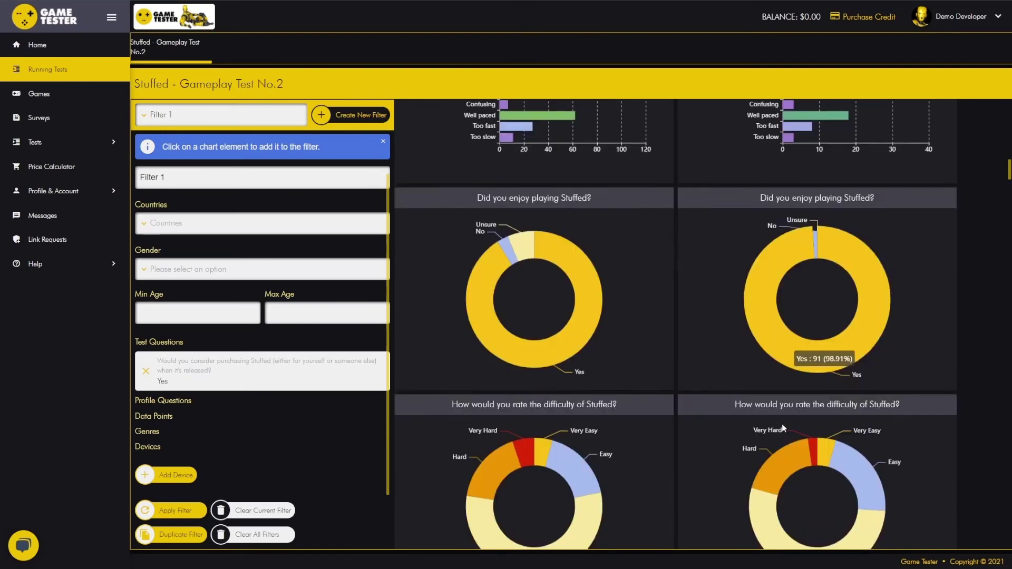
pyautogui.scroll(-4, 784, 428)
pyautogui.scroll(-6, 723, 385)
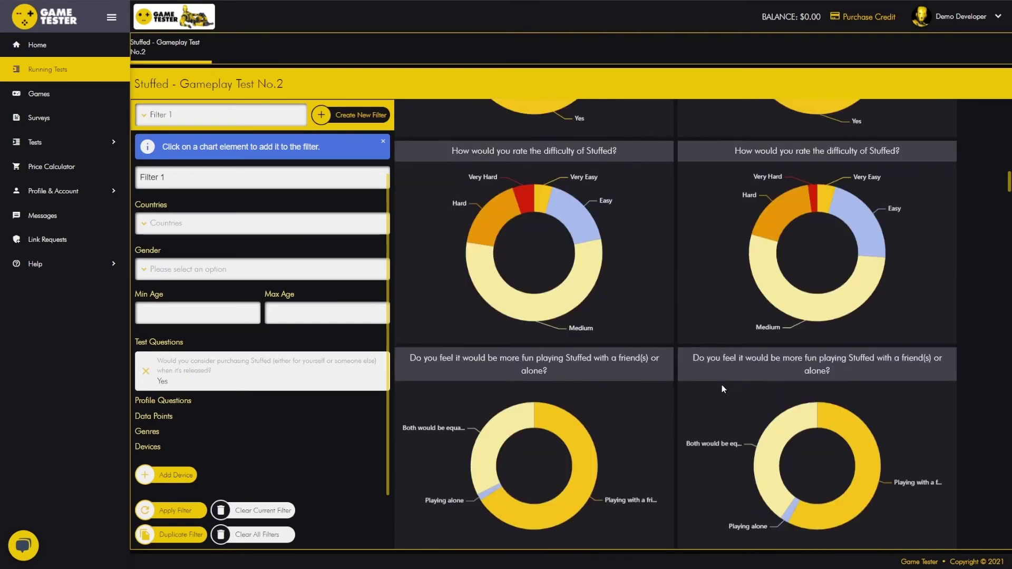
pyautogui.scroll(-1, 728, 393)
pyautogui.scroll(-15, 733, 406)
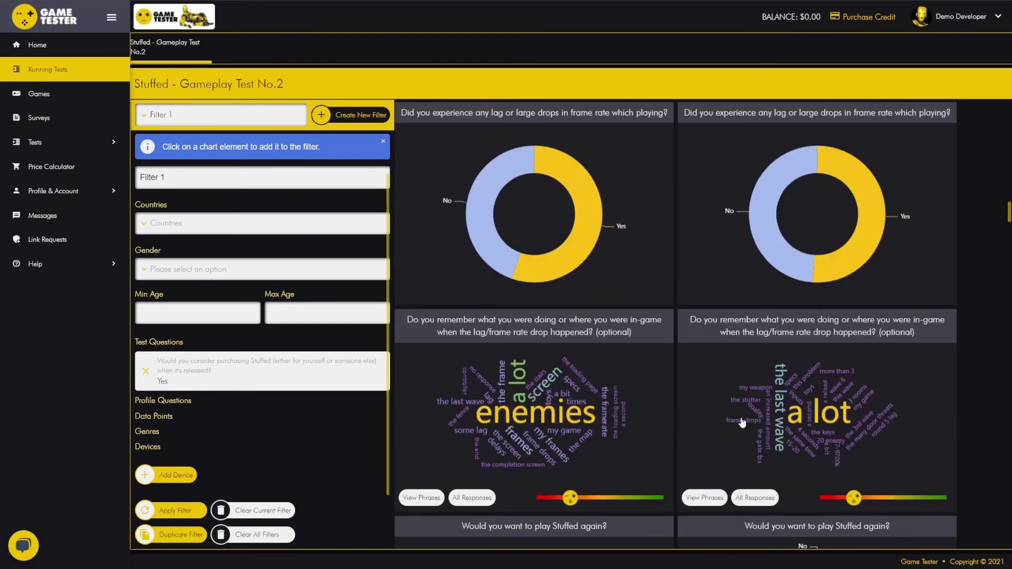
# Step: Compare the overall and Filter 1 answers on target age group, expected price, purchase interest and other platforms
pyautogui.scroll(-5, 736, 414)
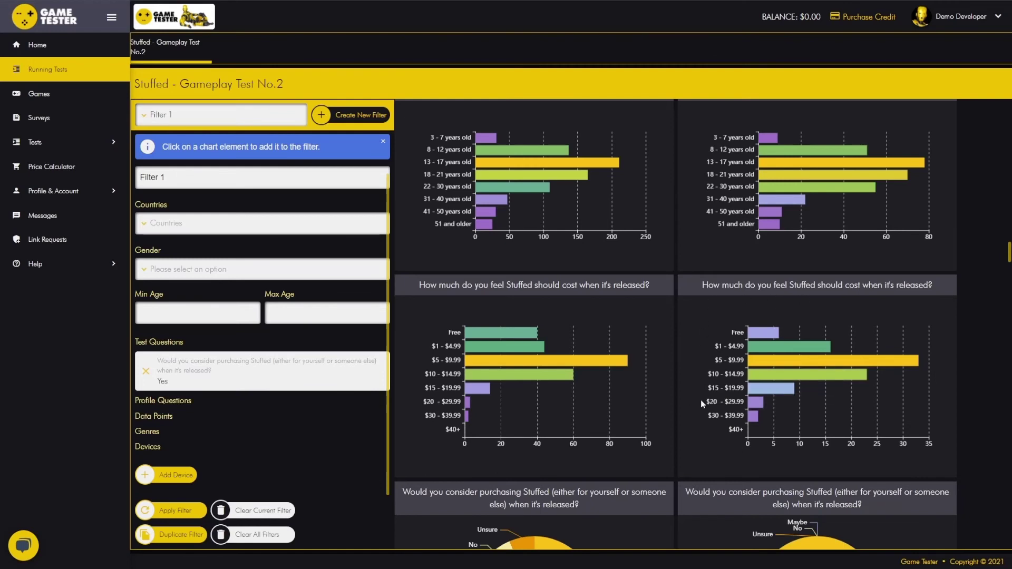
pyautogui.moveTo(776, 397)
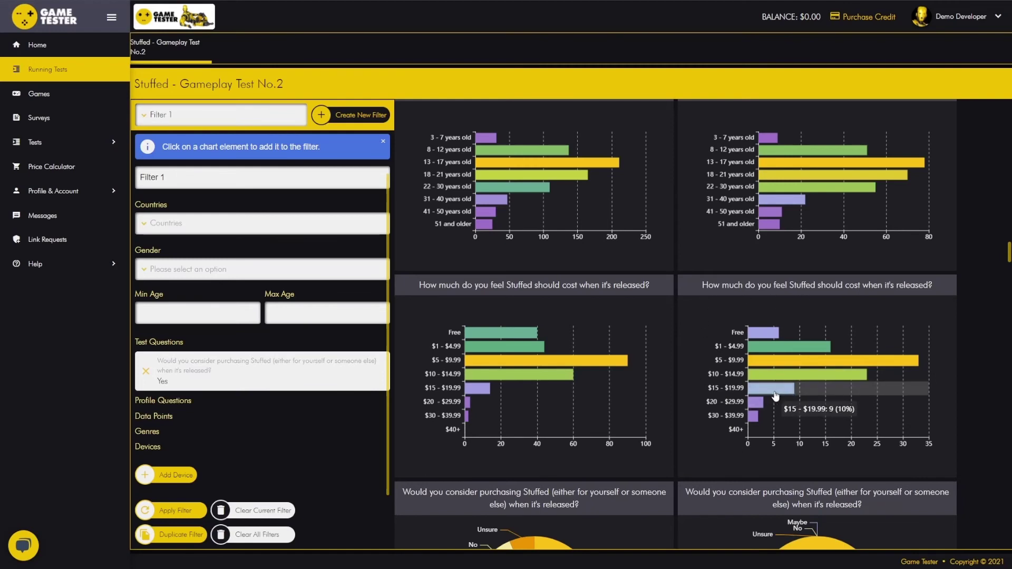
pyautogui.moveTo(484, 394)
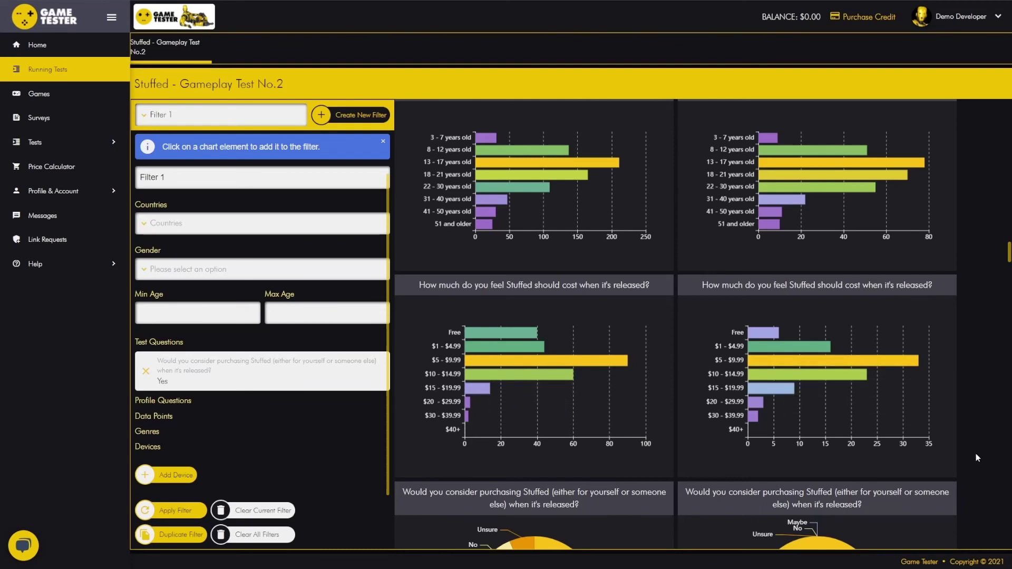
pyautogui.scroll(-4, 928, 406)
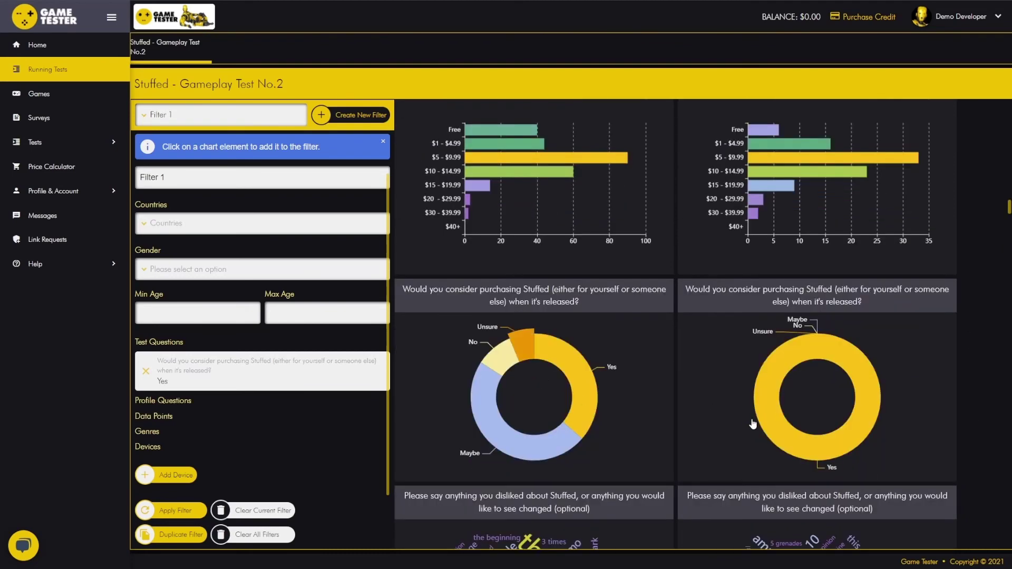
pyautogui.scroll(7, 711, 425)
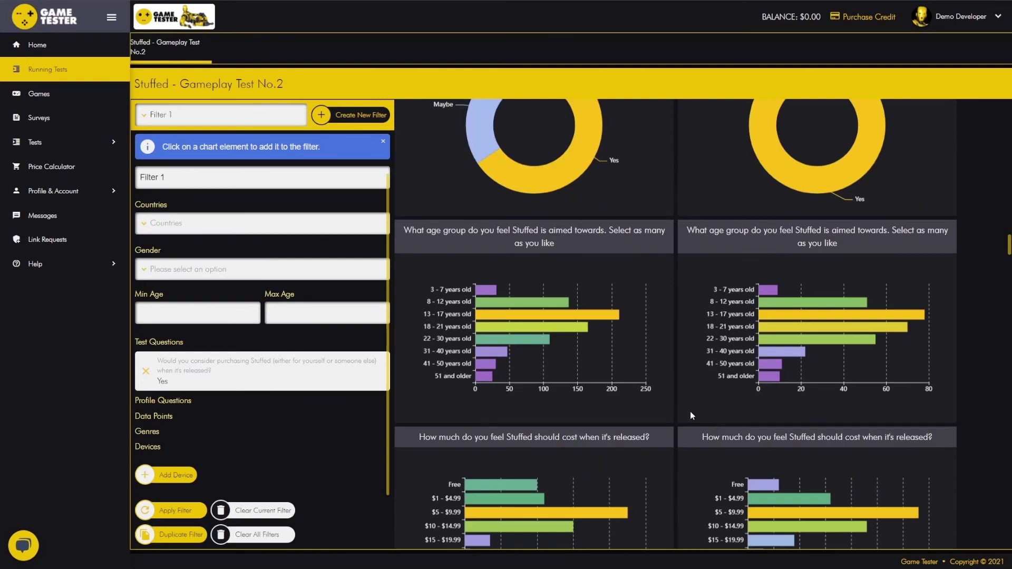
pyautogui.scroll(-20, 757, 405)
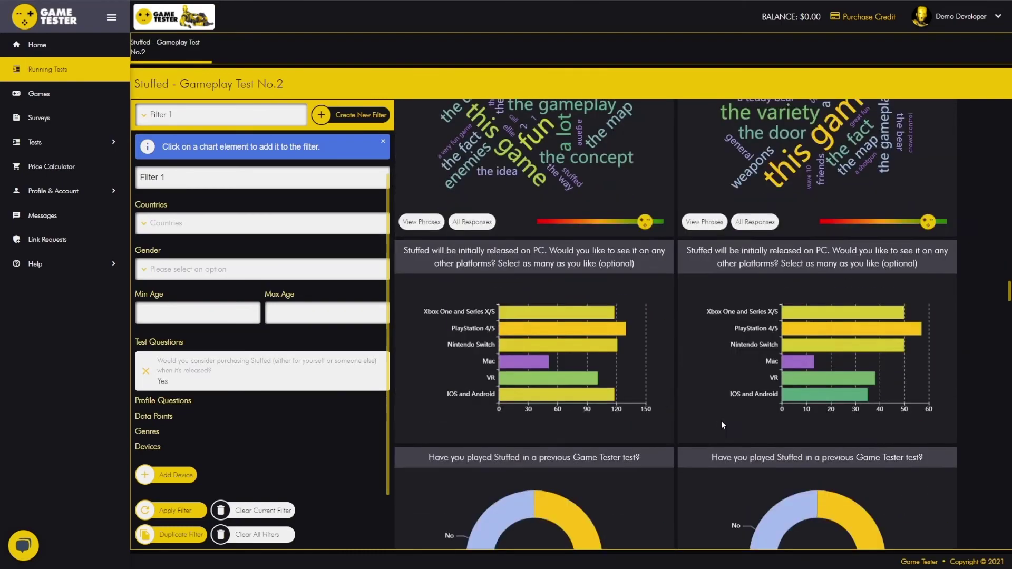
# Step: Compare the data points and tester countries between all testers and Filter 1
pyautogui.scroll(-20, 730, 429)
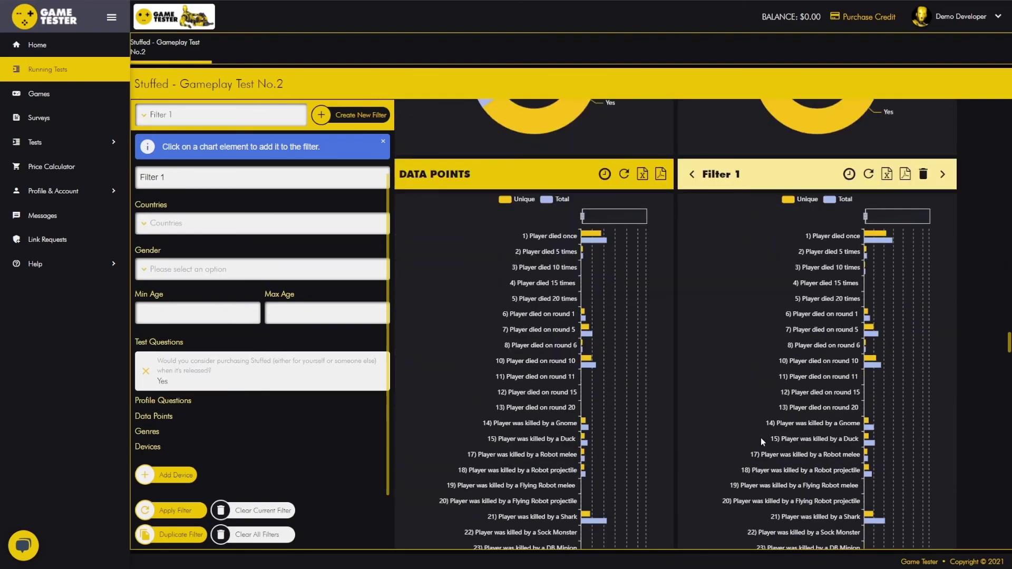
pyautogui.scroll(2, 748, 436)
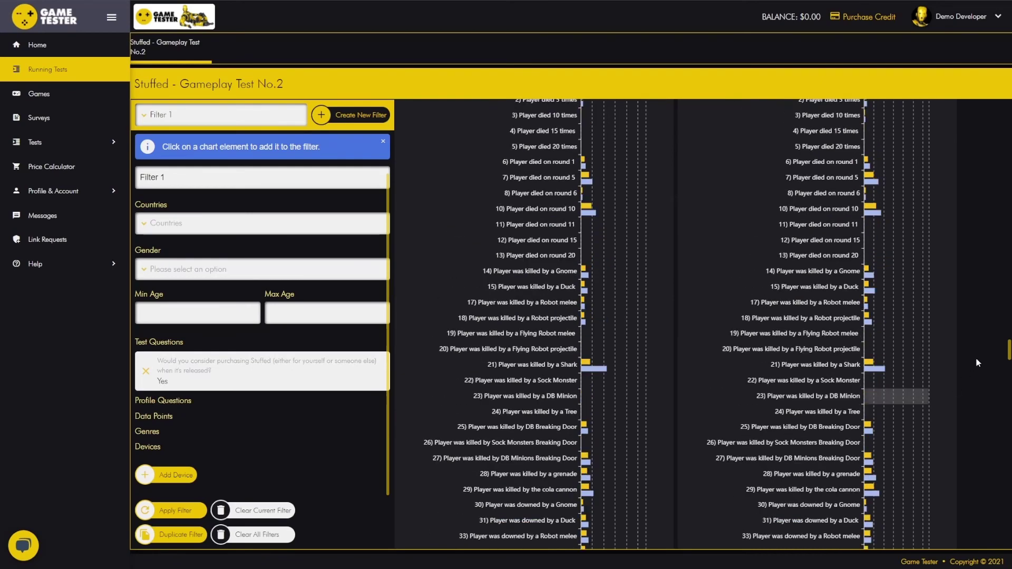
pyautogui.moveTo(1008, 350); pyautogui.dragTo(1002, 442)
pyautogui.scroll(2, 1002, 443)
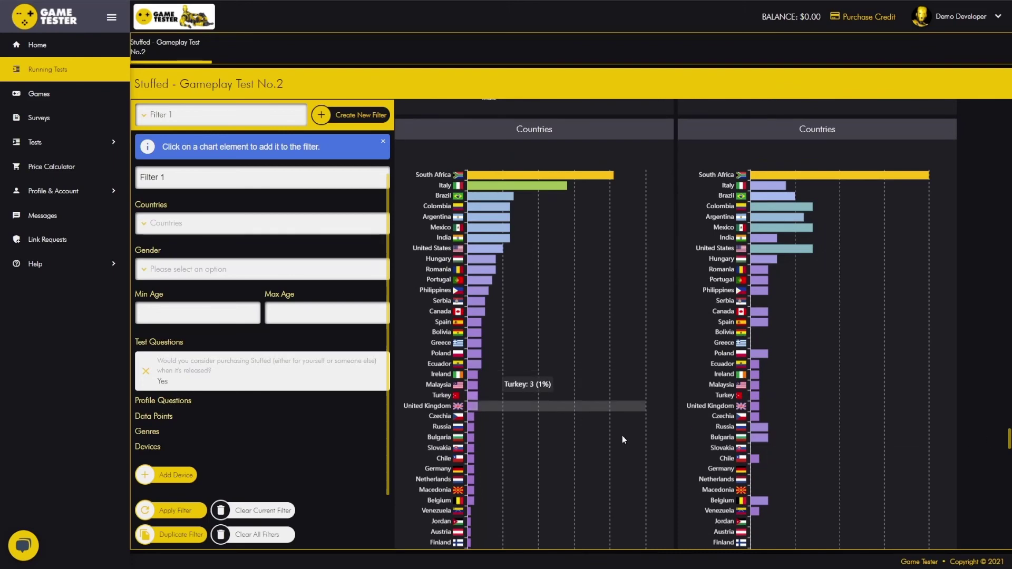
pyautogui.scroll(-6, 841, 415)
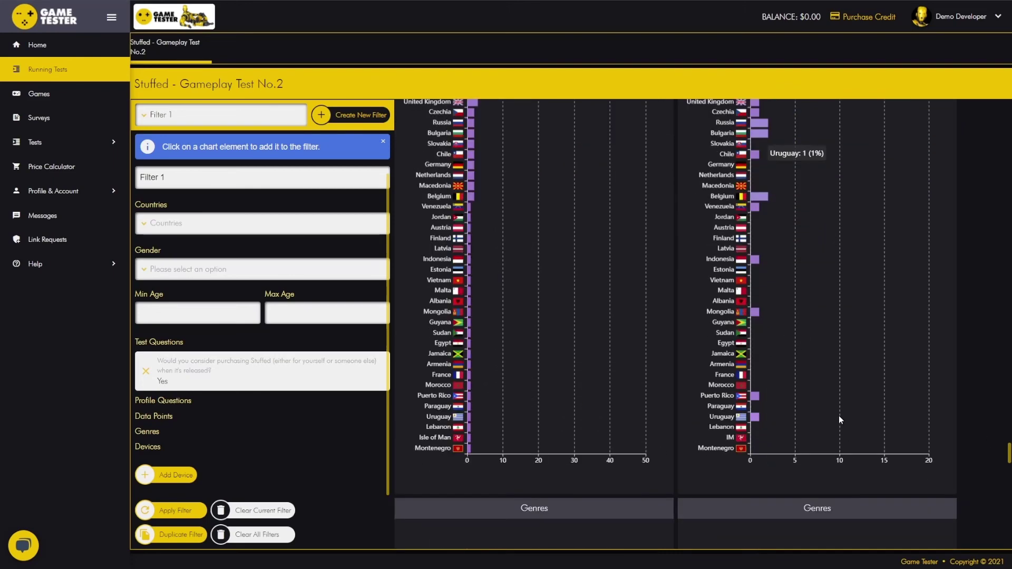
pyautogui.scroll(8, 847, 374)
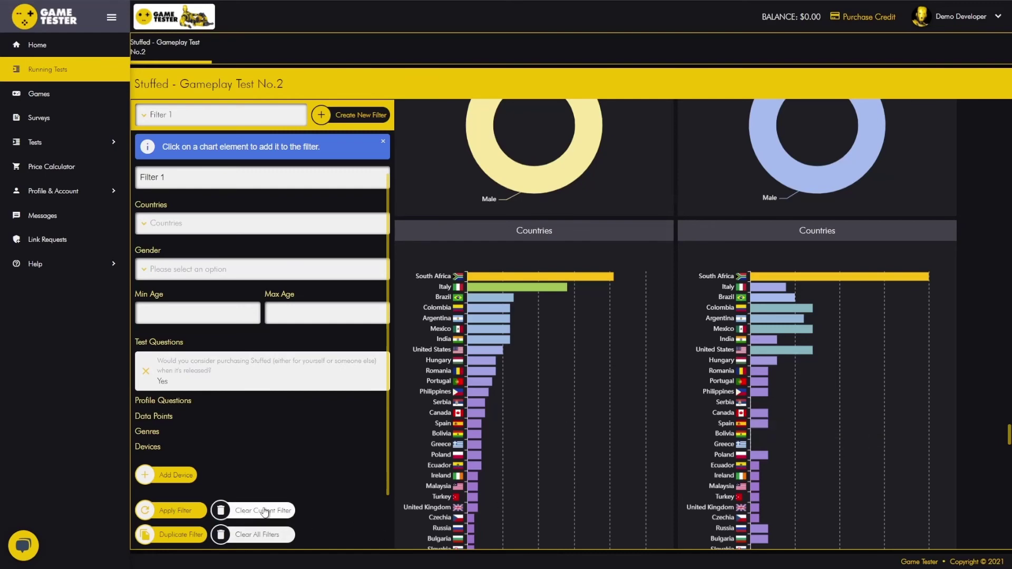
# Step: Clear the current filter from the test results
pyautogui.click(252, 520)
pyautogui.click(254, 519)
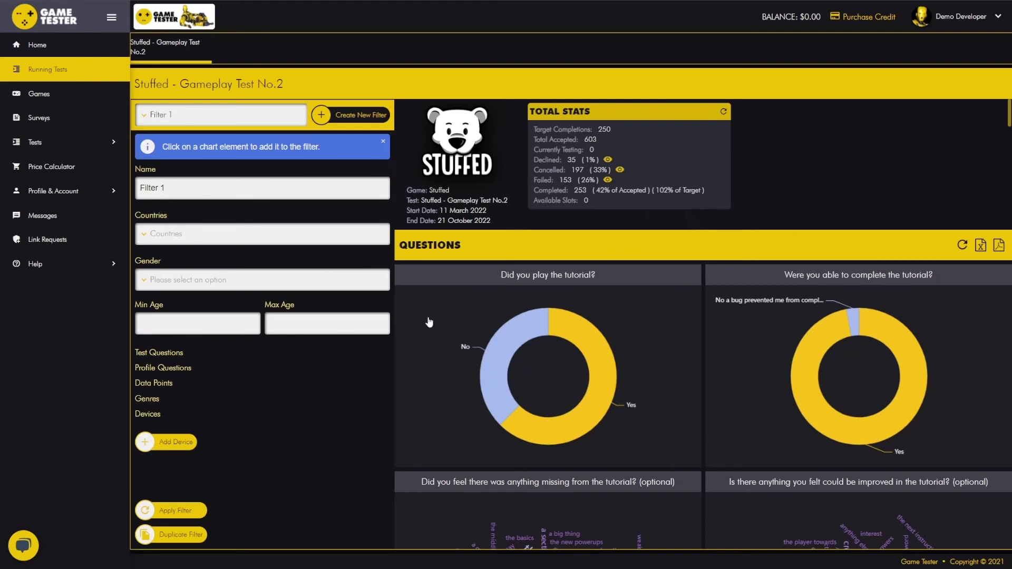
# Step: View the list of ended tests and return to the home page
pyautogui.click(45, 142)
pyautogui.click(69, 216)
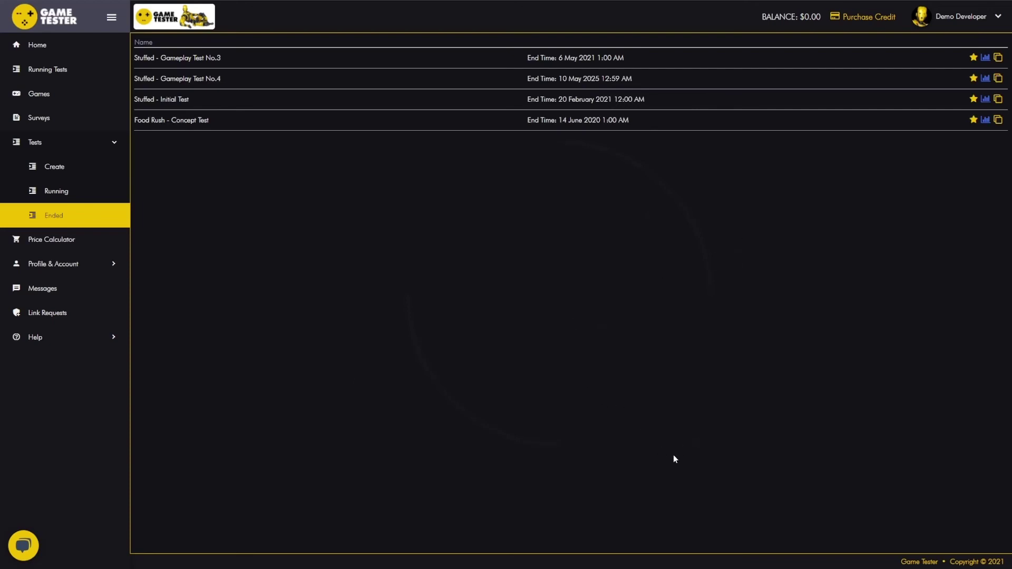
pyautogui.click(37, 43)
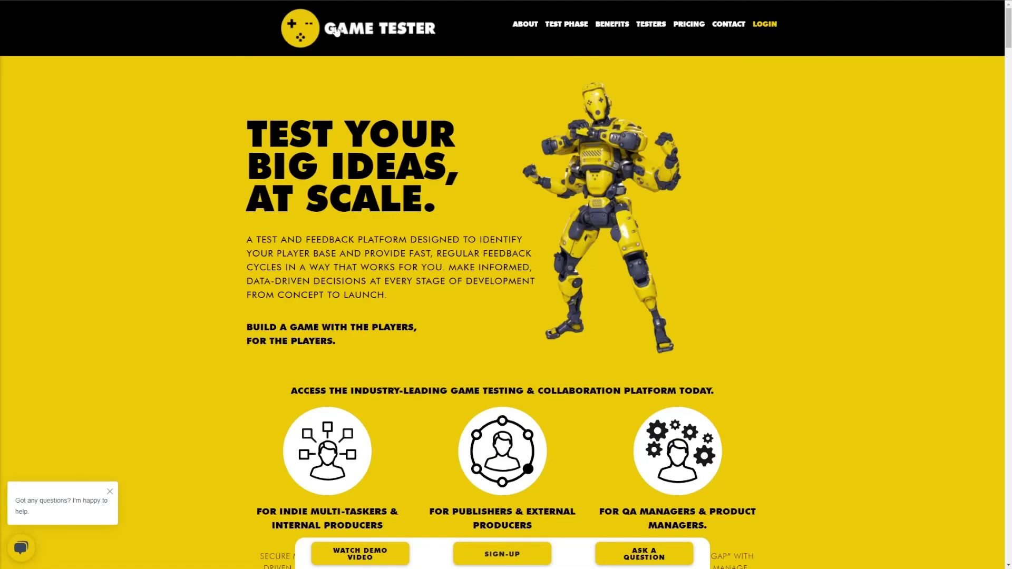
# Step: On the Game Tester website, review the pricing section's custom test package options and its cost per tester
pyautogui.click(689, 27)
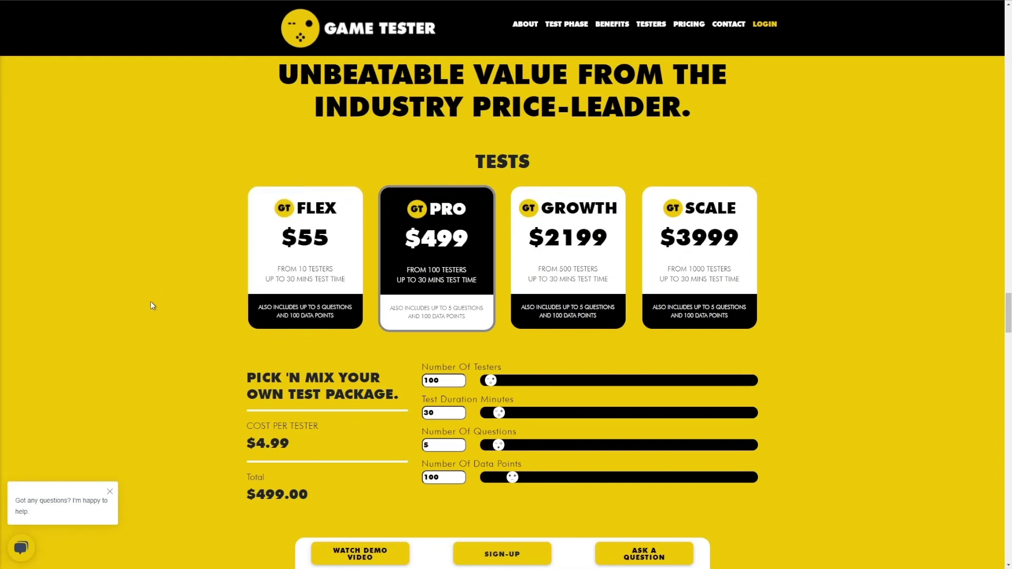
pyautogui.scroll(-1, 211, 305)
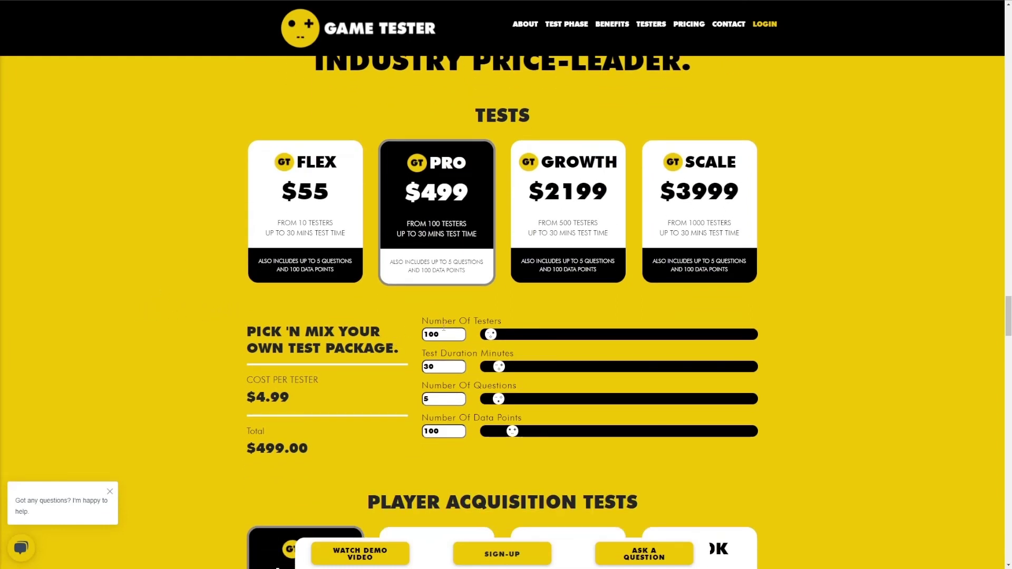
pyautogui.doubleClick(431, 334)
pyautogui.click(441, 368)
pyautogui.click(427, 400)
pyautogui.doubleClick(428, 400)
pyautogui.press('Tab')
pyautogui.moveTo(259, 401); pyautogui.dragTo(292, 404)
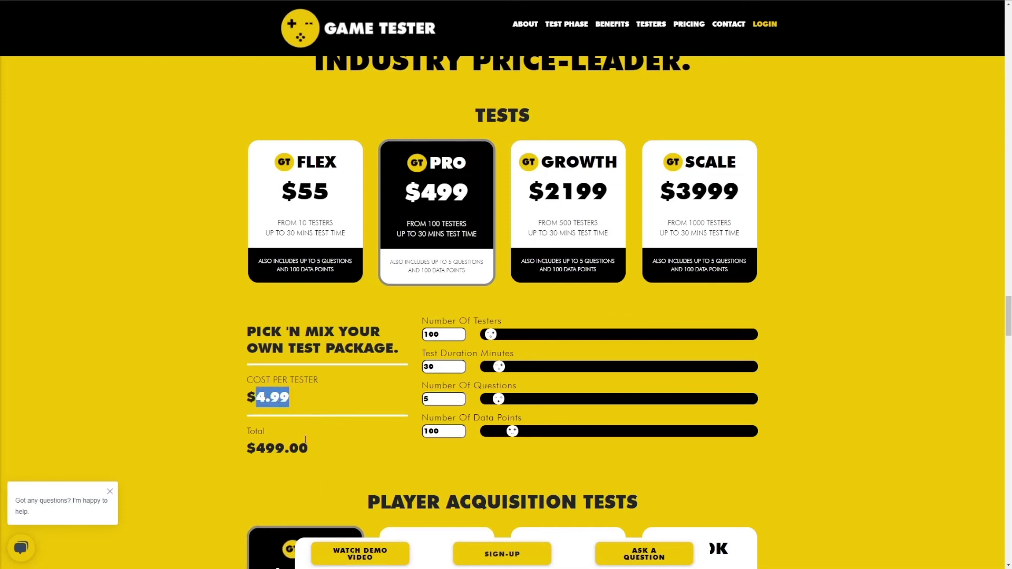
# Step: Set the number of questions to 10 in the custom test package calculator
pyautogui.click(440, 401)
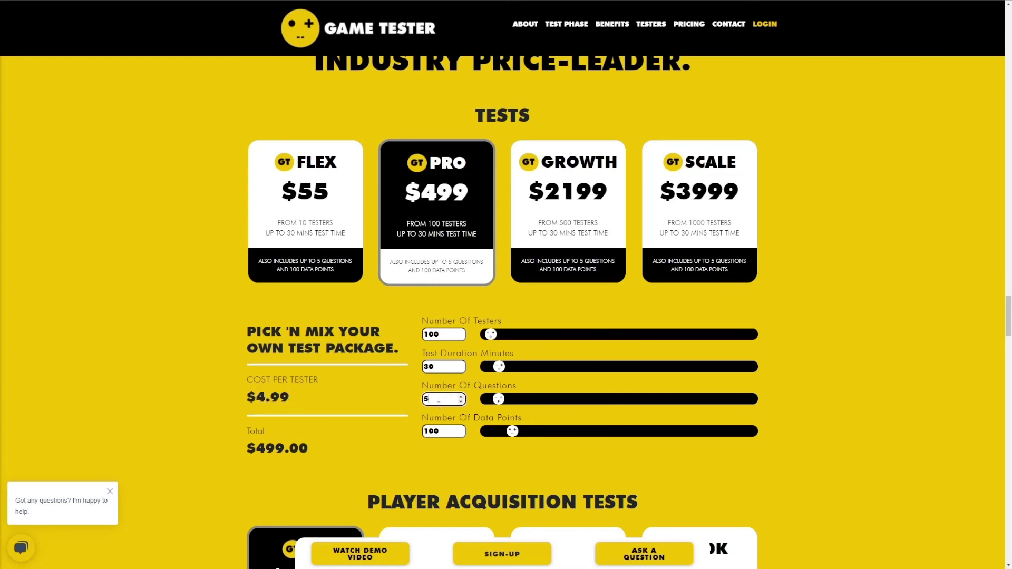
pyautogui.moveTo(439, 401); pyautogui.dragTo(425, 399)
pyautogui.write('10')
pyautogui.hotkey('shift', 'Left')
pyautogui.hotkey('shift', 'Left')
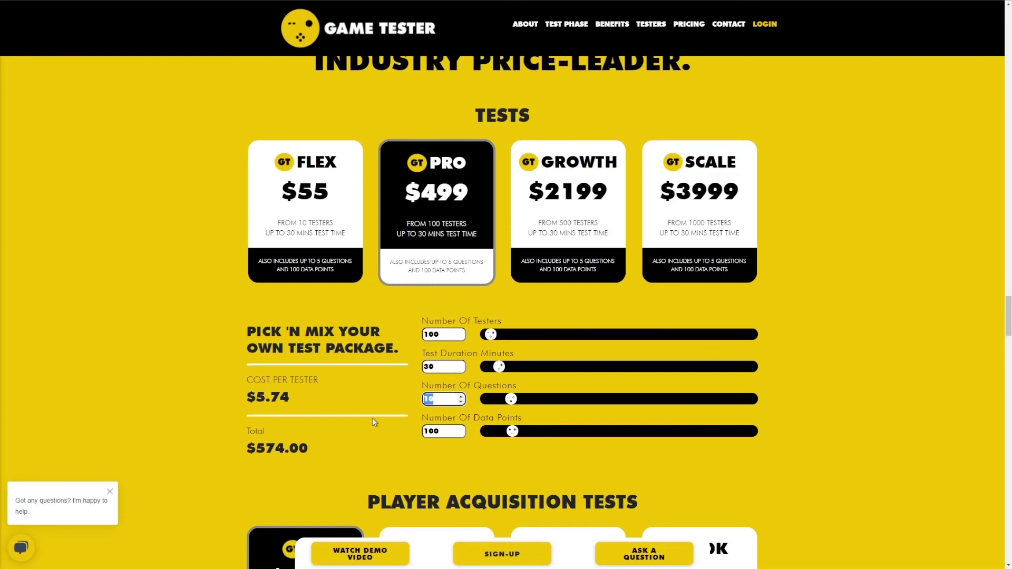
# Step: Try 0 questions and 530 testers in the custom test package calculator, and return it to the GT Pro package
pyautogui.write('0')
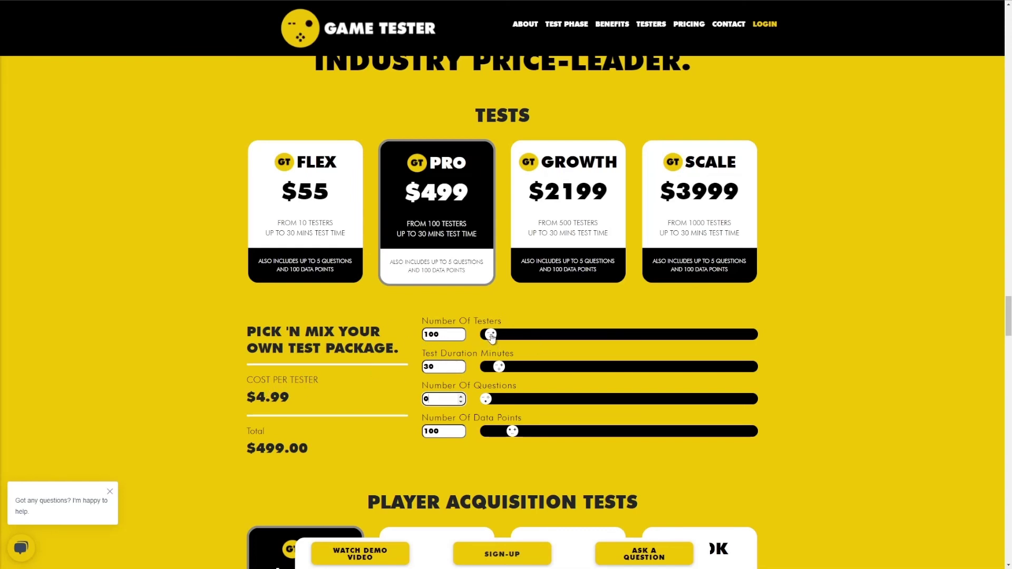
pyautogui.moveTo(491, 335); pyautogui.dragTo(514, 335)
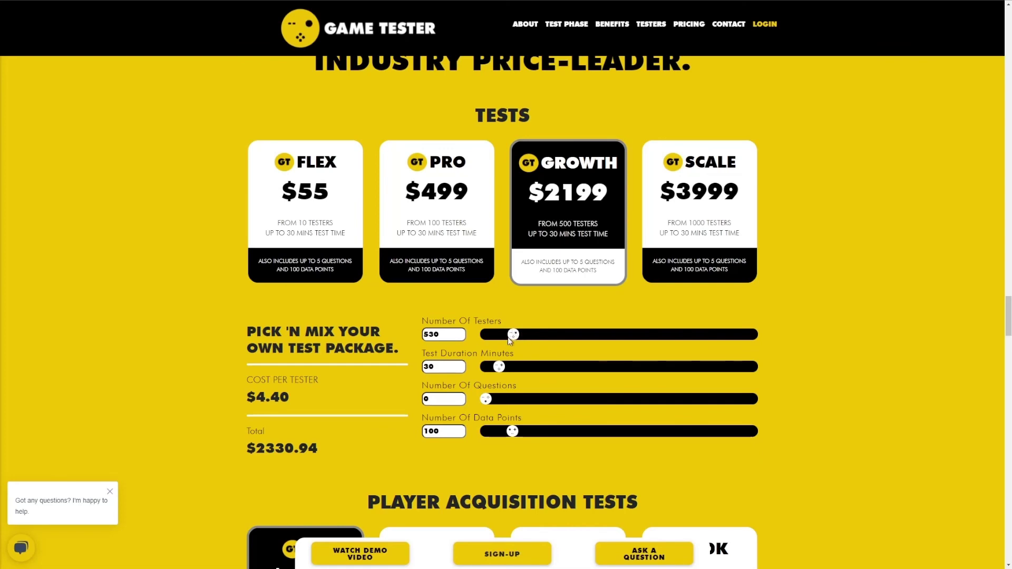
pyautogui.click(424, 223)
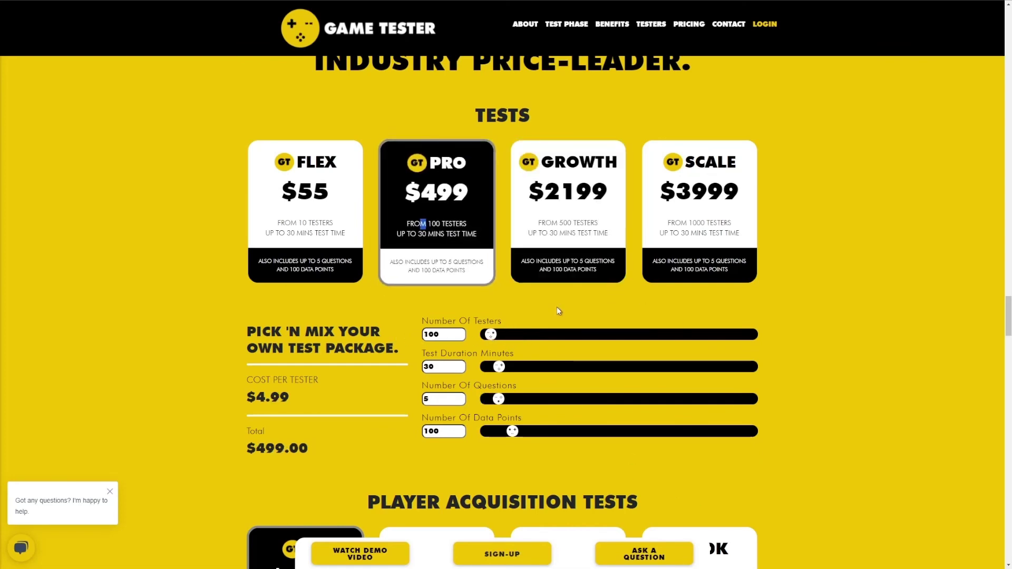
# Step: Review the player acquisition test packages and their custom calculator, comparing them with the standard test packages
pyautogui.scroll(-7, 557, 311)
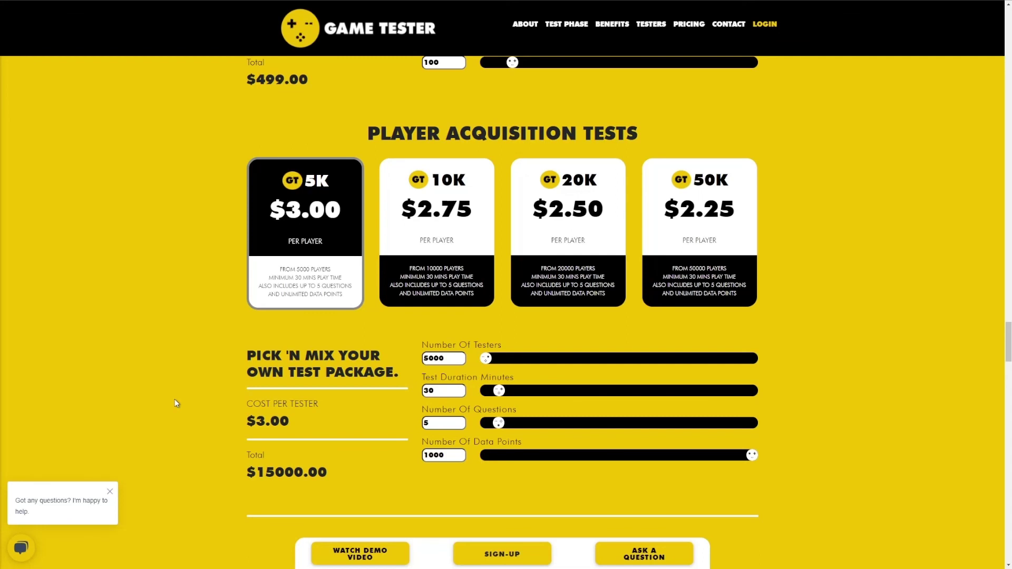
pyautogui.scroll(-1, 303, 383)
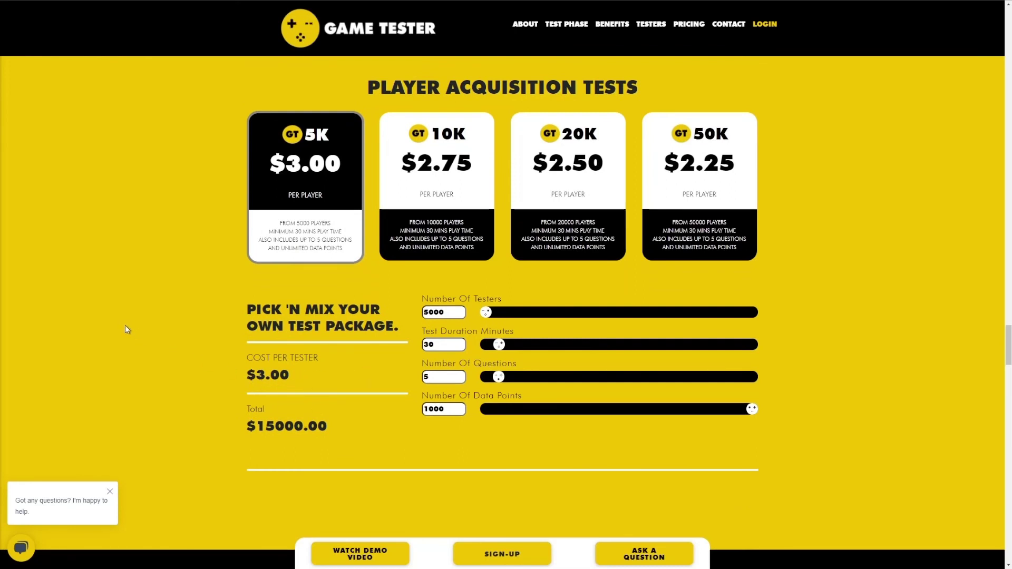
pyautogui.scroll(1, 102, 394)
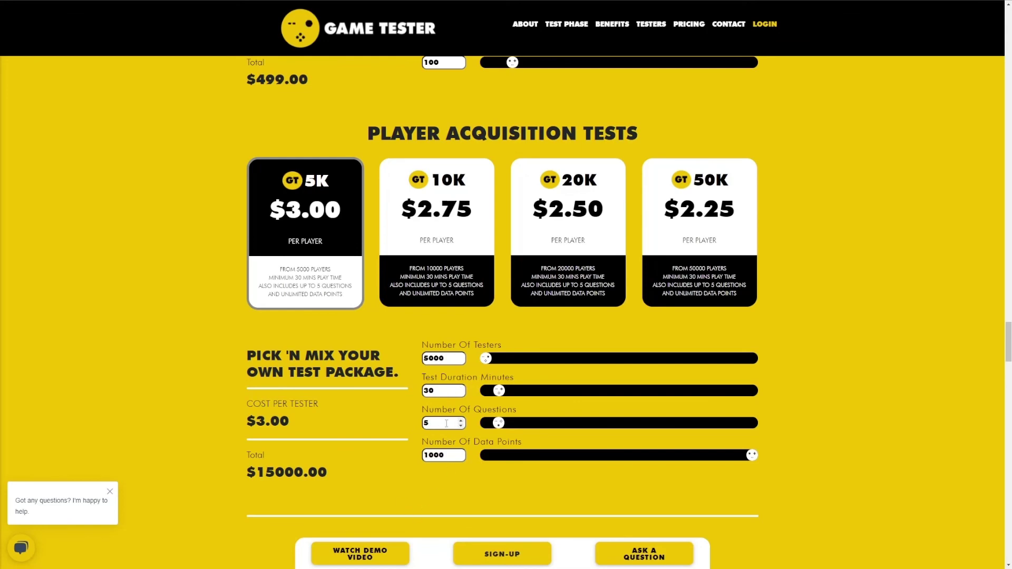
pyautogui.scroll(7, 607, 327)
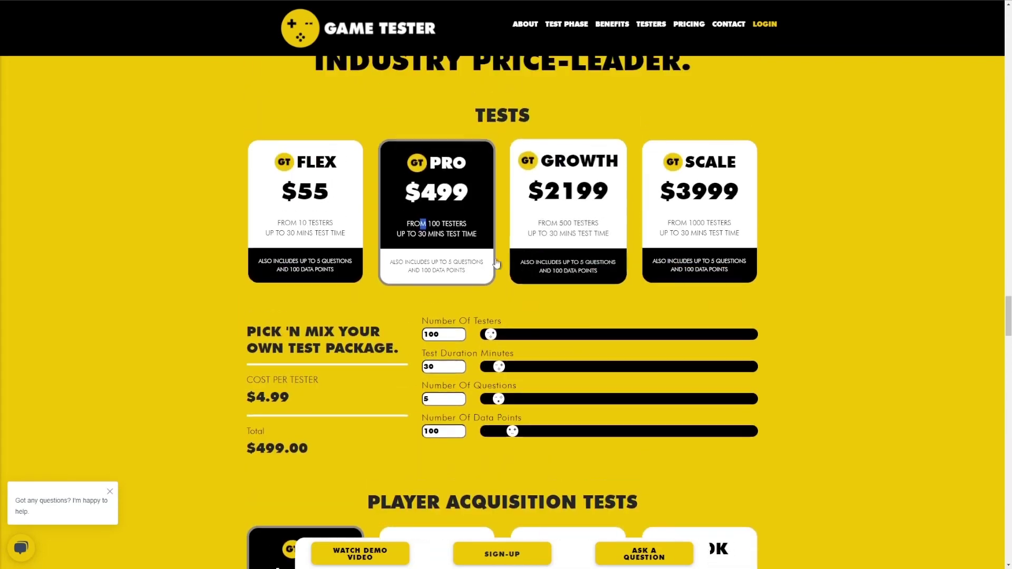
pyautogui.scroll(-5, 685, 396)
pyautogui.scroll(5, 681, 411)
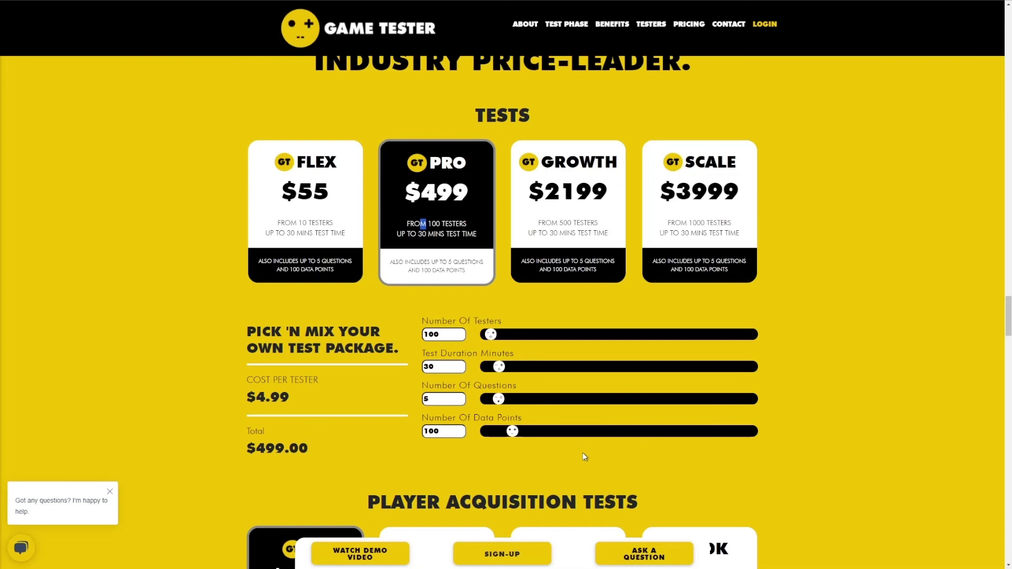
# Step: Review the partnership section's free account credit offer, the partnership benefits and the How It Works steps
pyautogui.scroll(12, 708, 311)
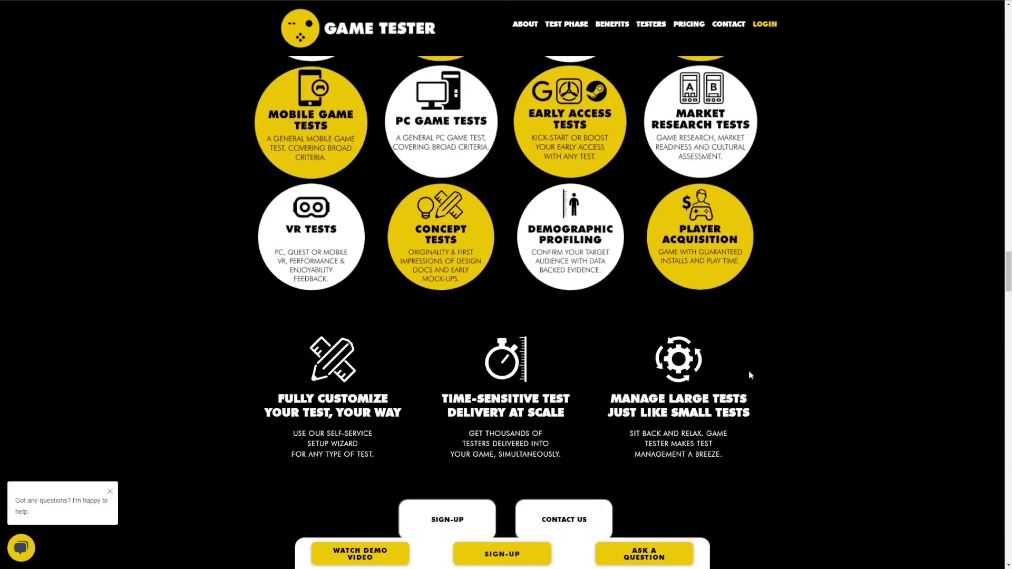
pyautogui.scroll(15, 717, 373)
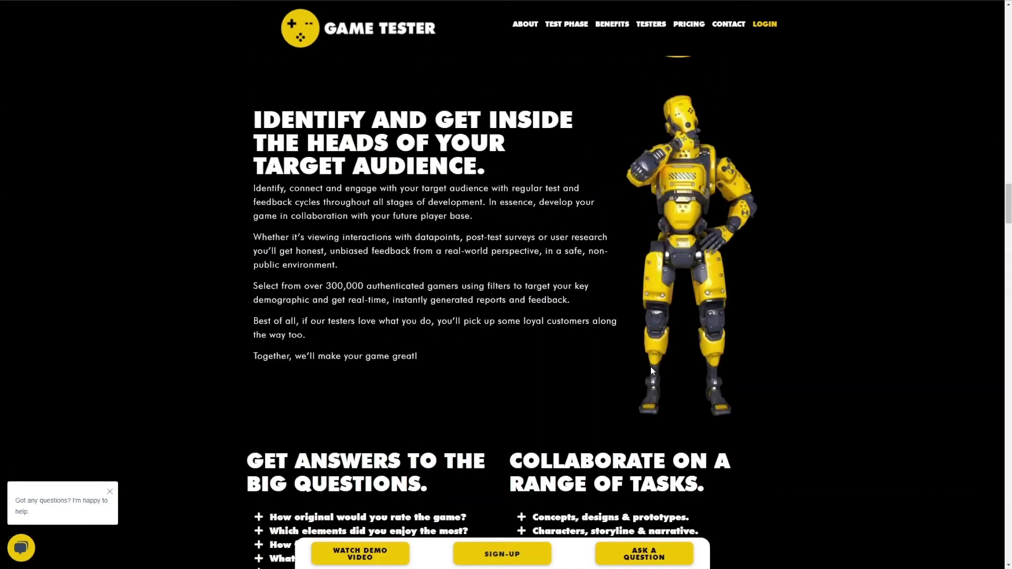
pyautogui.scroll(10, 657, 350)
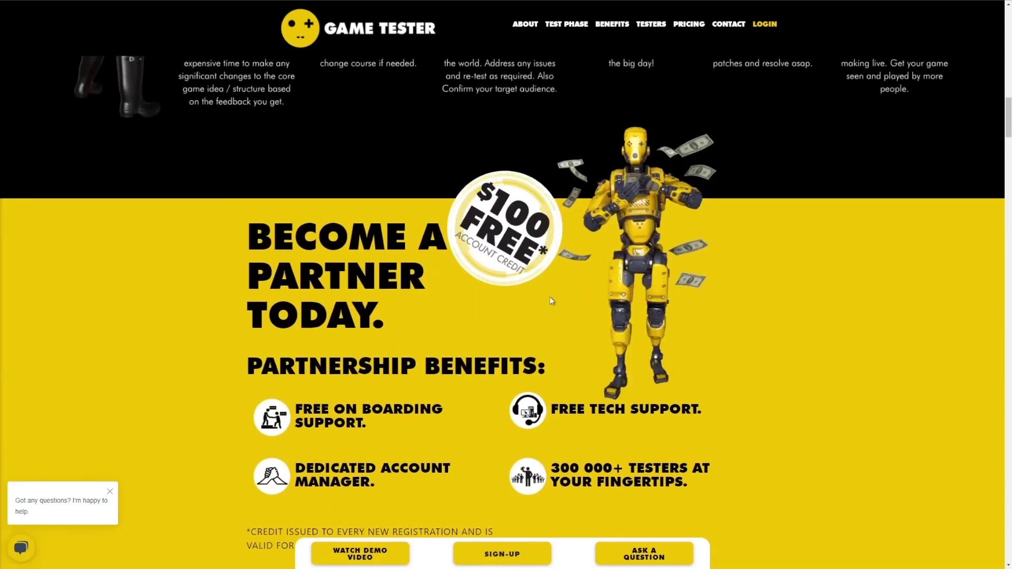
pyautogui.scroll(-1, 555, 293)
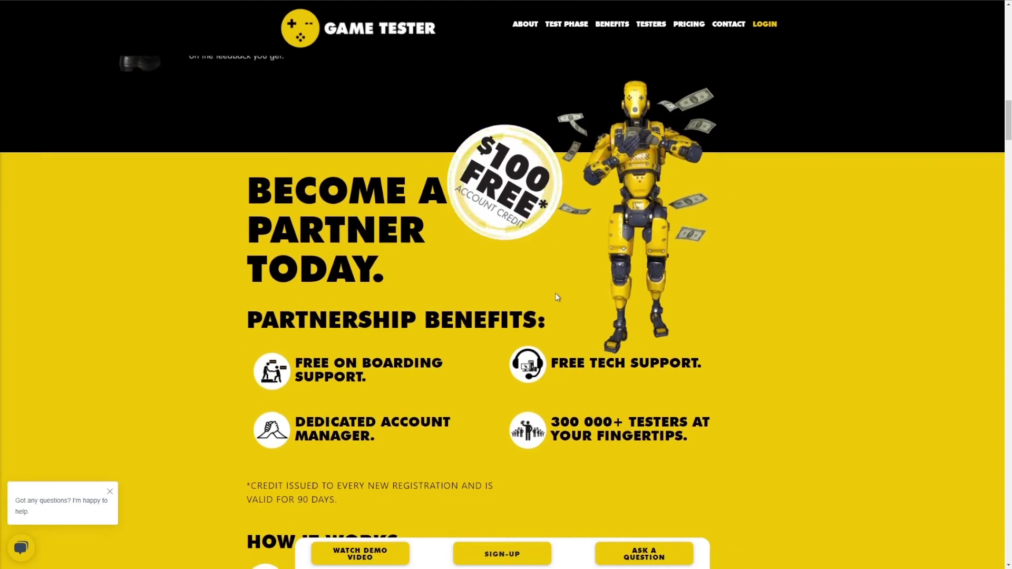
pyautogui.scroll(-1, 560, 323)
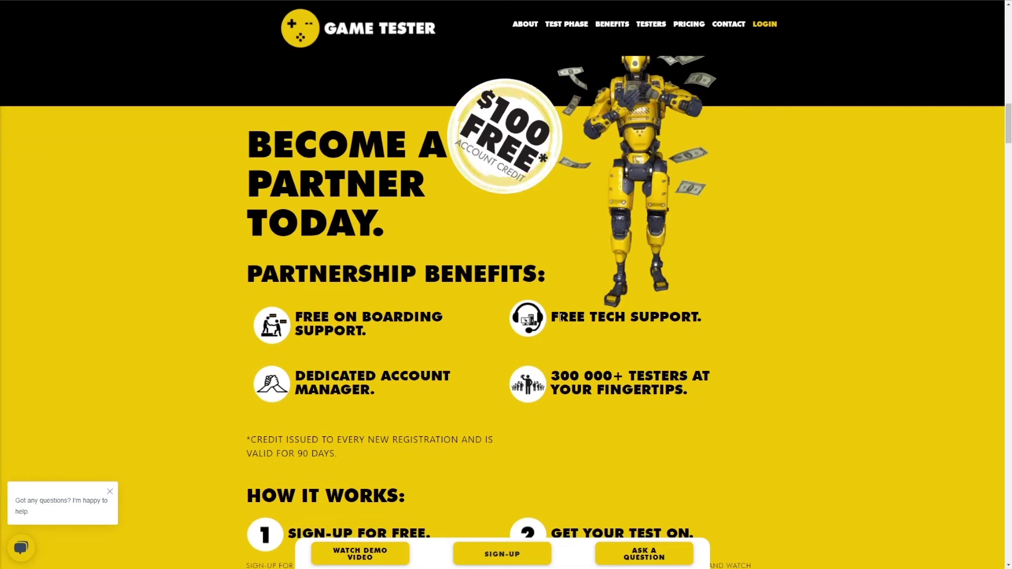
pyautogui.scroll(-3, 582, 295)
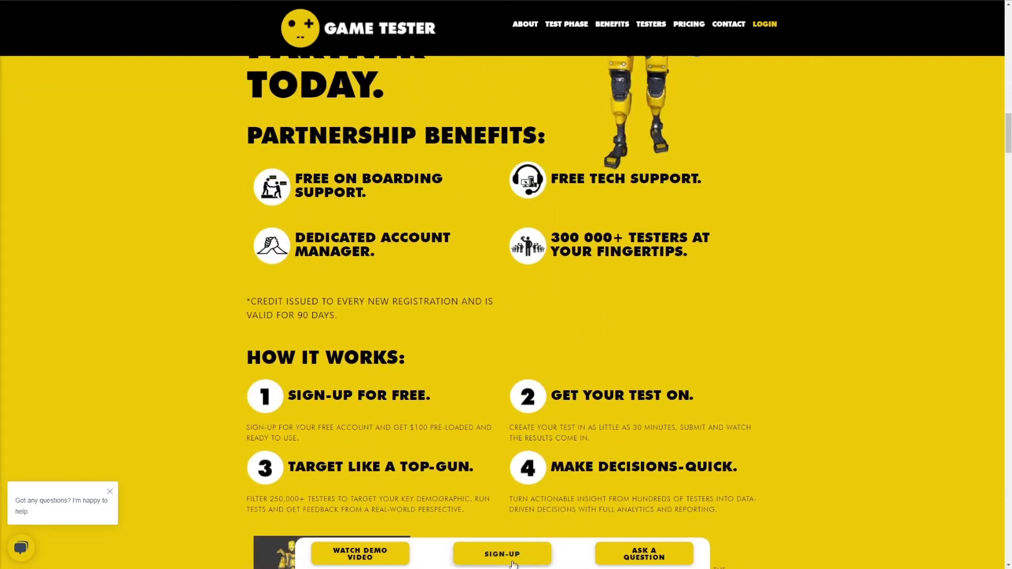